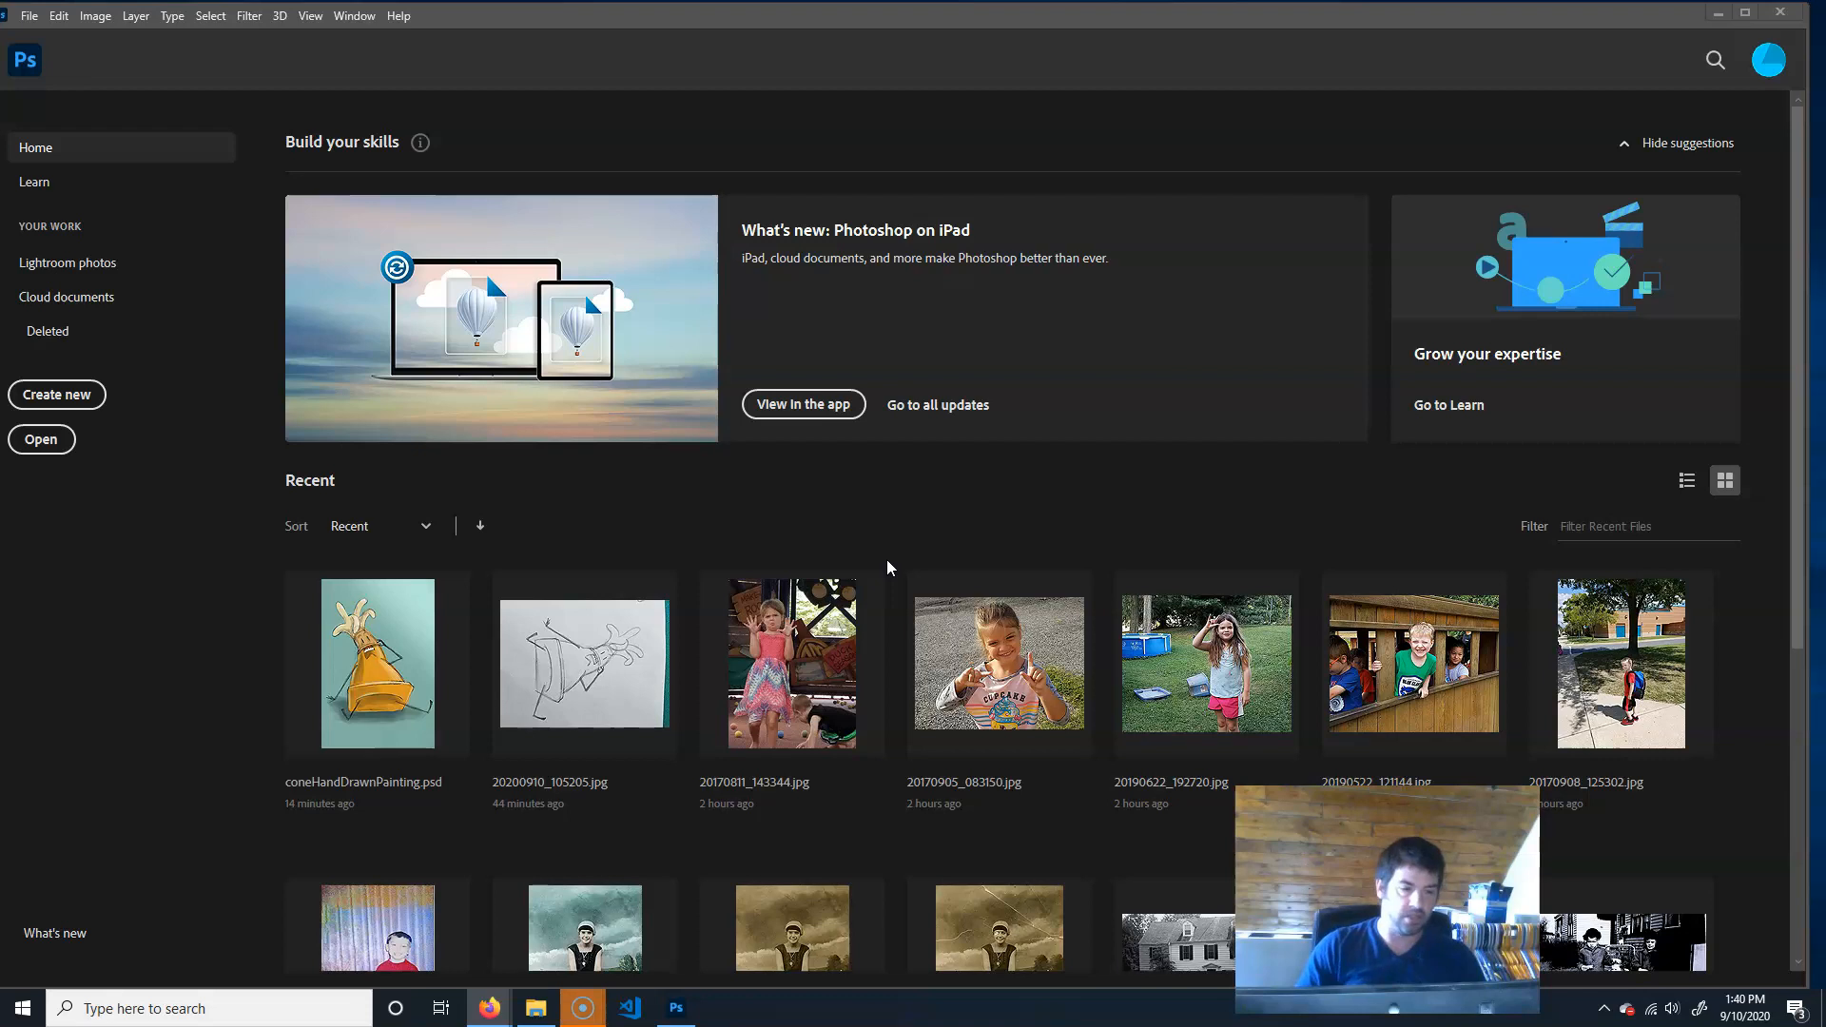
Create a new landscape document from the recent 9 x 6 in preset at 300 ppi with a white background.
left_click(85, 399)
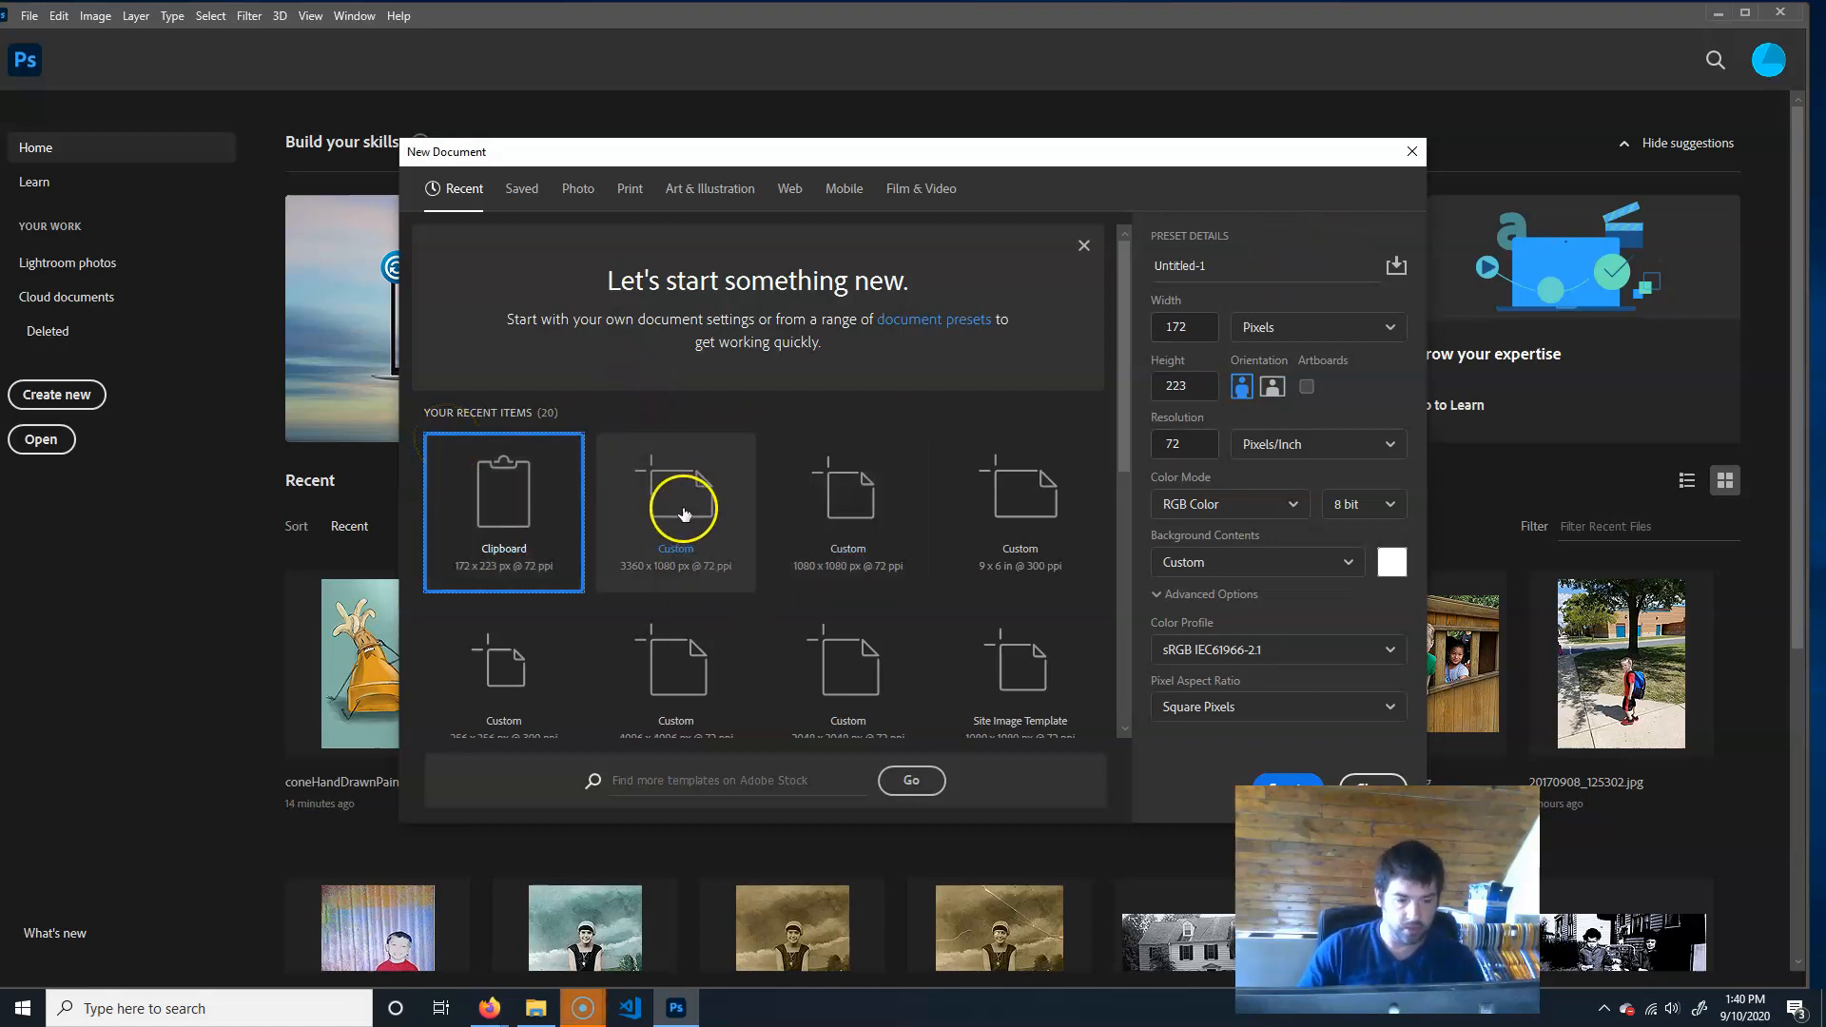
left_click(1034, 524)
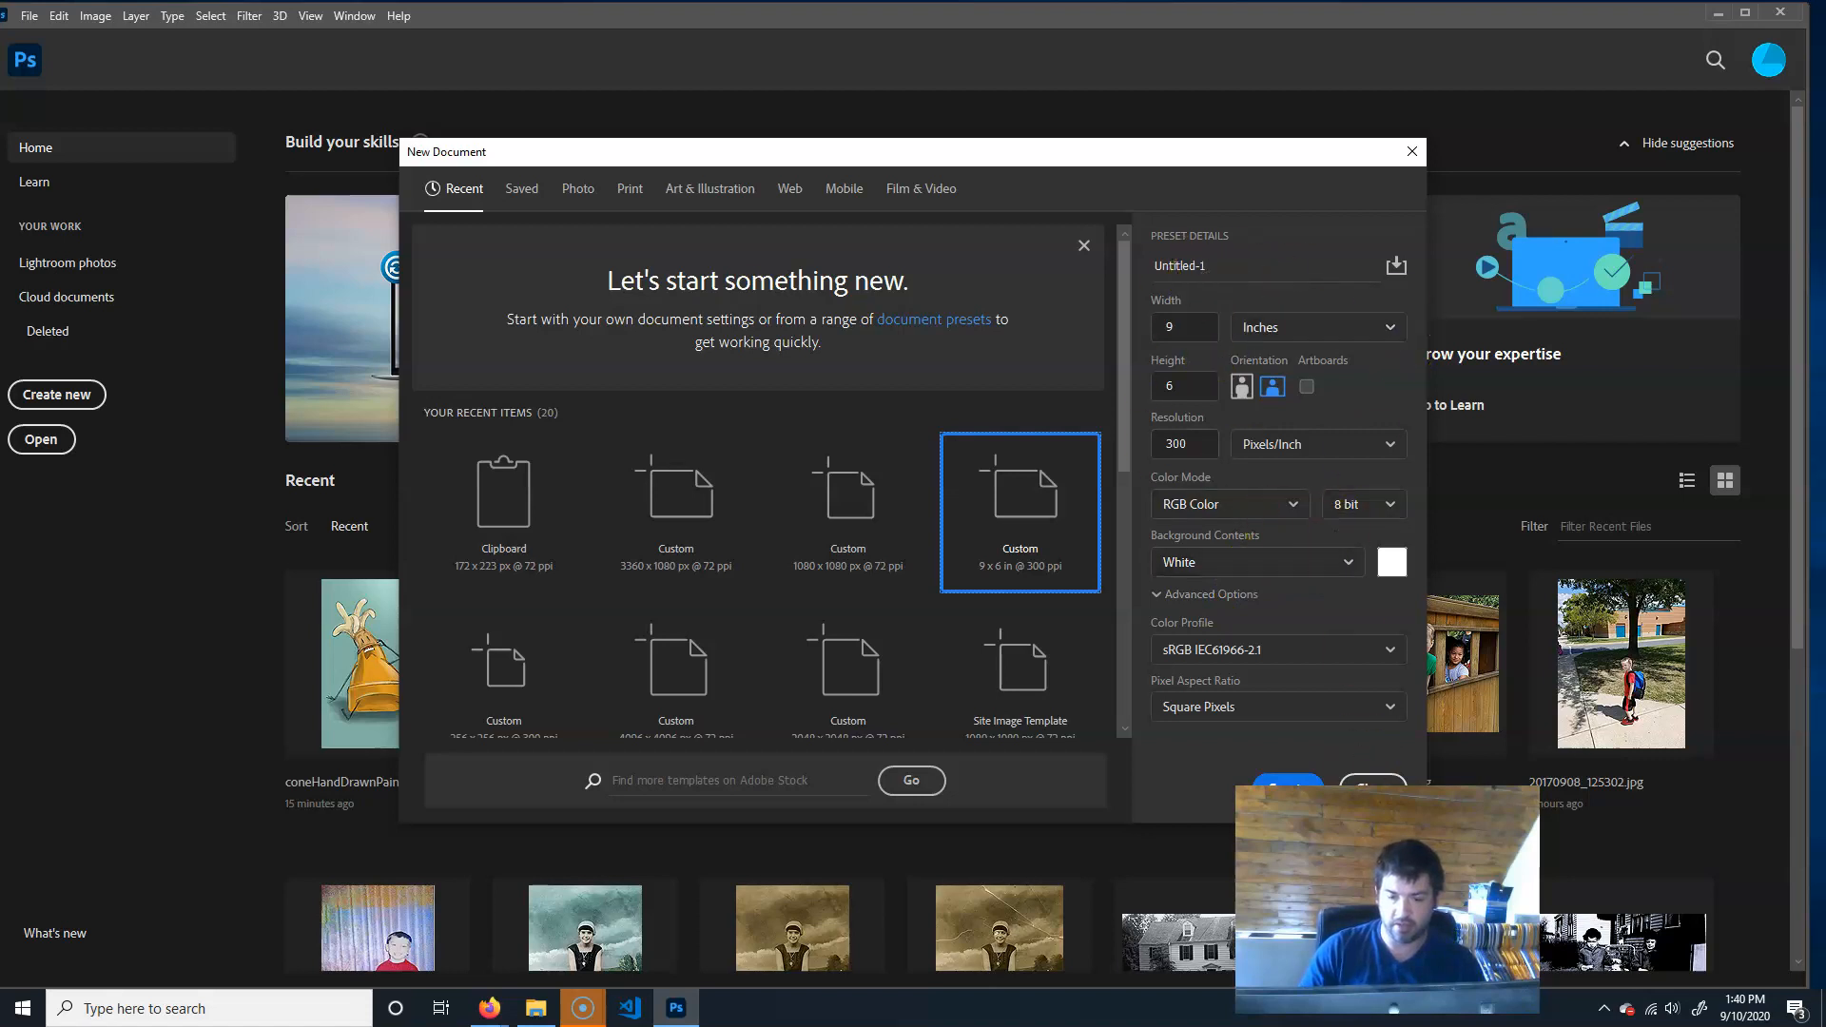
left_click(1271, 782)
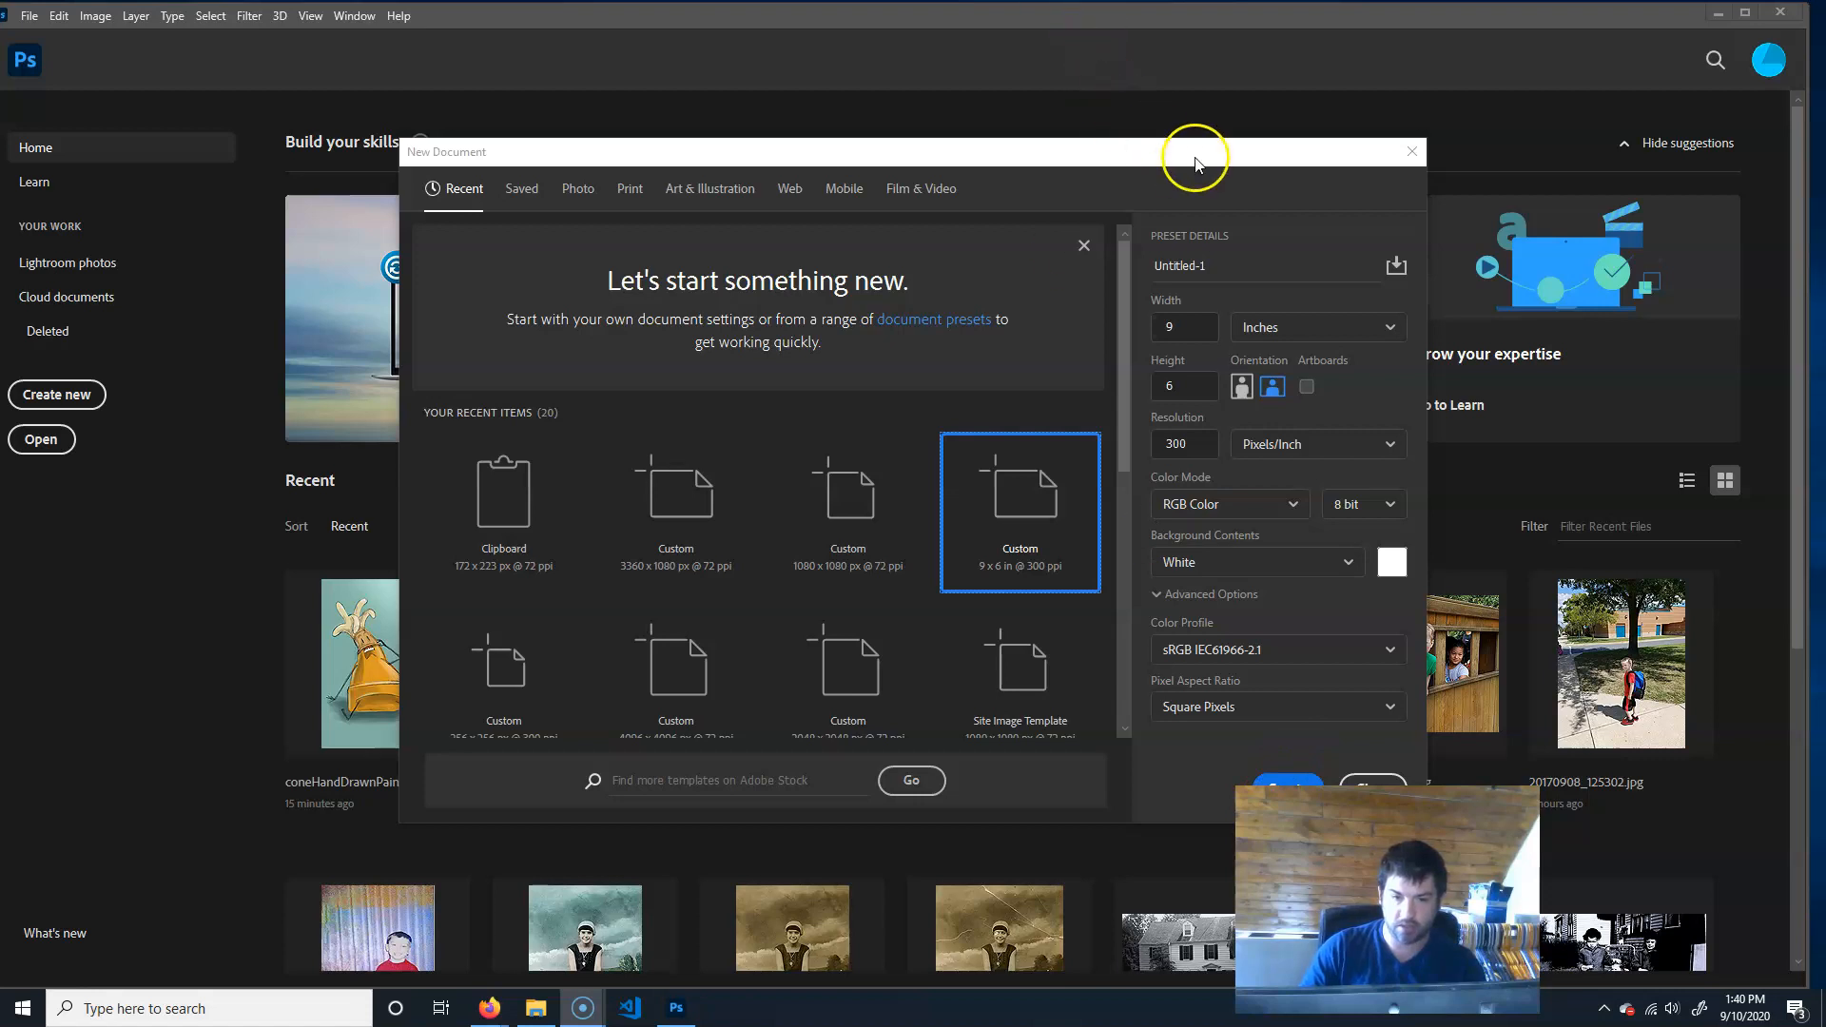
left_click_drag(1195, 162, 962, 111)
left_click(1060, 751)
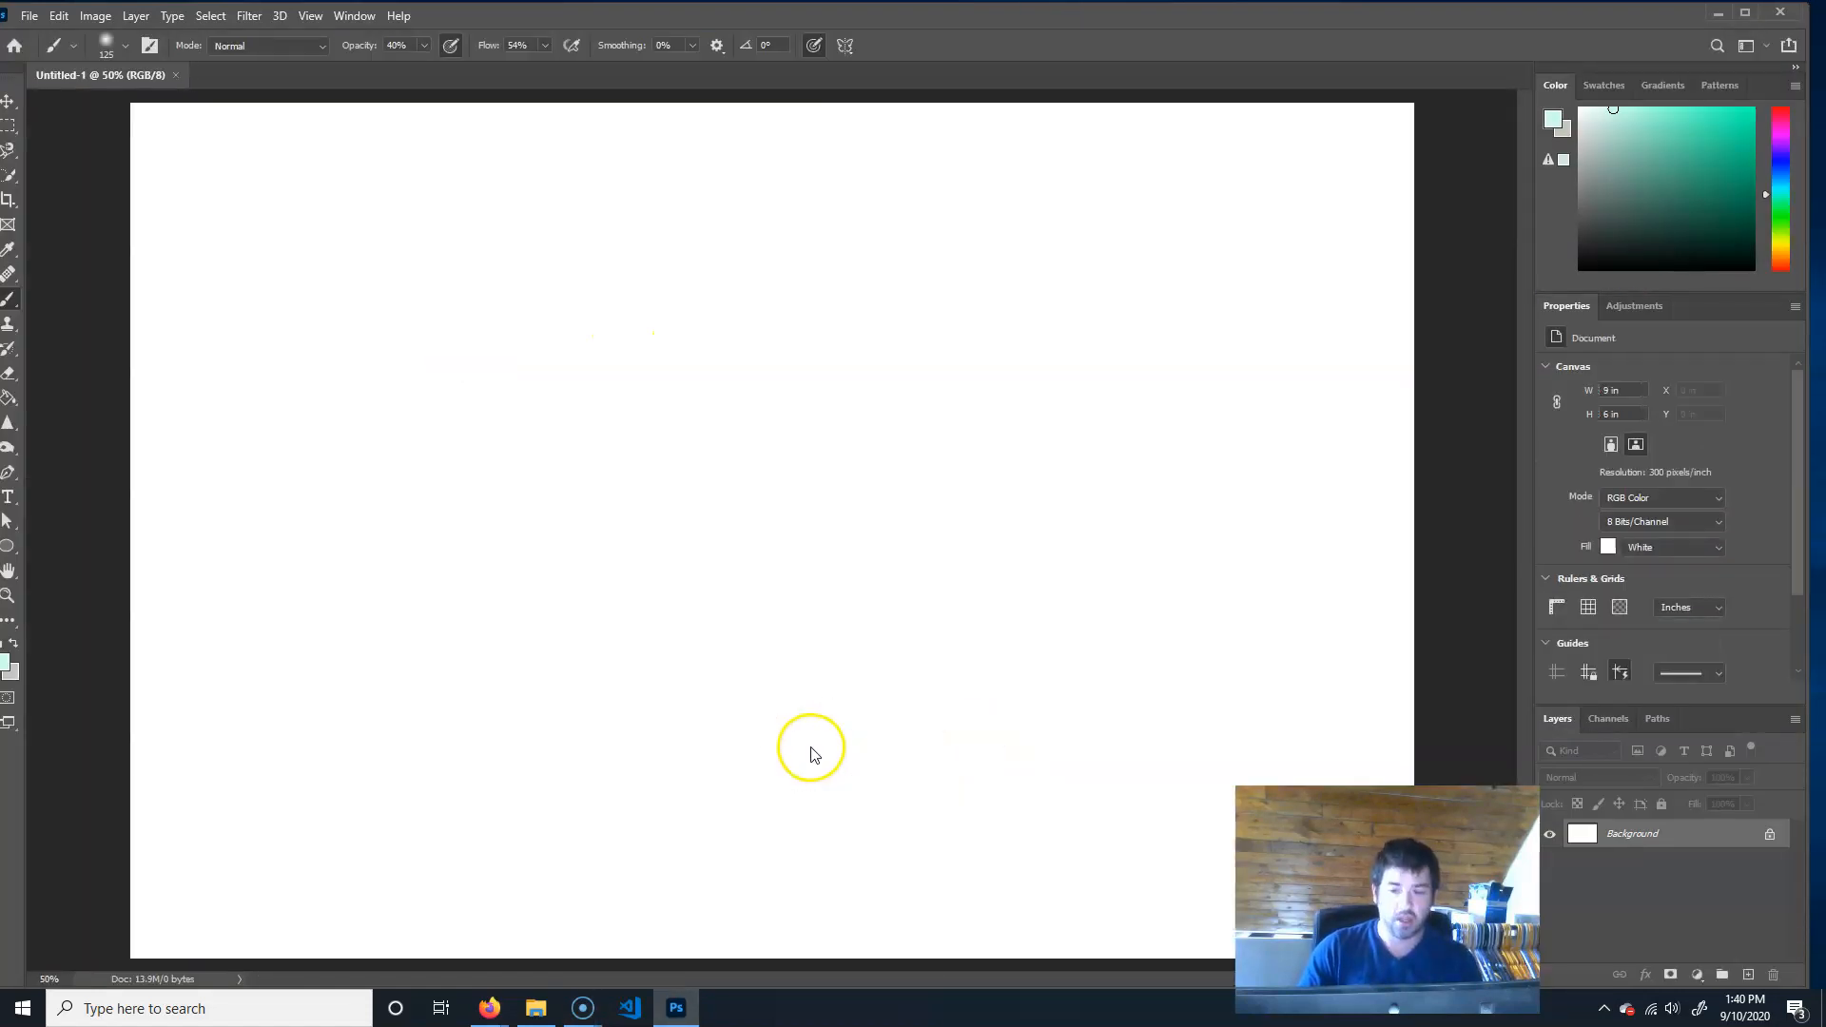
Unlock the Background layer and fill it with a neutral mid-gray using the Paint Bucket.
key("ctrl+minus")
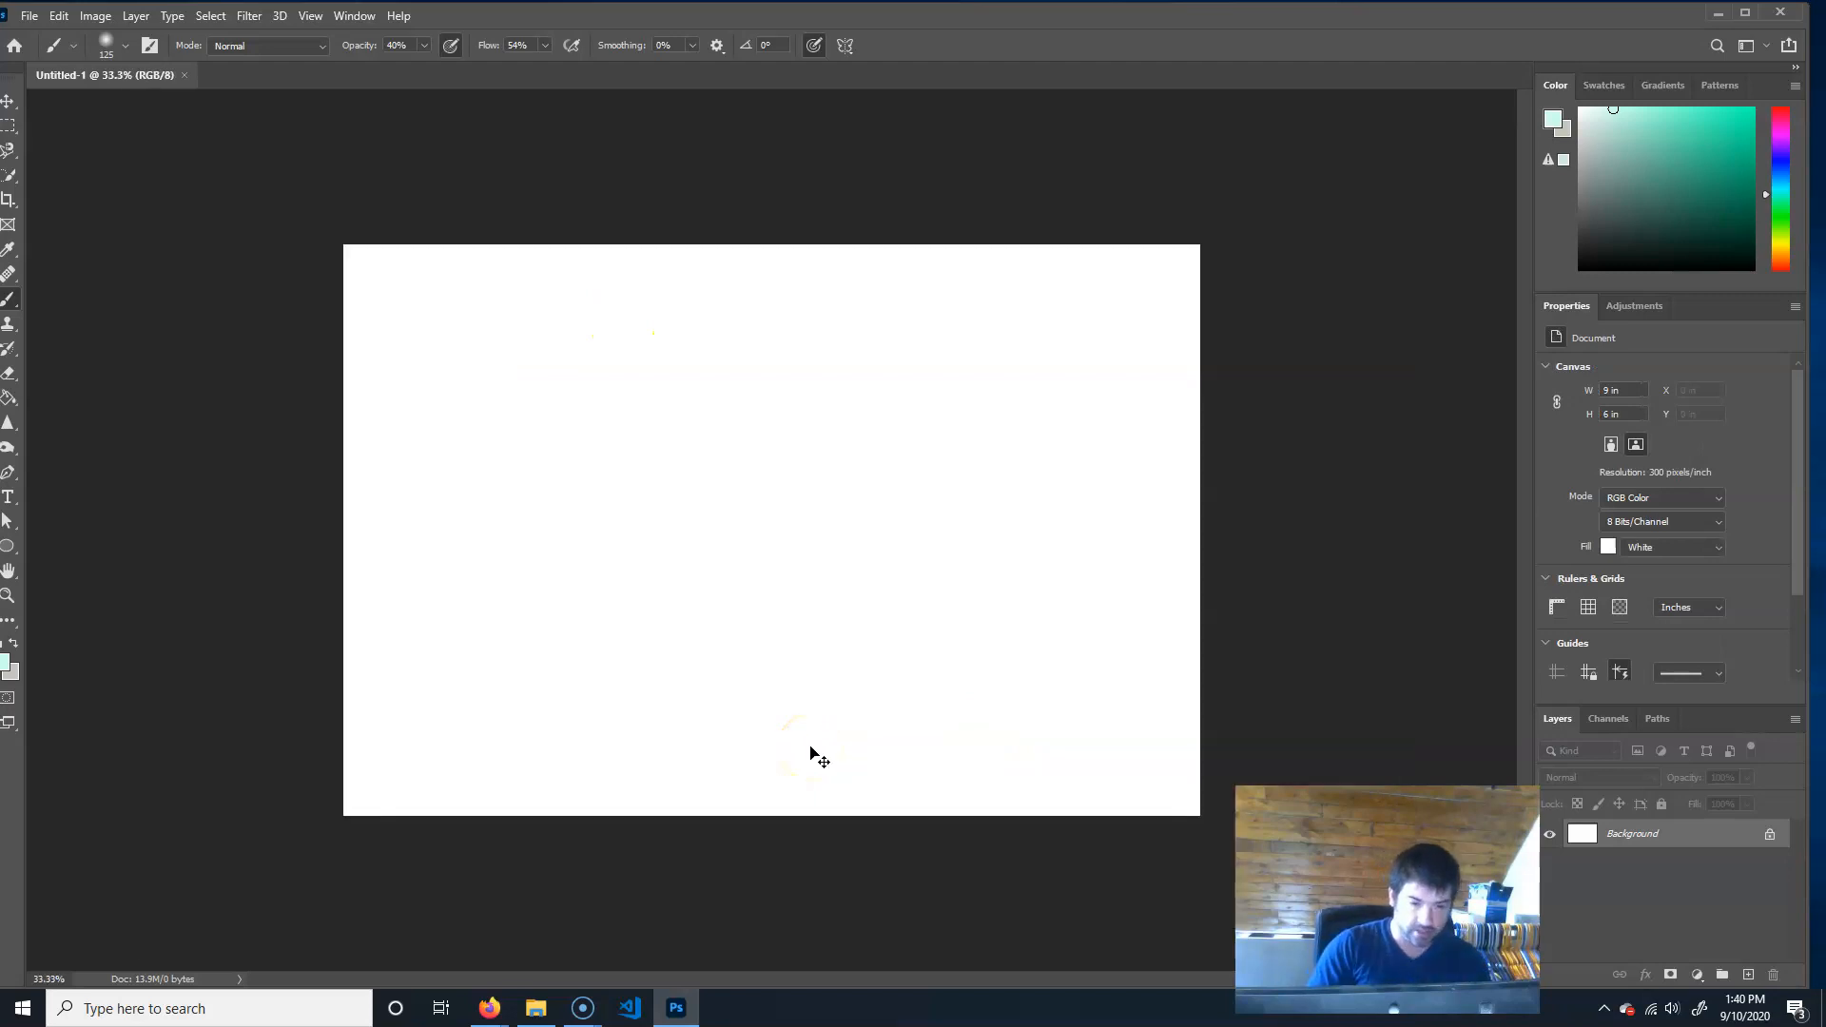
key("ctrl+minus")
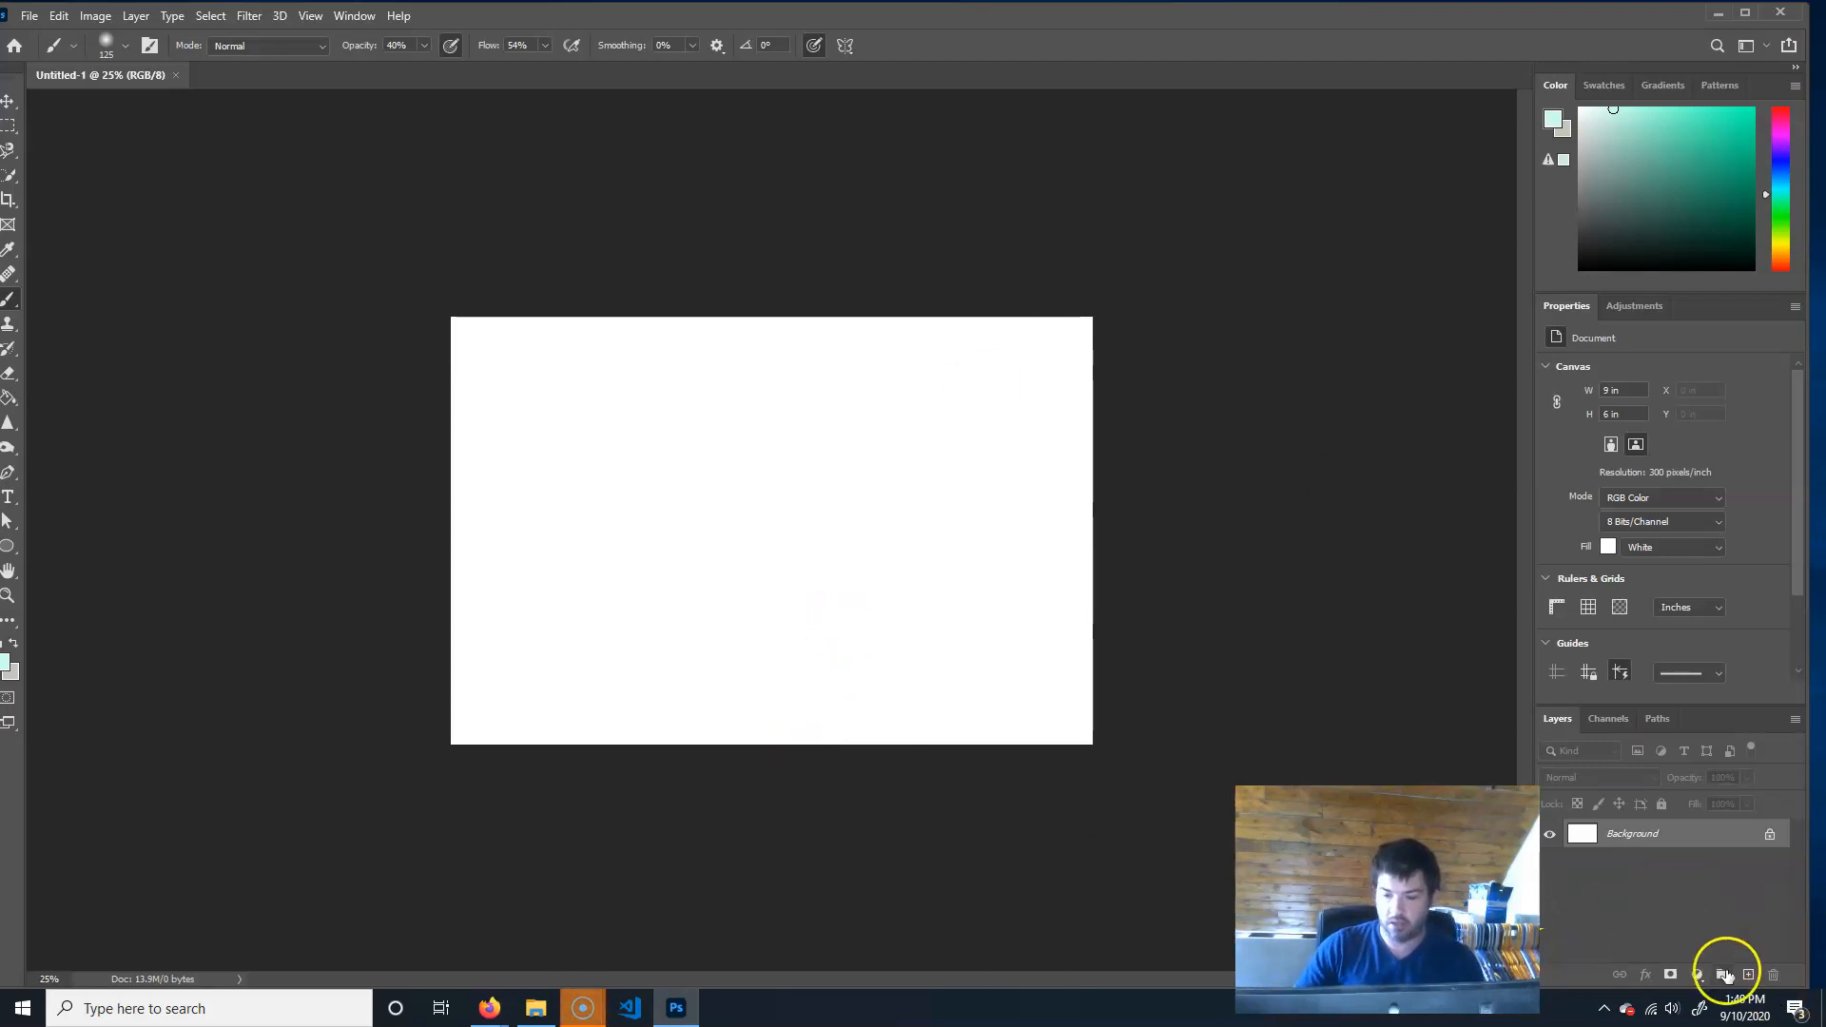
left_click(1768, 834)
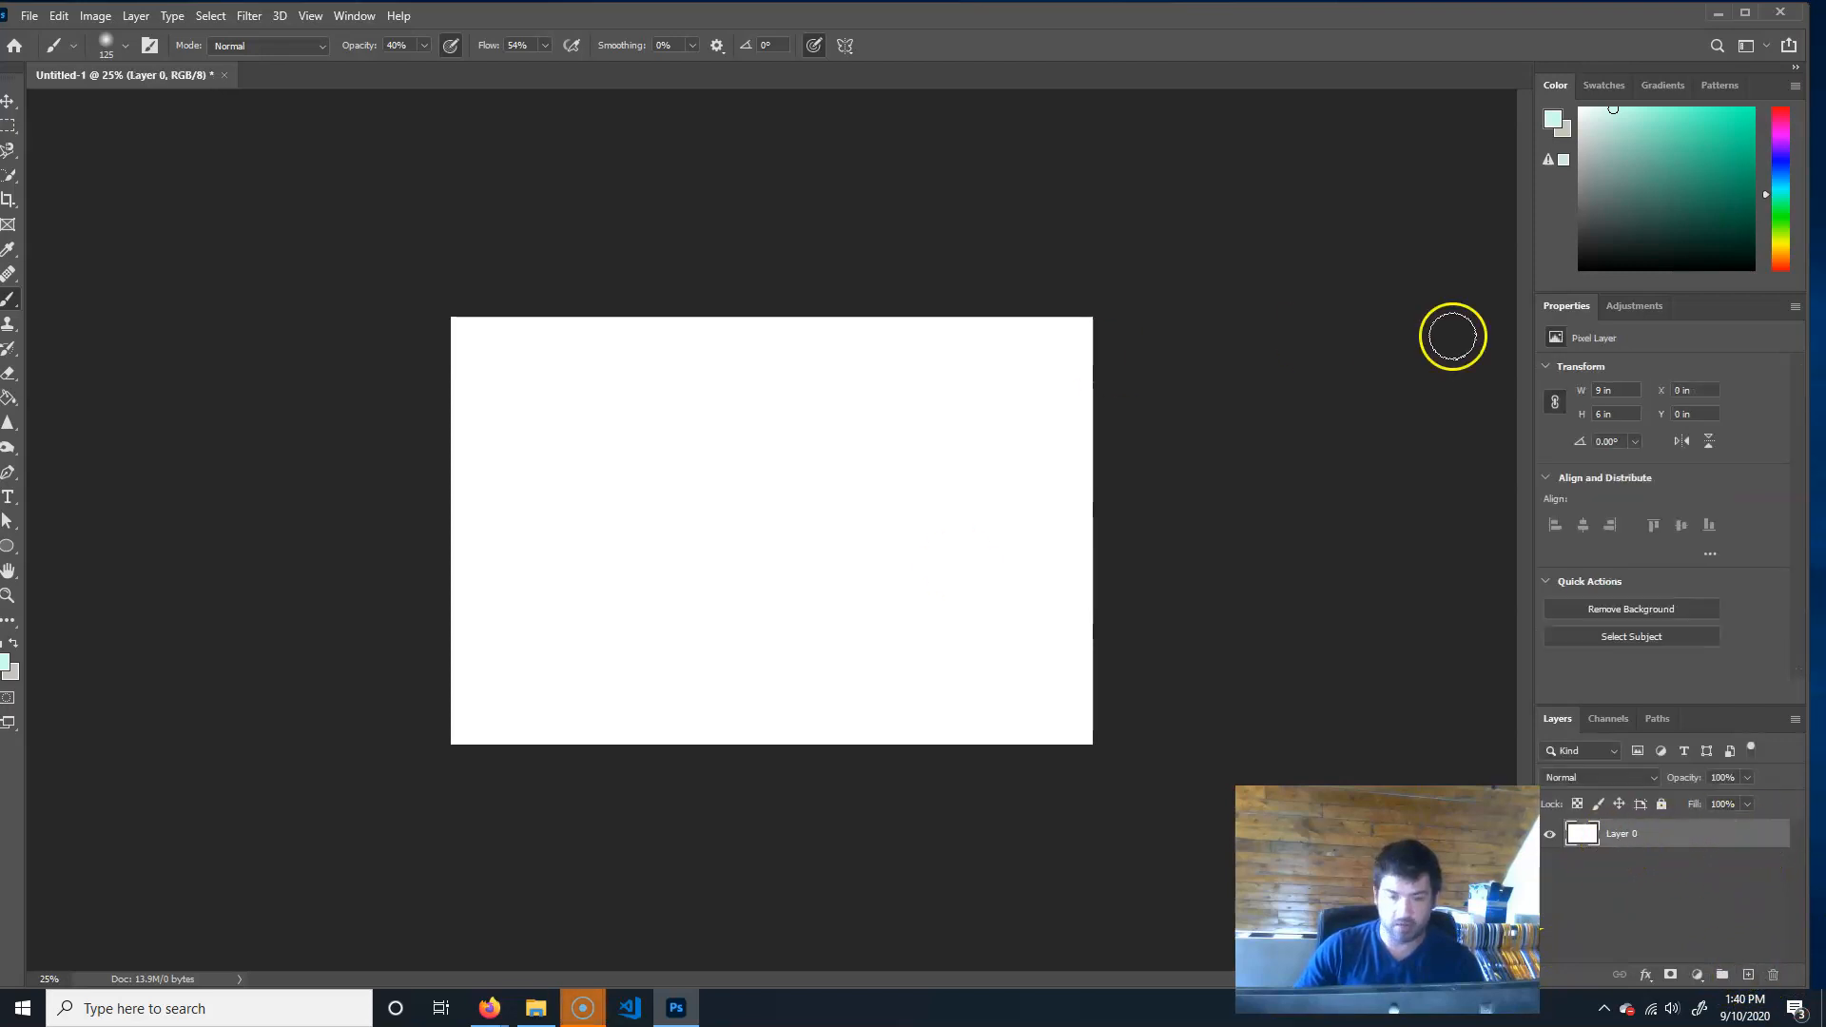
left_click_drag(1619, 177, 1518, 181)
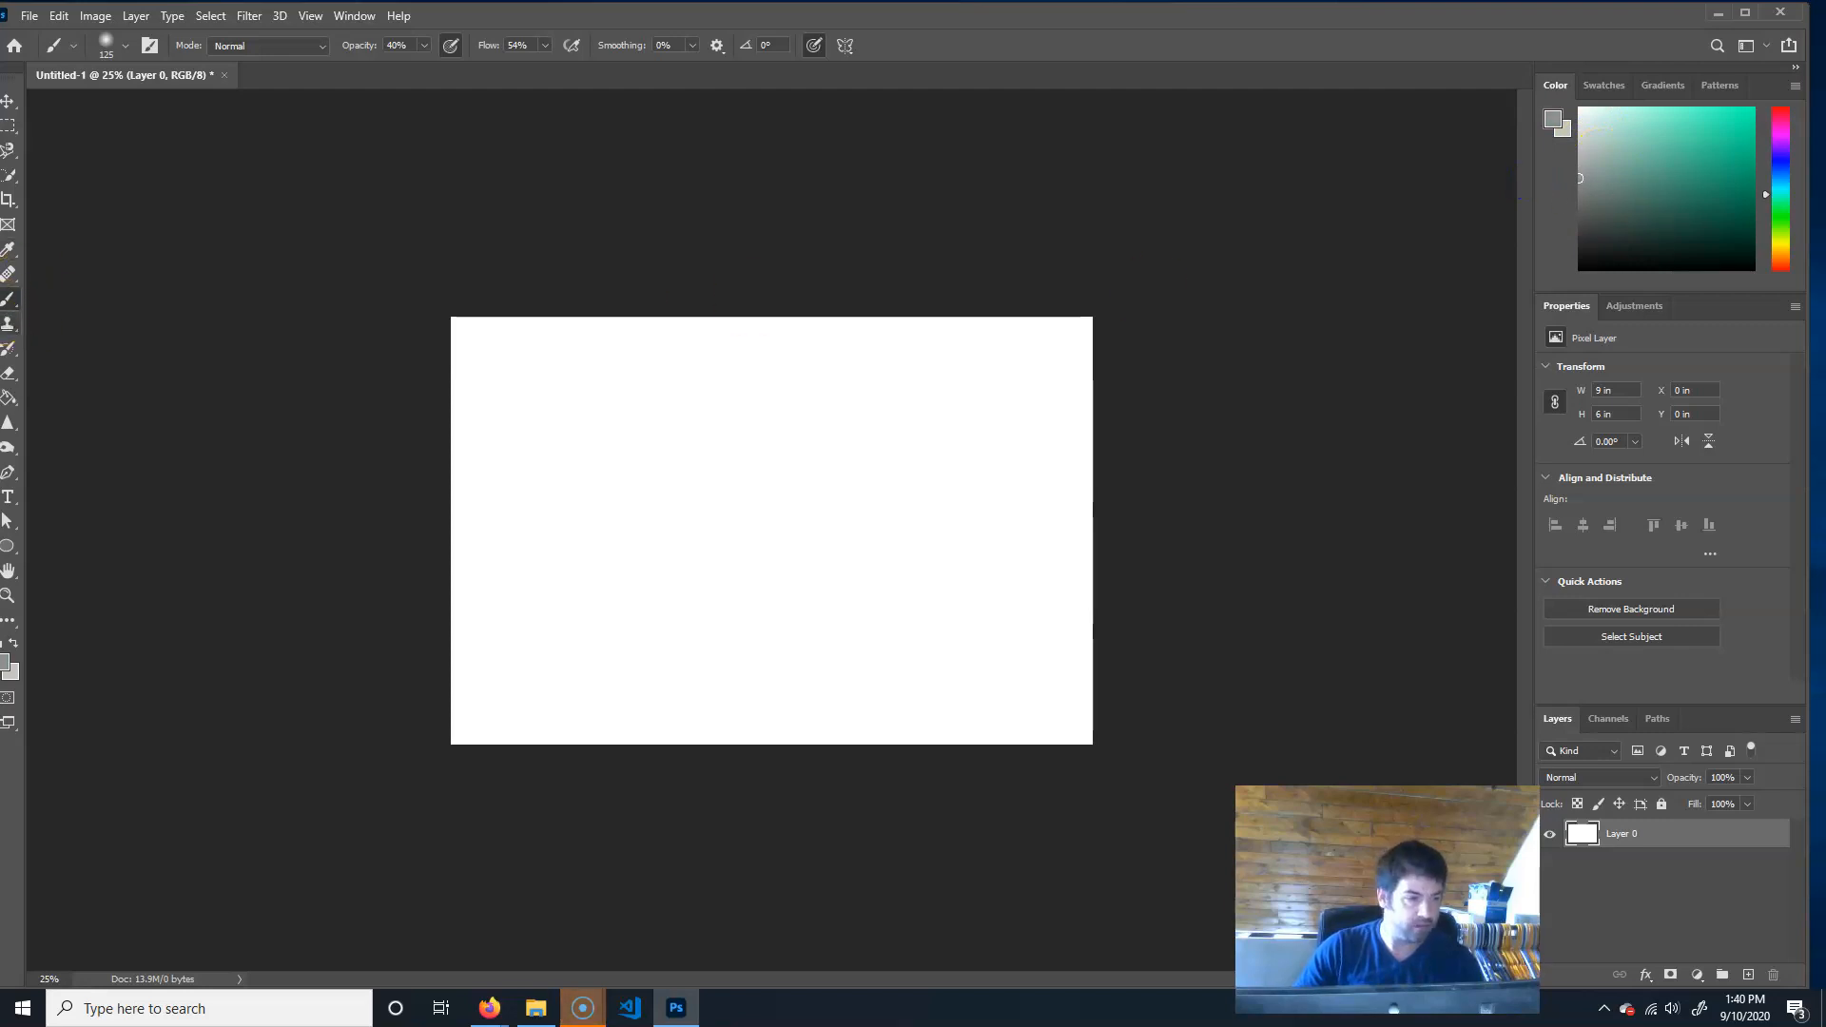
left_click(7, 394)
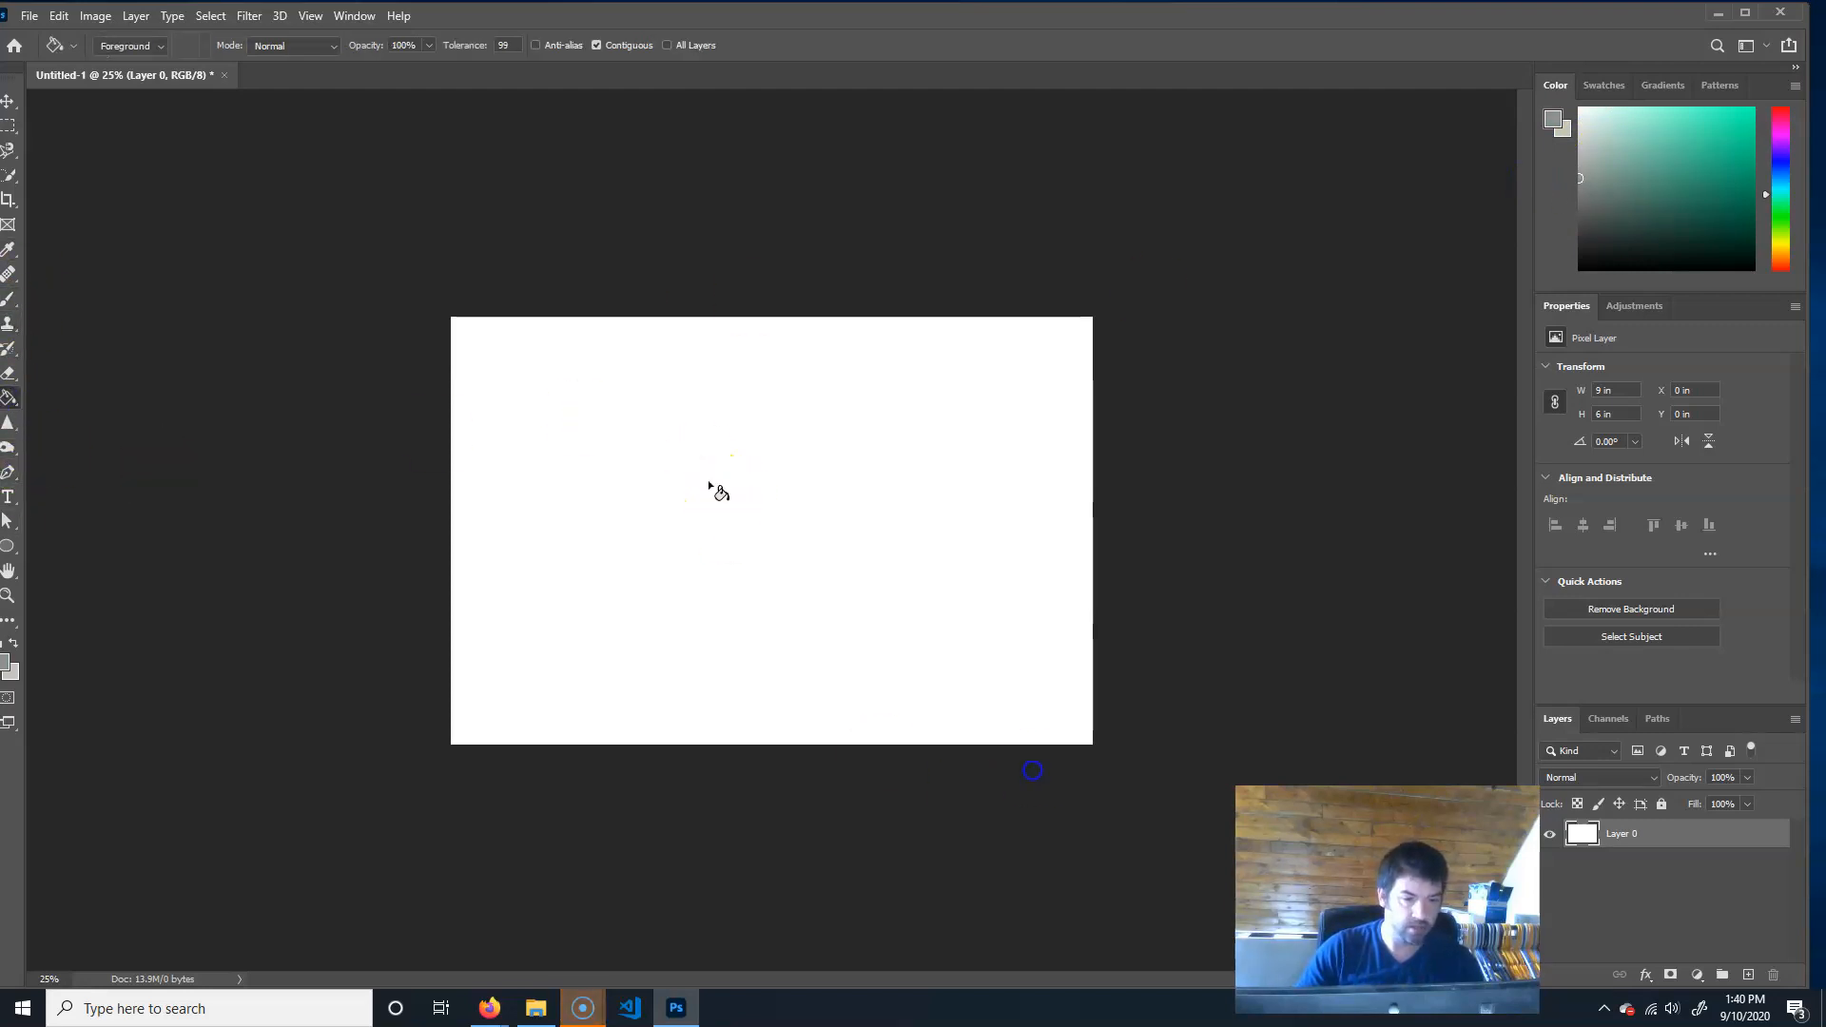
left_click(740, 509)
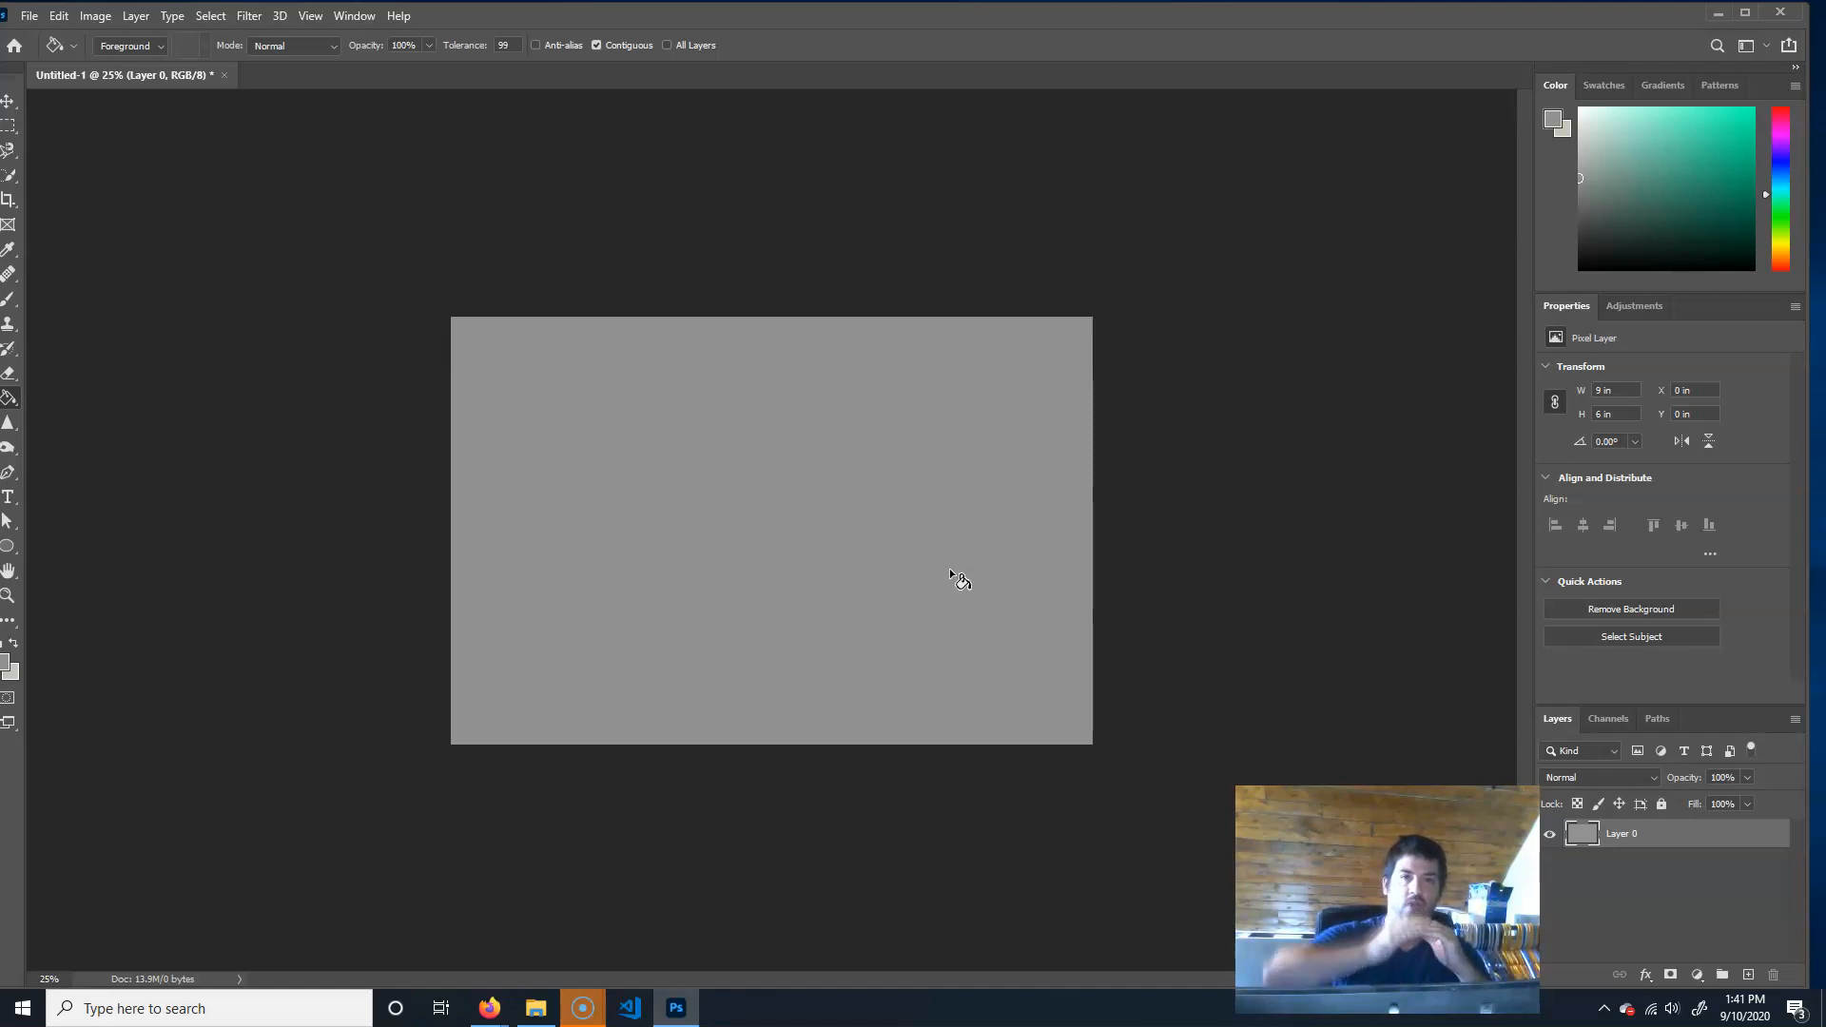
Add an empty layer above the gray layer and make it active.
left_click(1747, 974)
left_click(1666, 861)
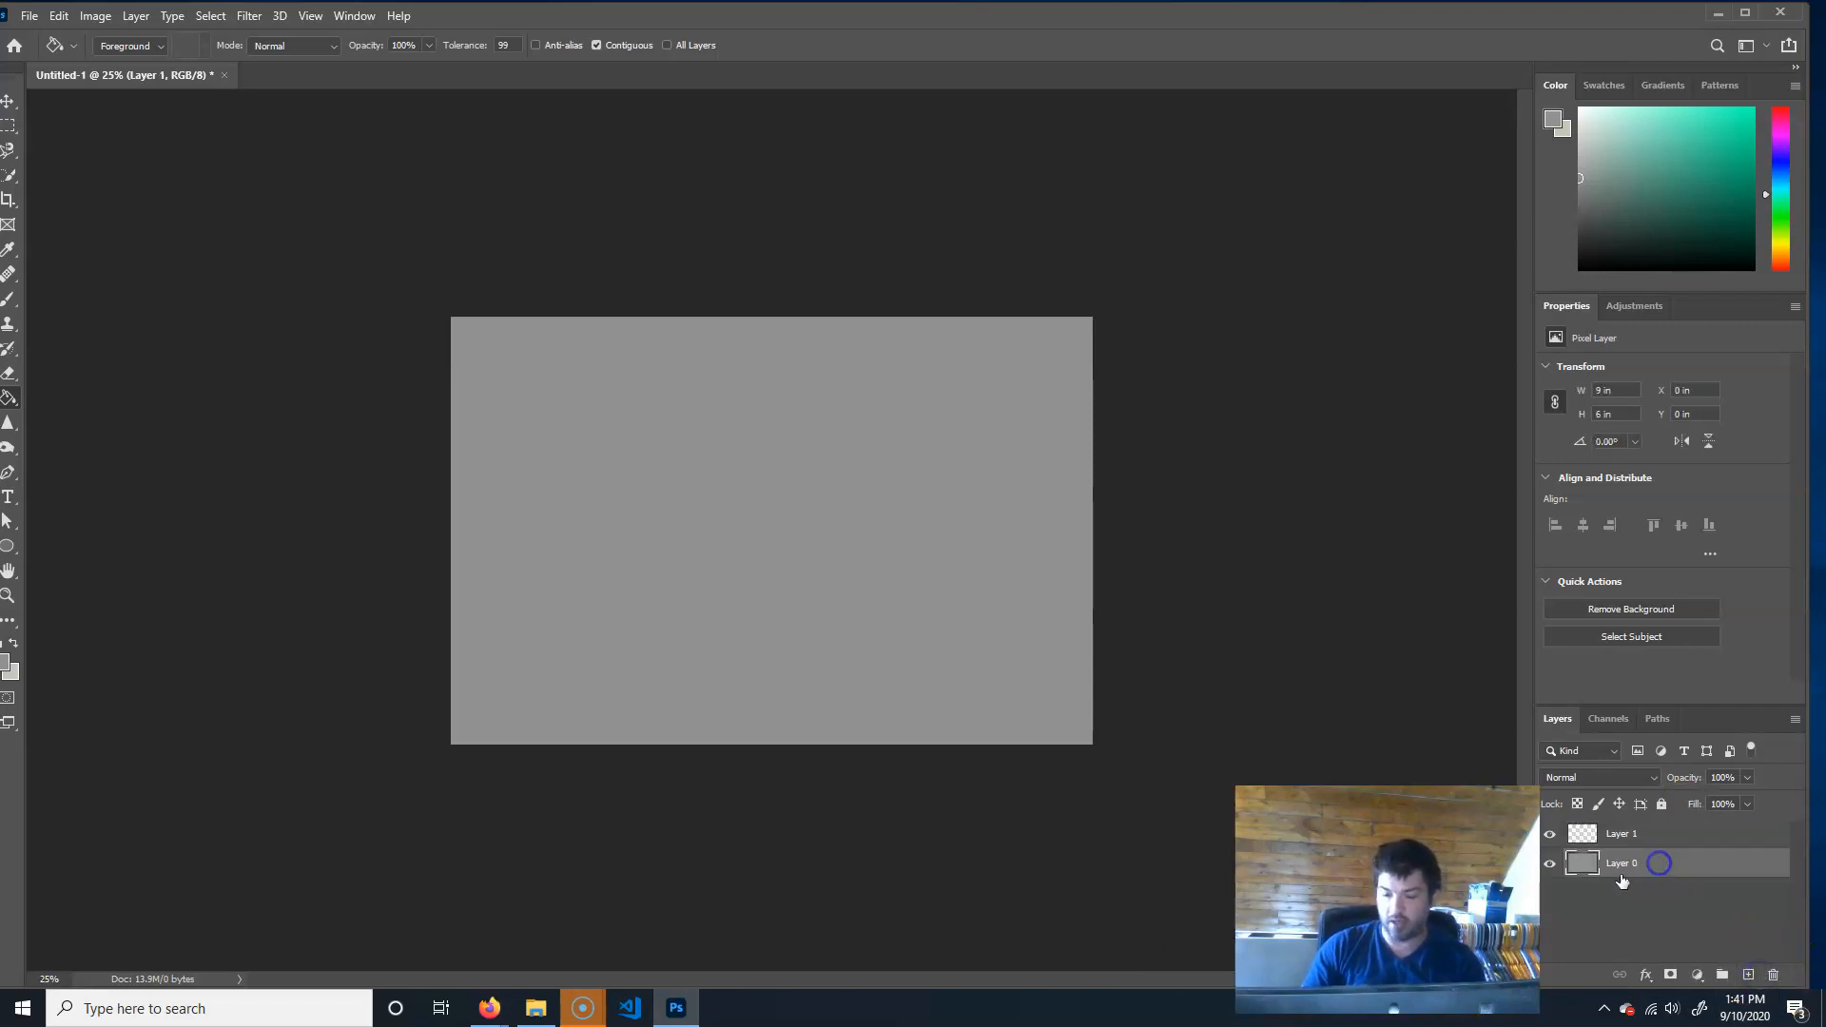
left_click(1640, 834)
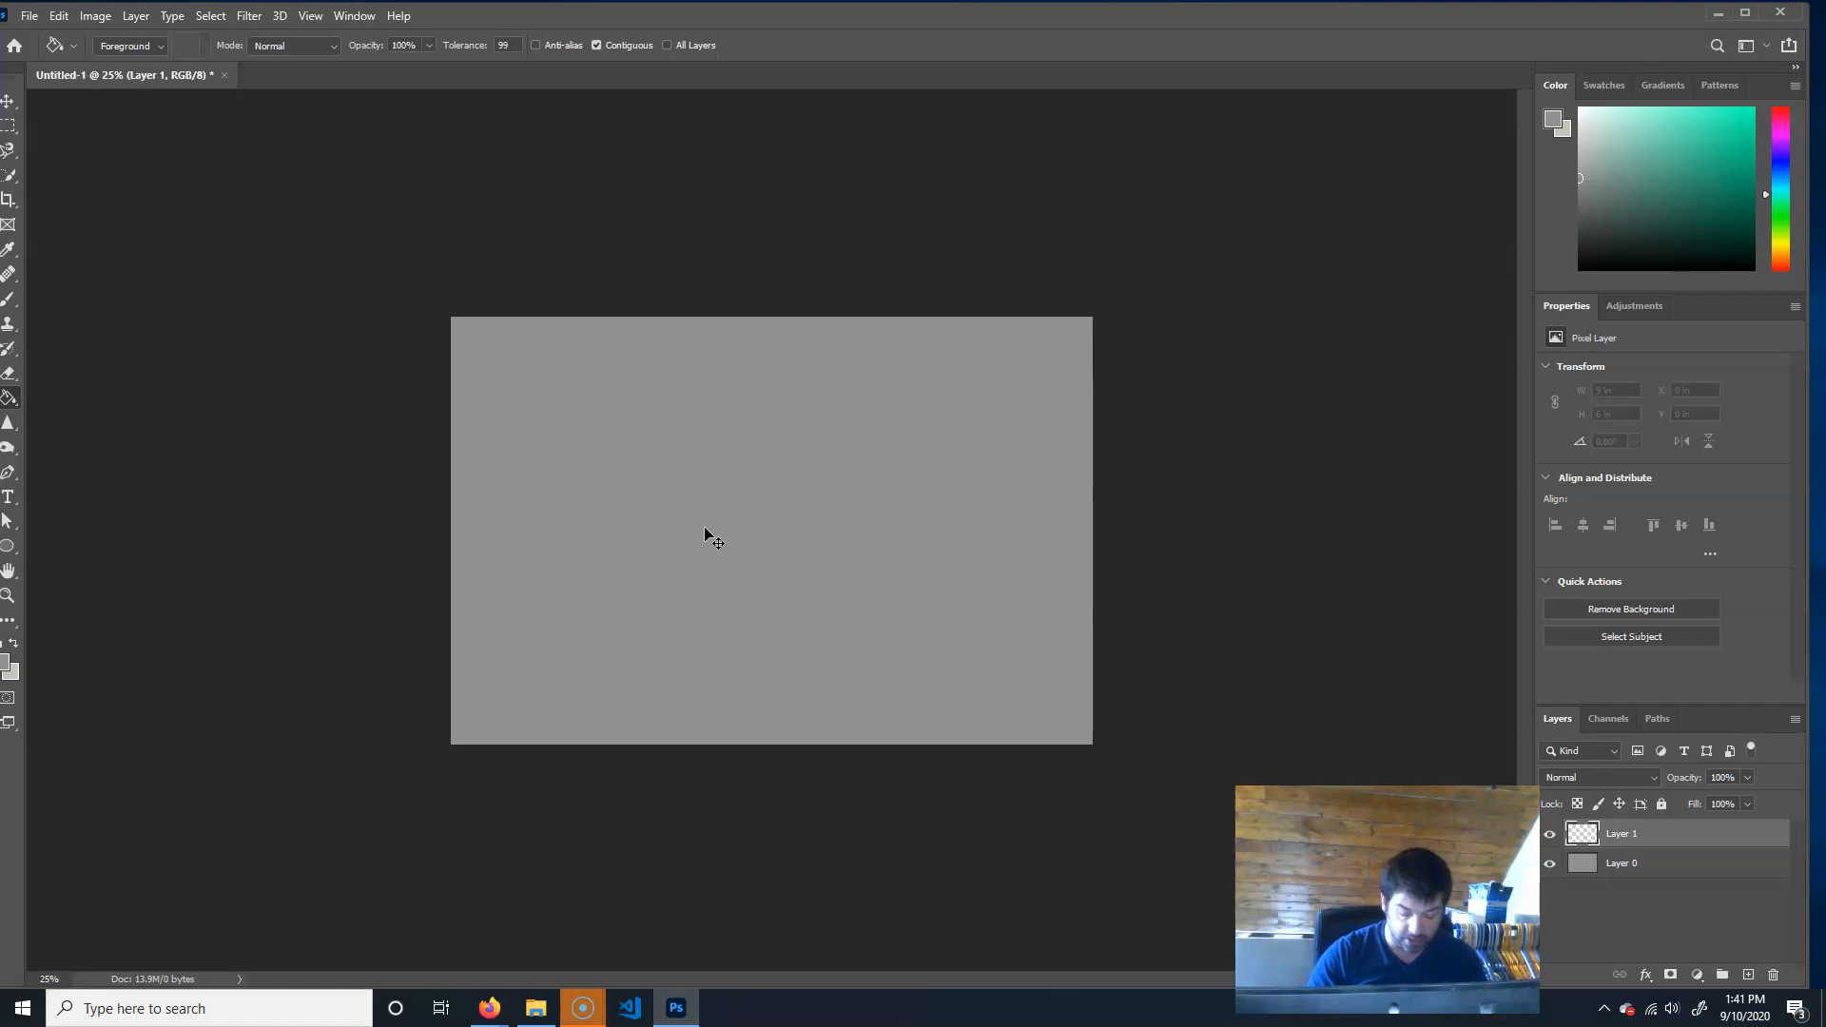
Switch to the Brush tool with a hard round tip and set its opacity to 82%.
key("ctrl+minus")
key("ctrl+minus")
key("ctrl+minus")
key("ctrl+minus")
key("ctrl+minus")
key("ctrl+minus")
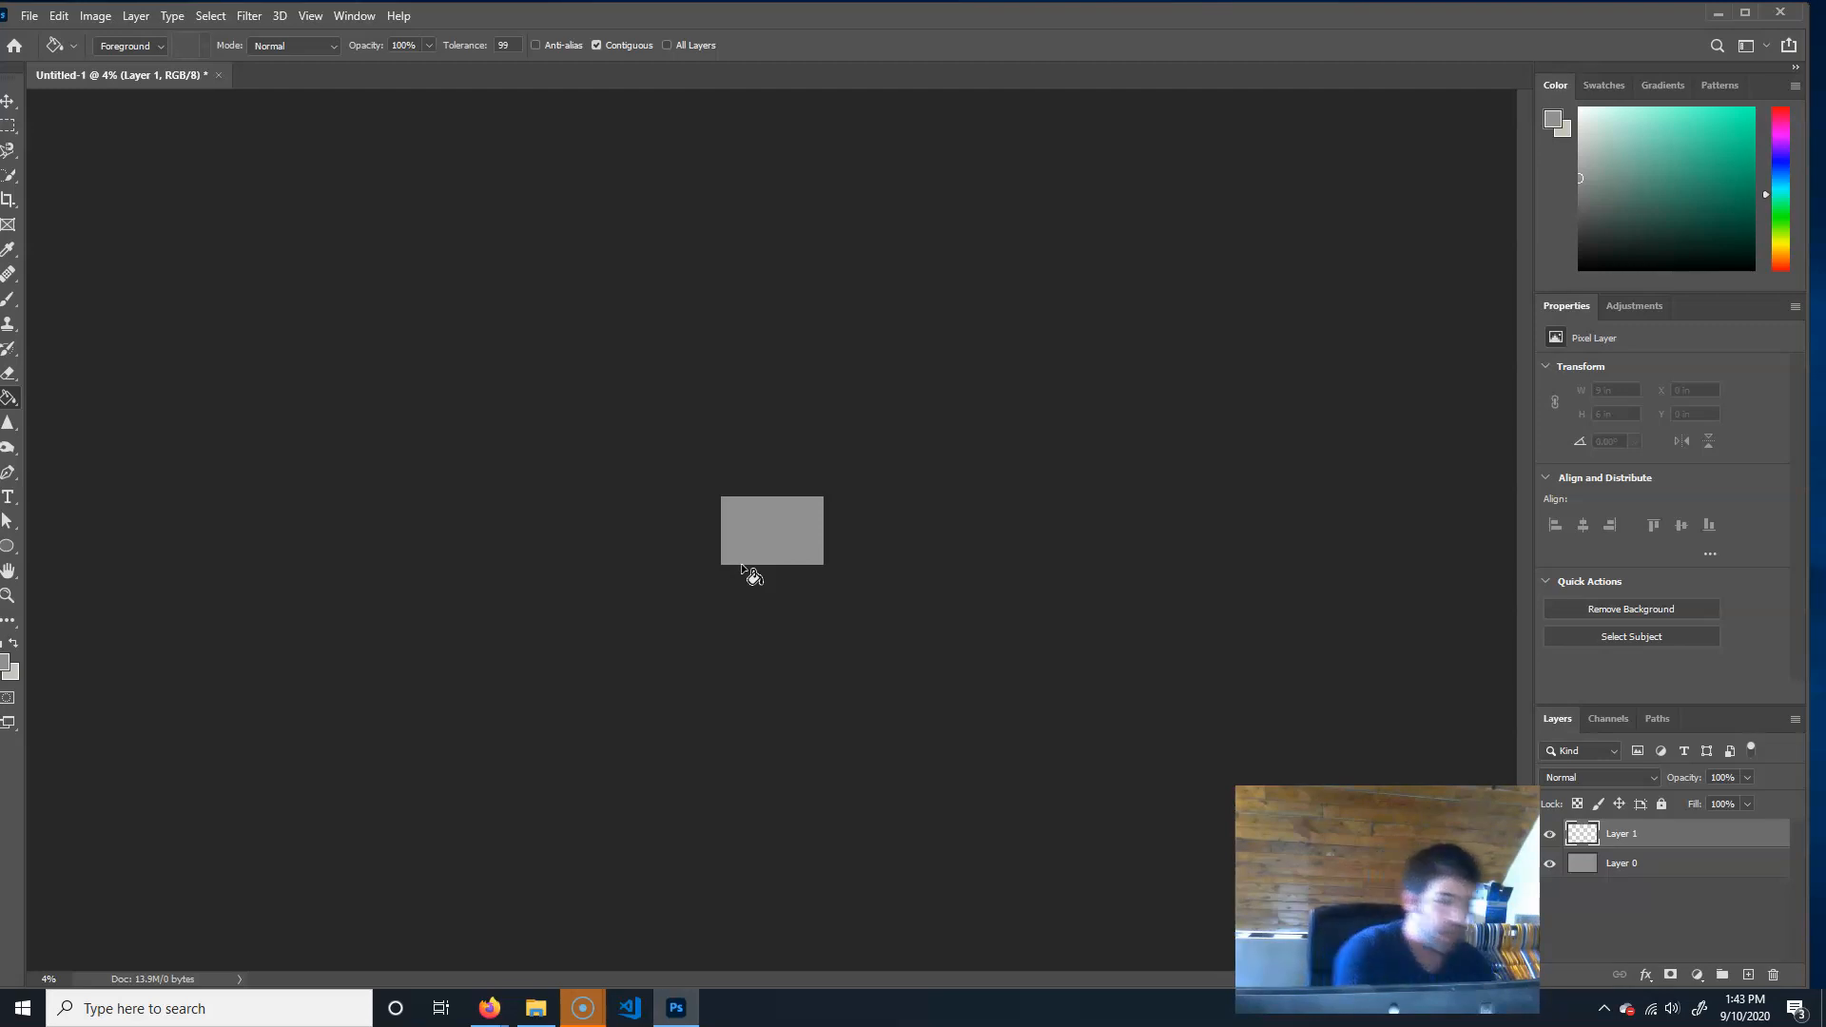
left_click(9, 299)
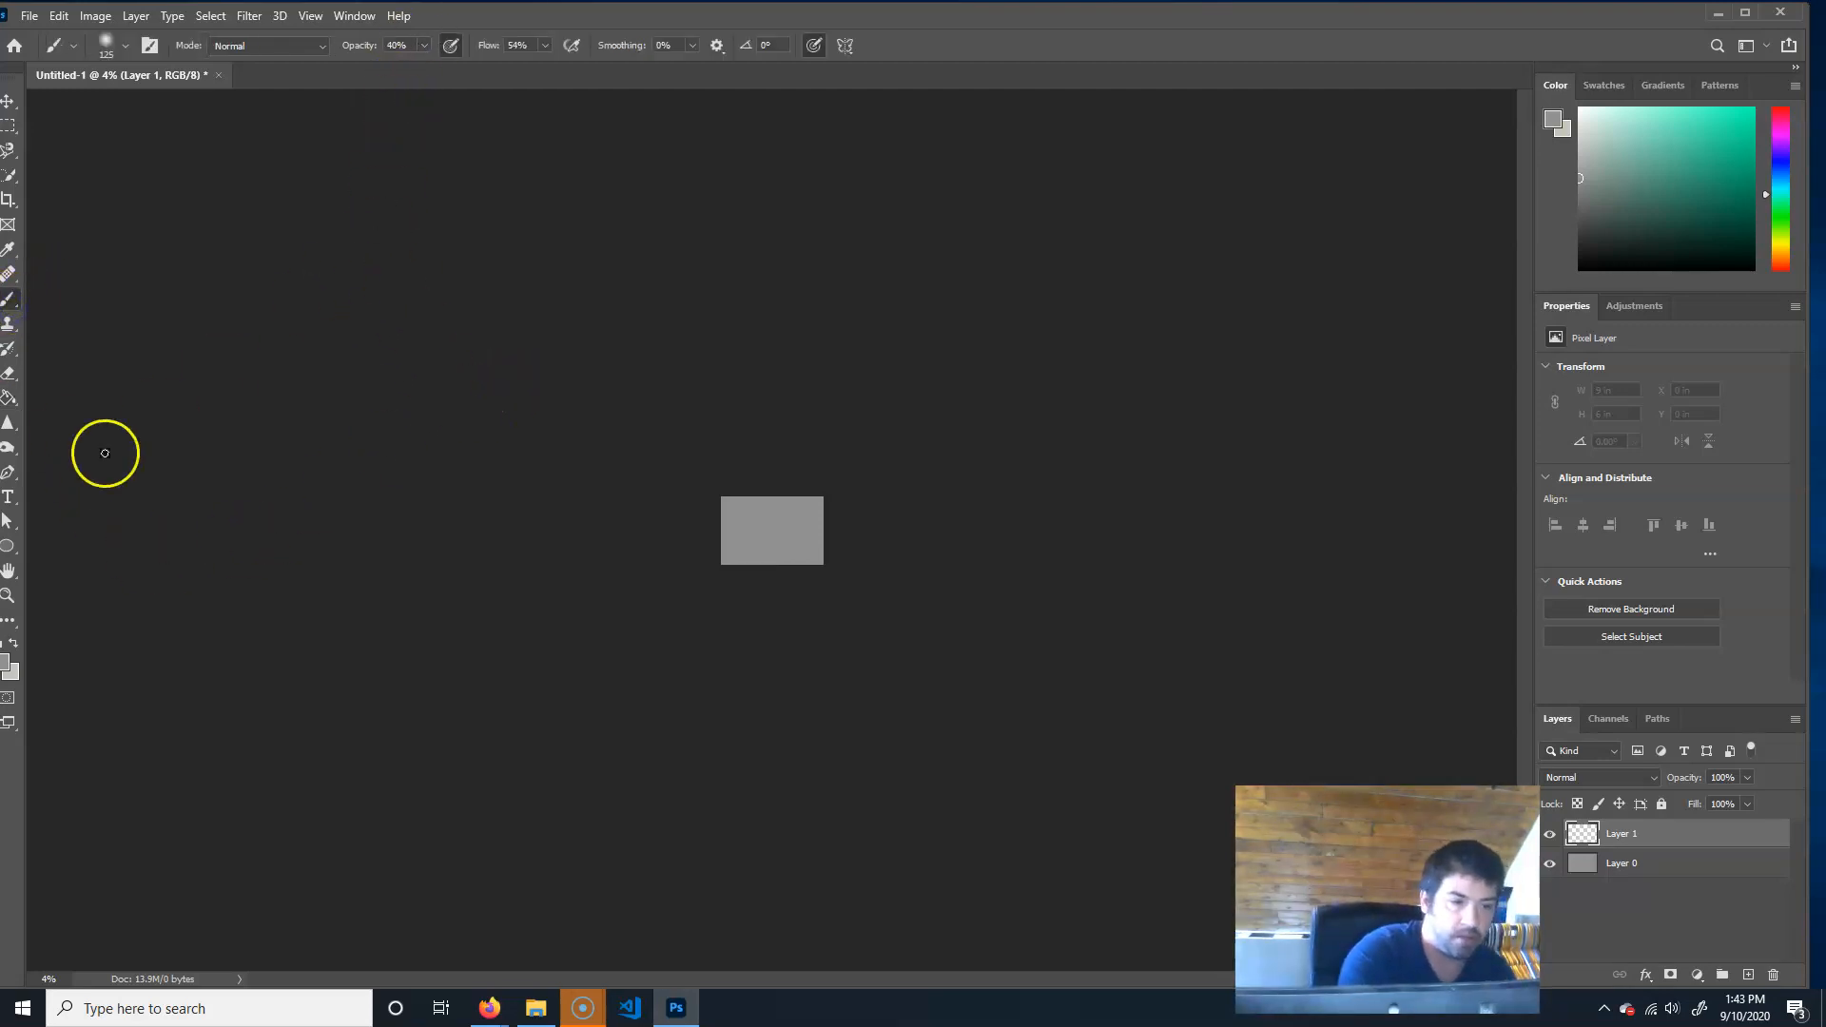
left_click(125, 46)
left_click(137, 304)
left_click(863, 91)
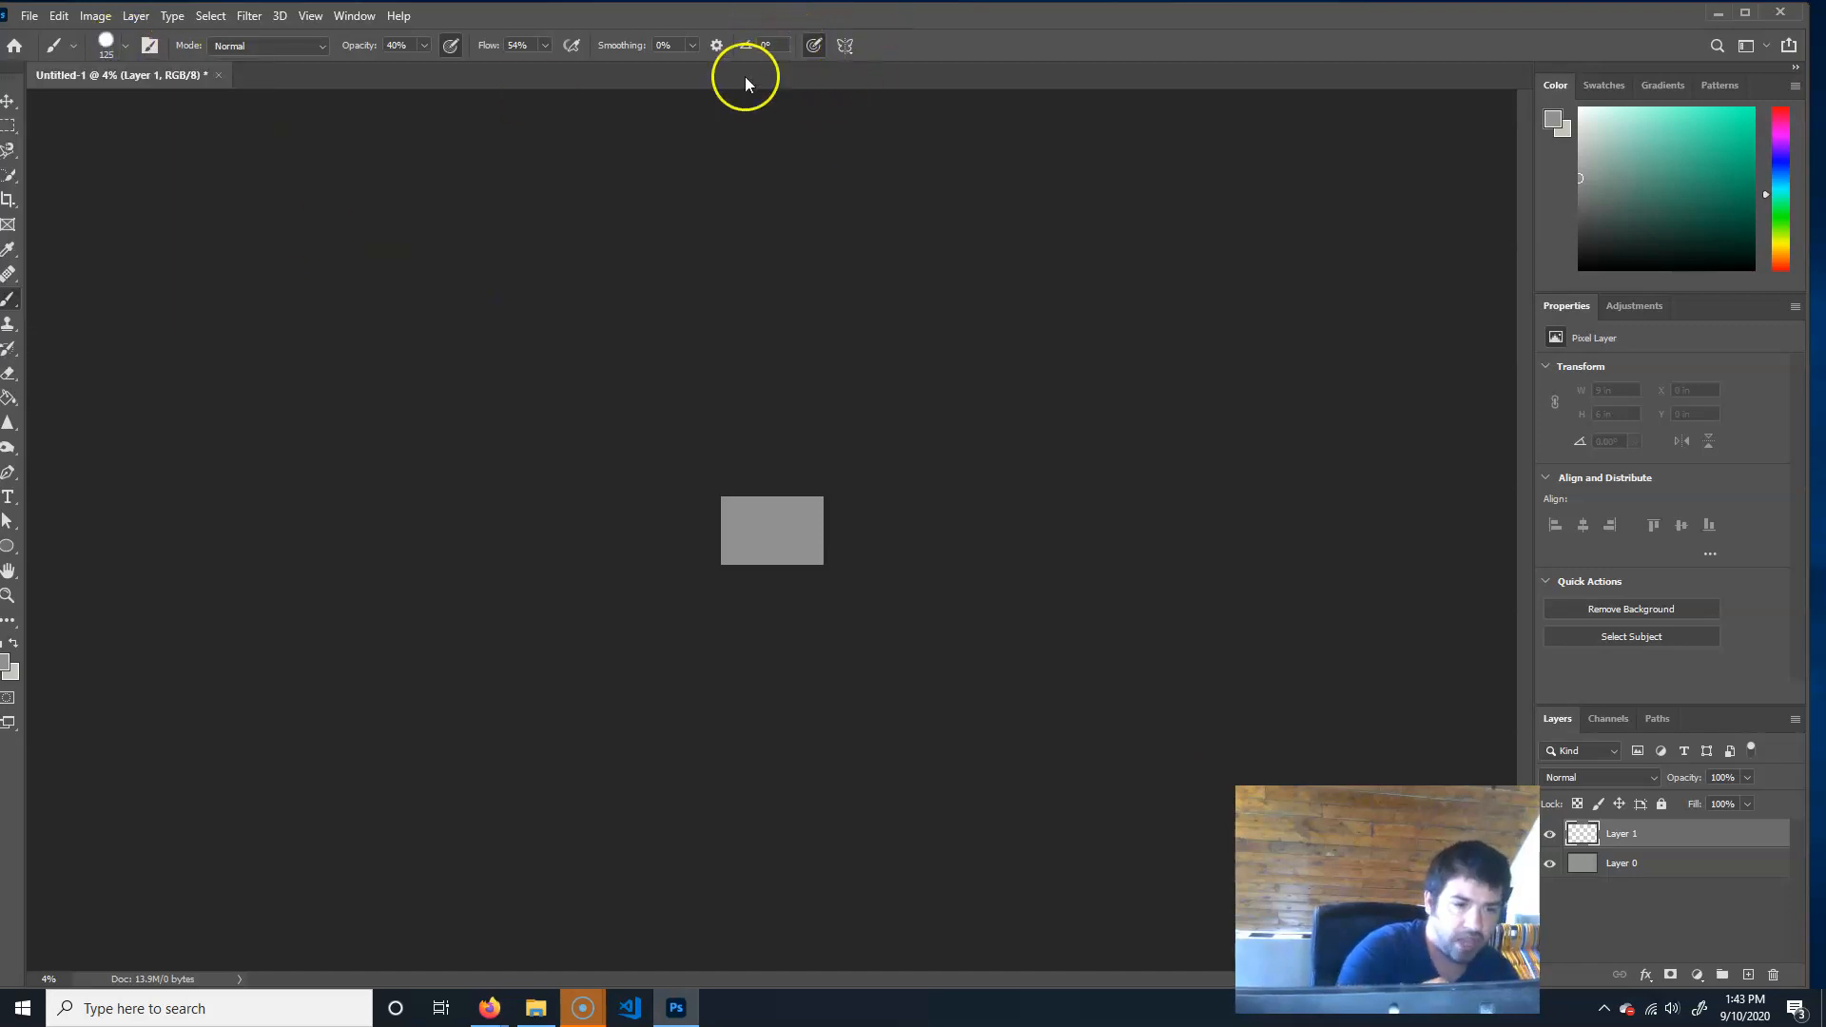
left_click(424, 46)
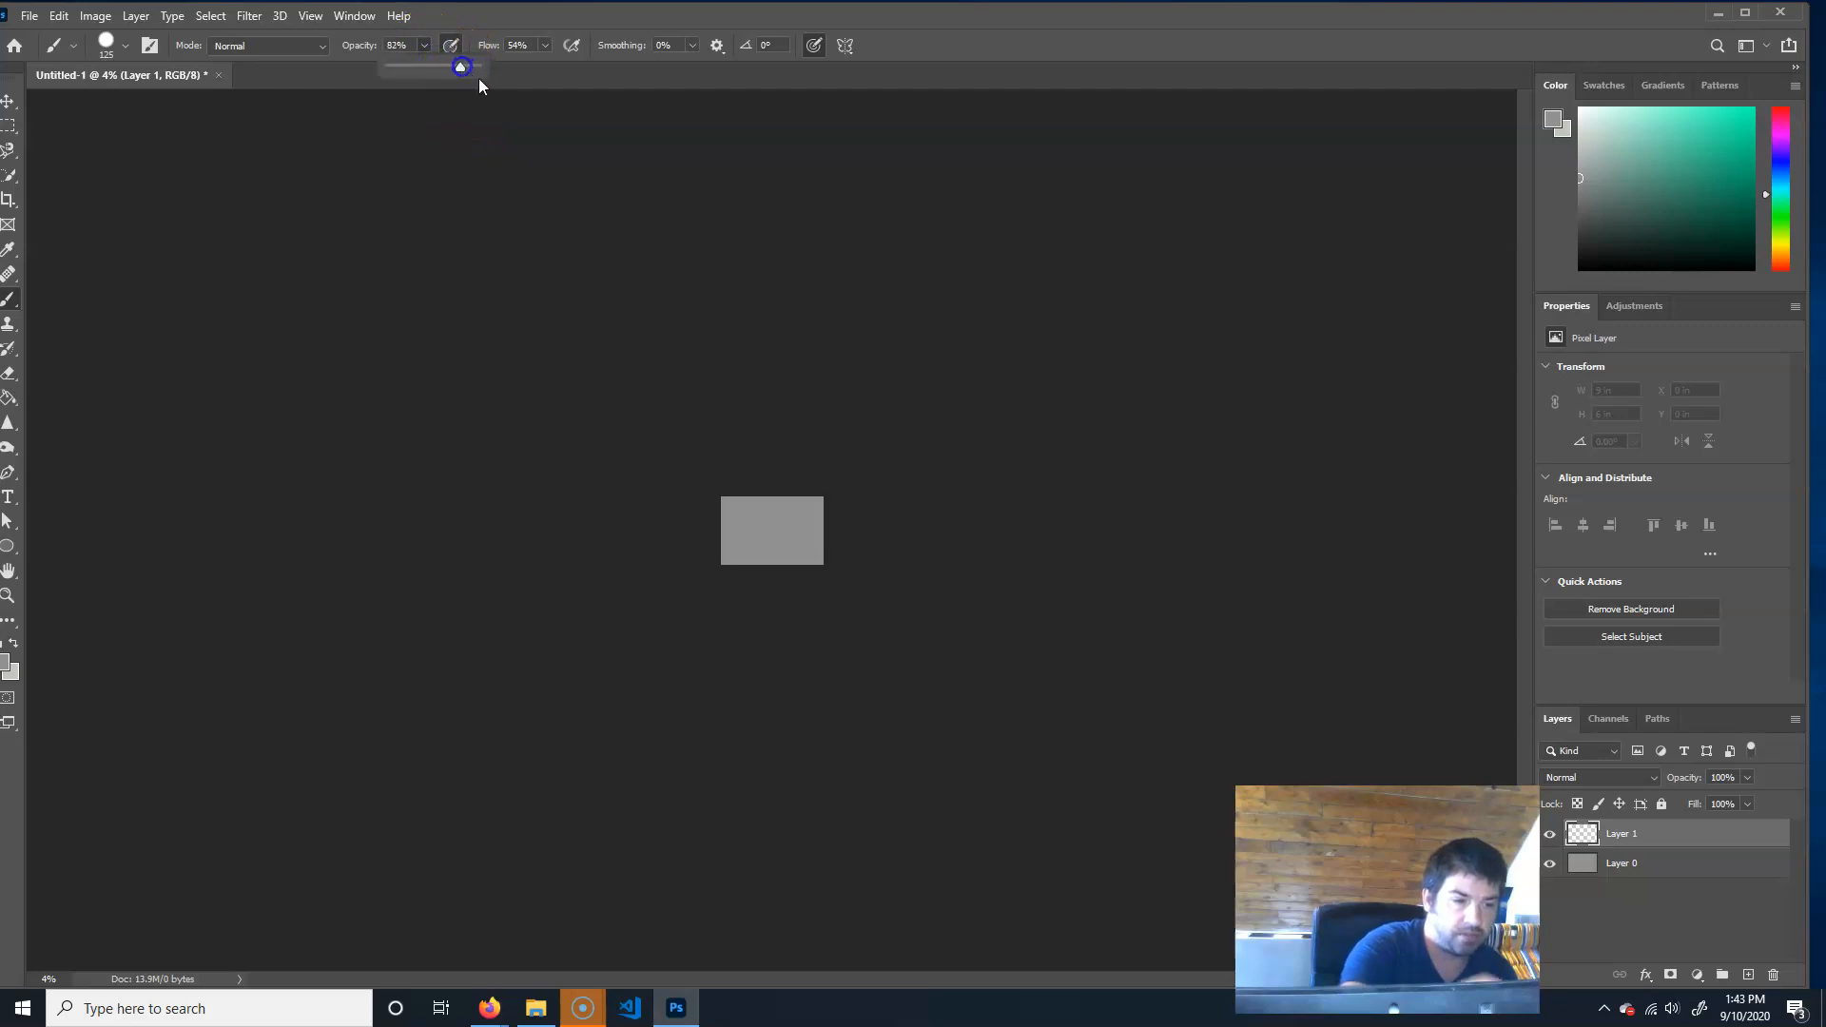
left_click(937, 28)
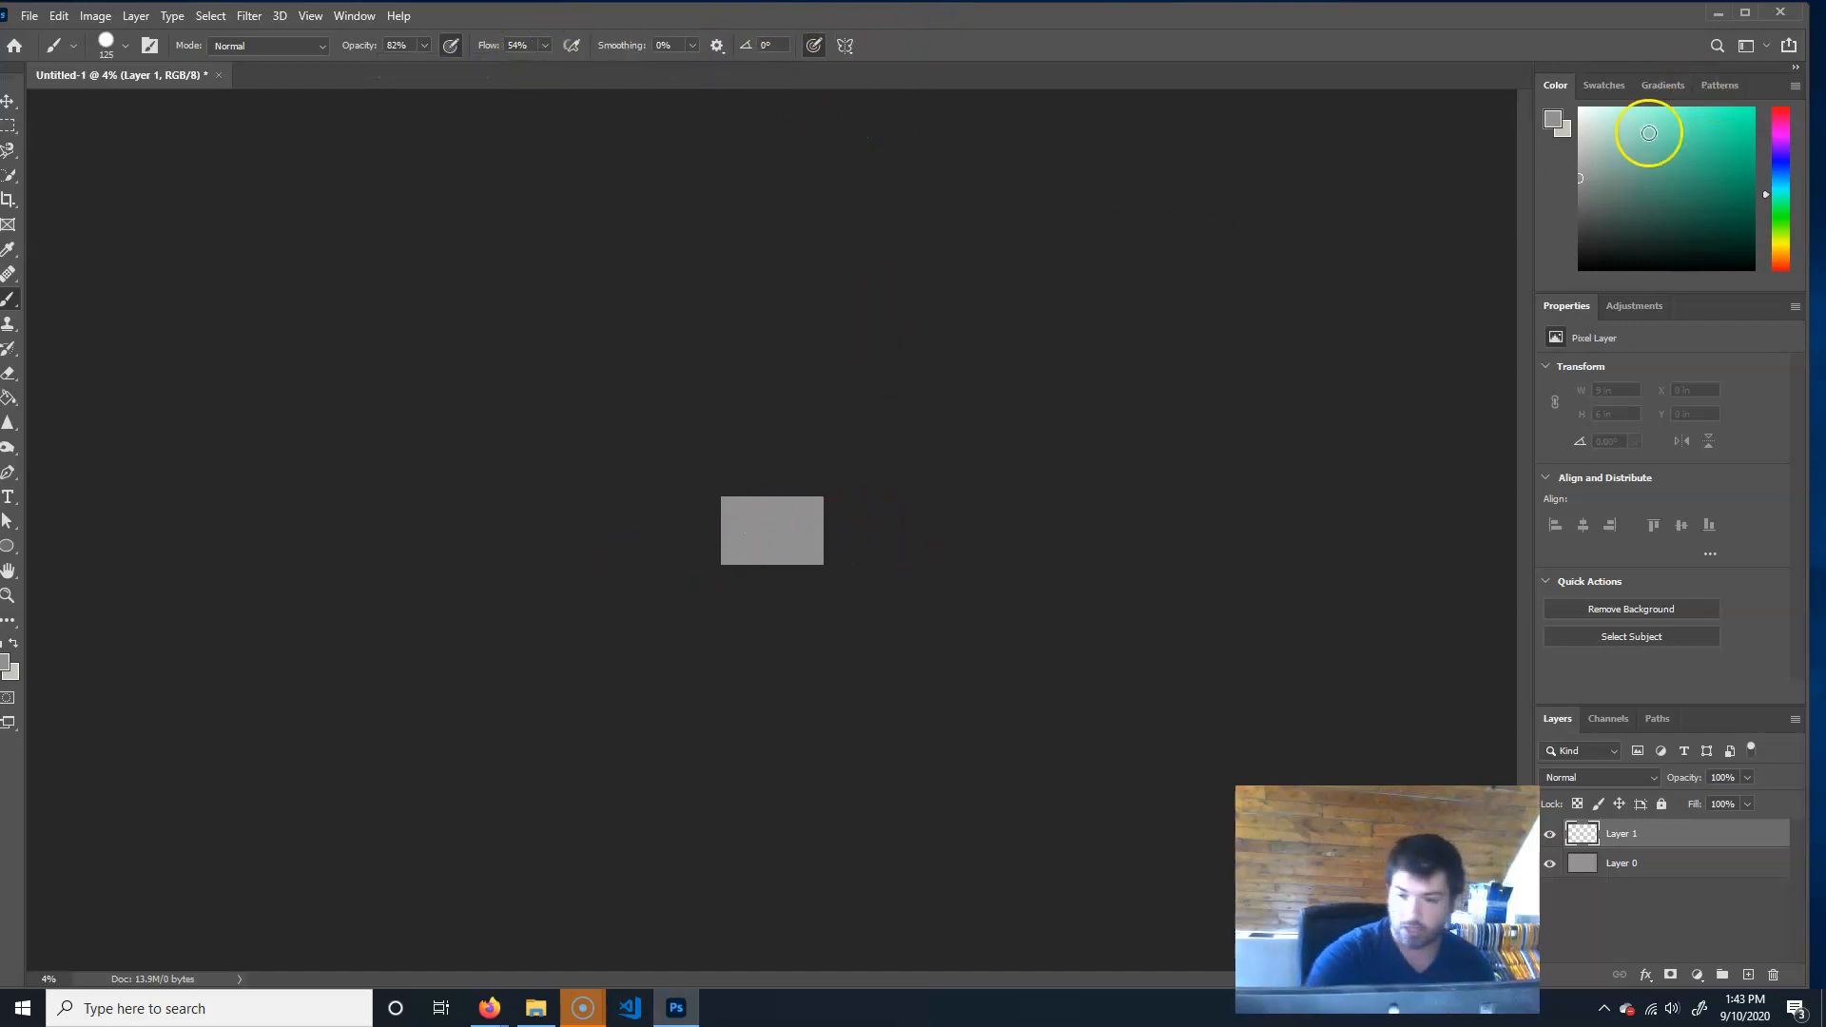
Paint a rough cone with a wide oval base on Layer 1 in black with a 90 px brush, about 4.9 x 4.7 in.
left_click(1579, 268)
key("bracketleft")
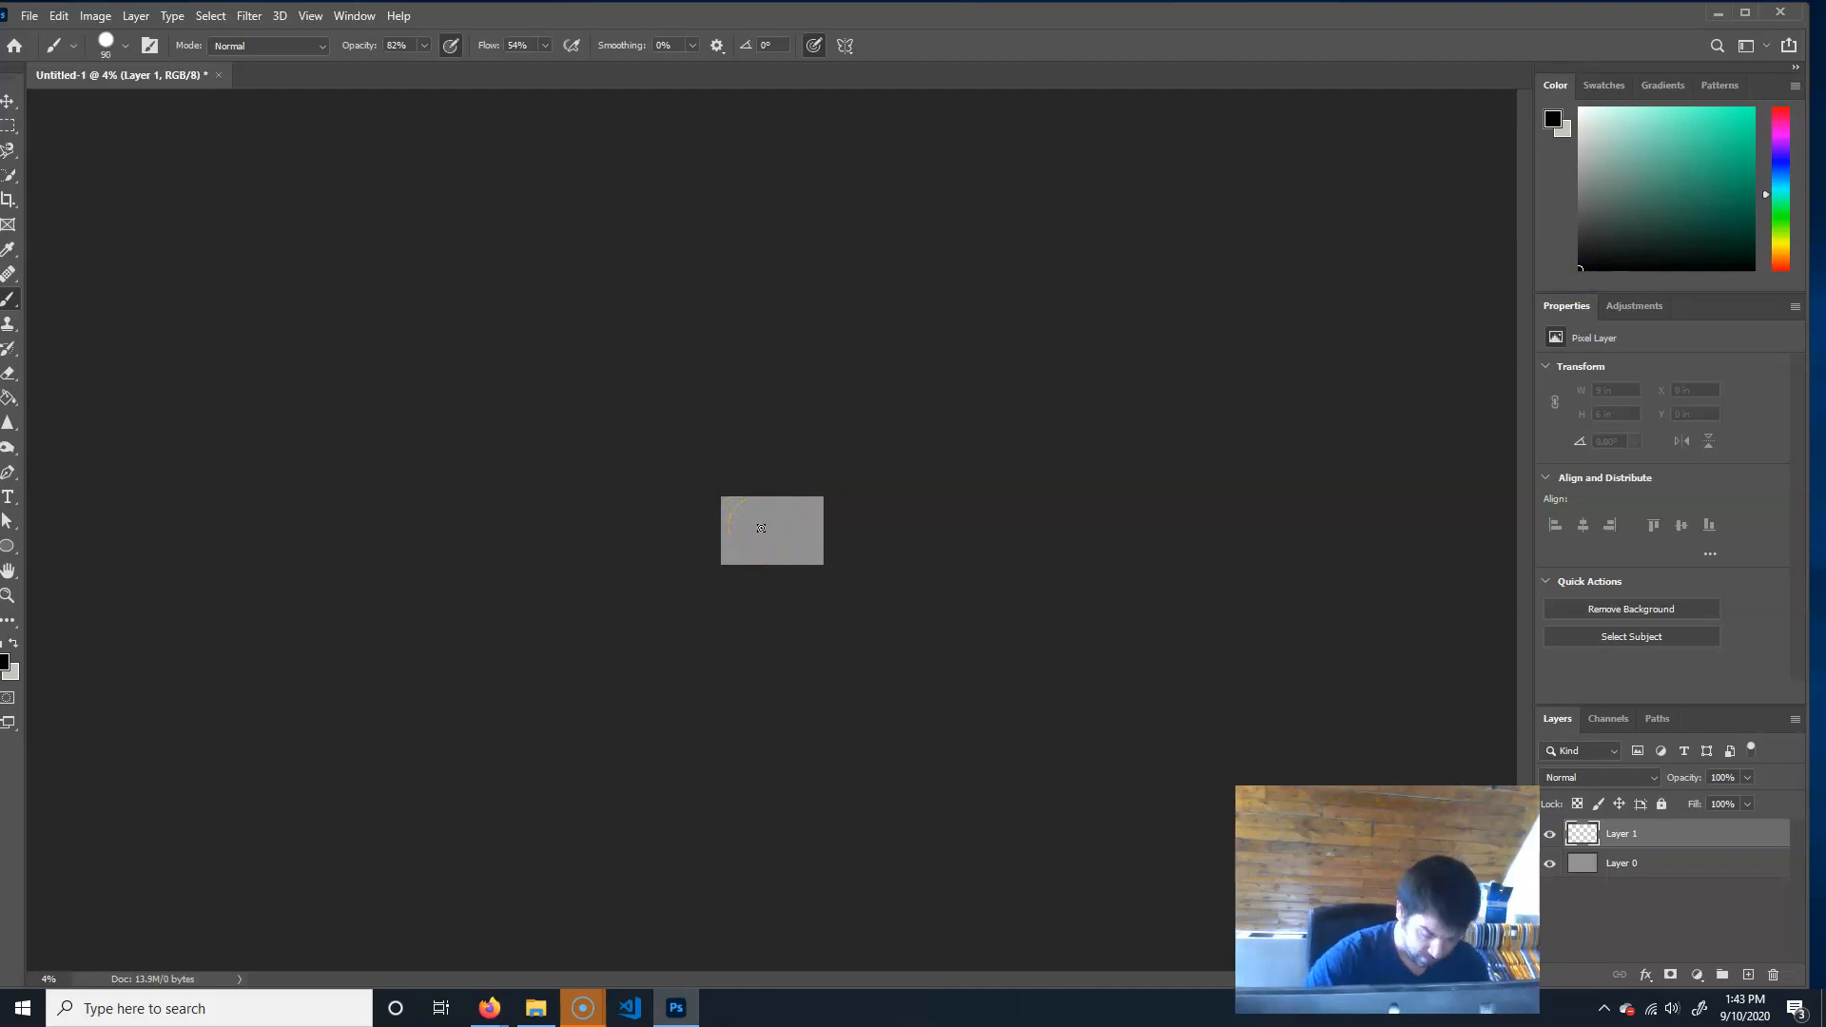
key("ctrl+plus")
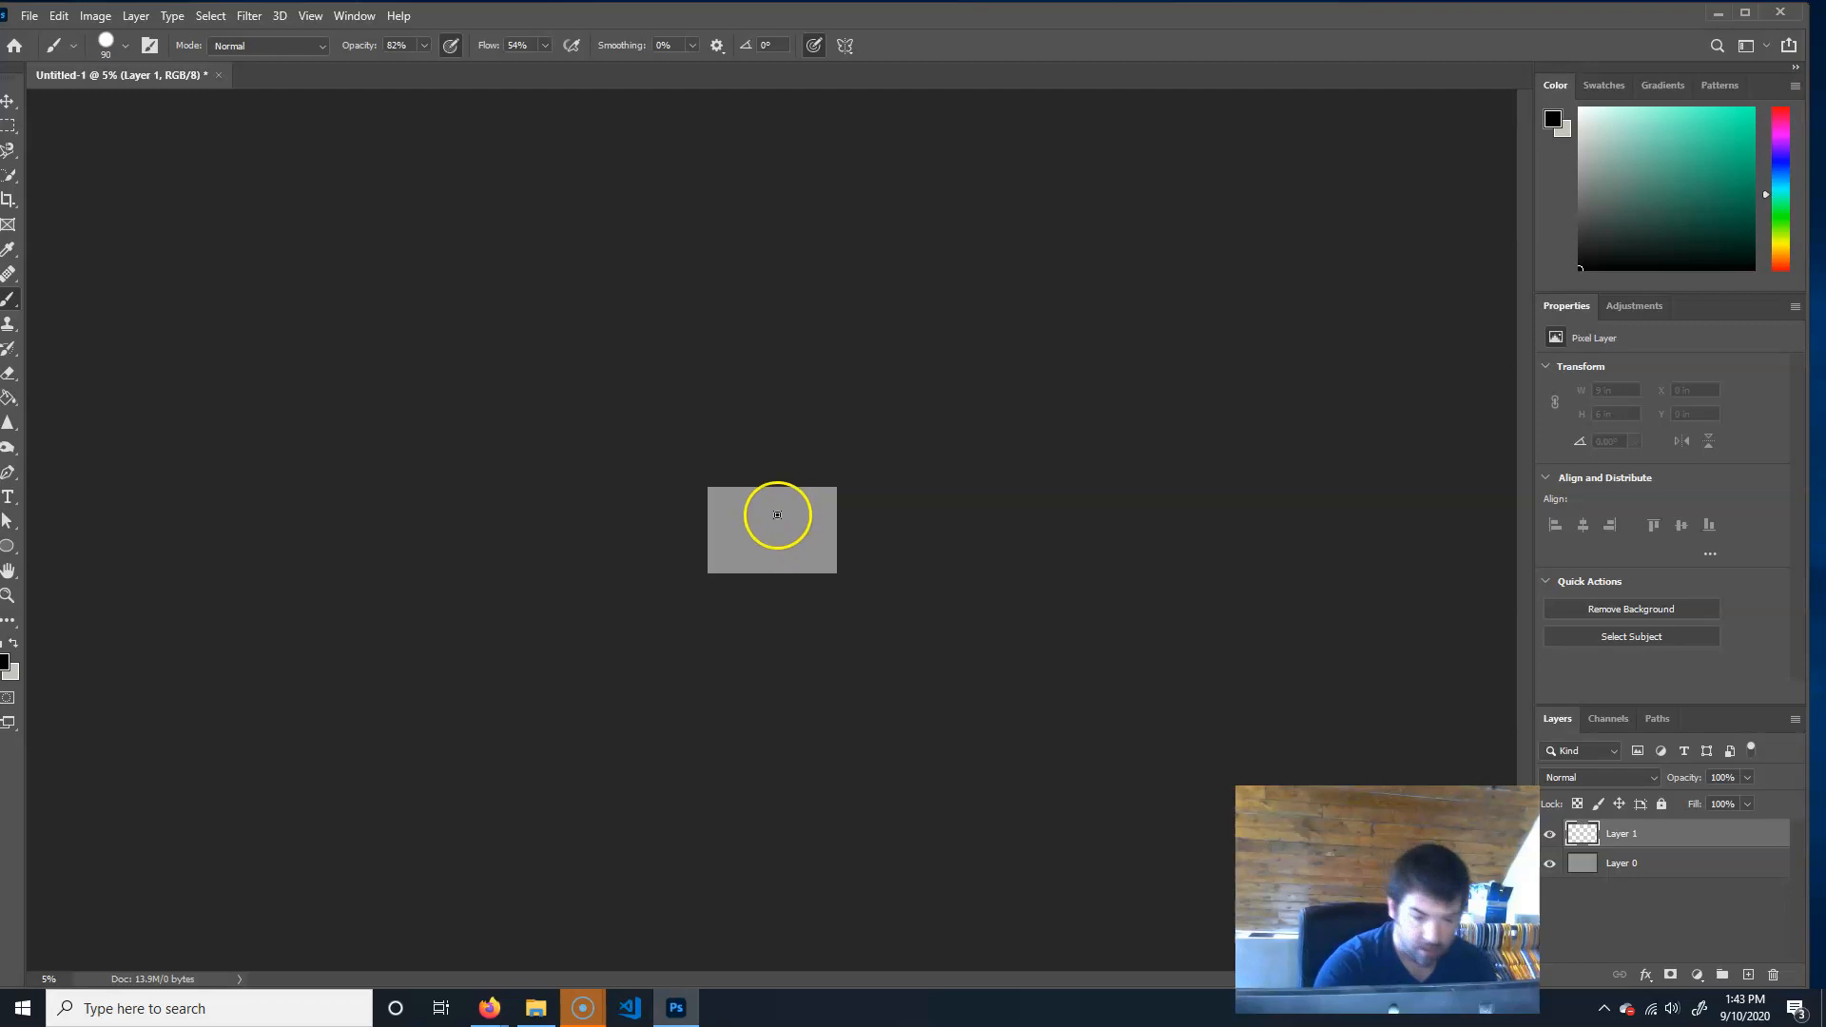
left_click_drag(773, 516, 781, 518)
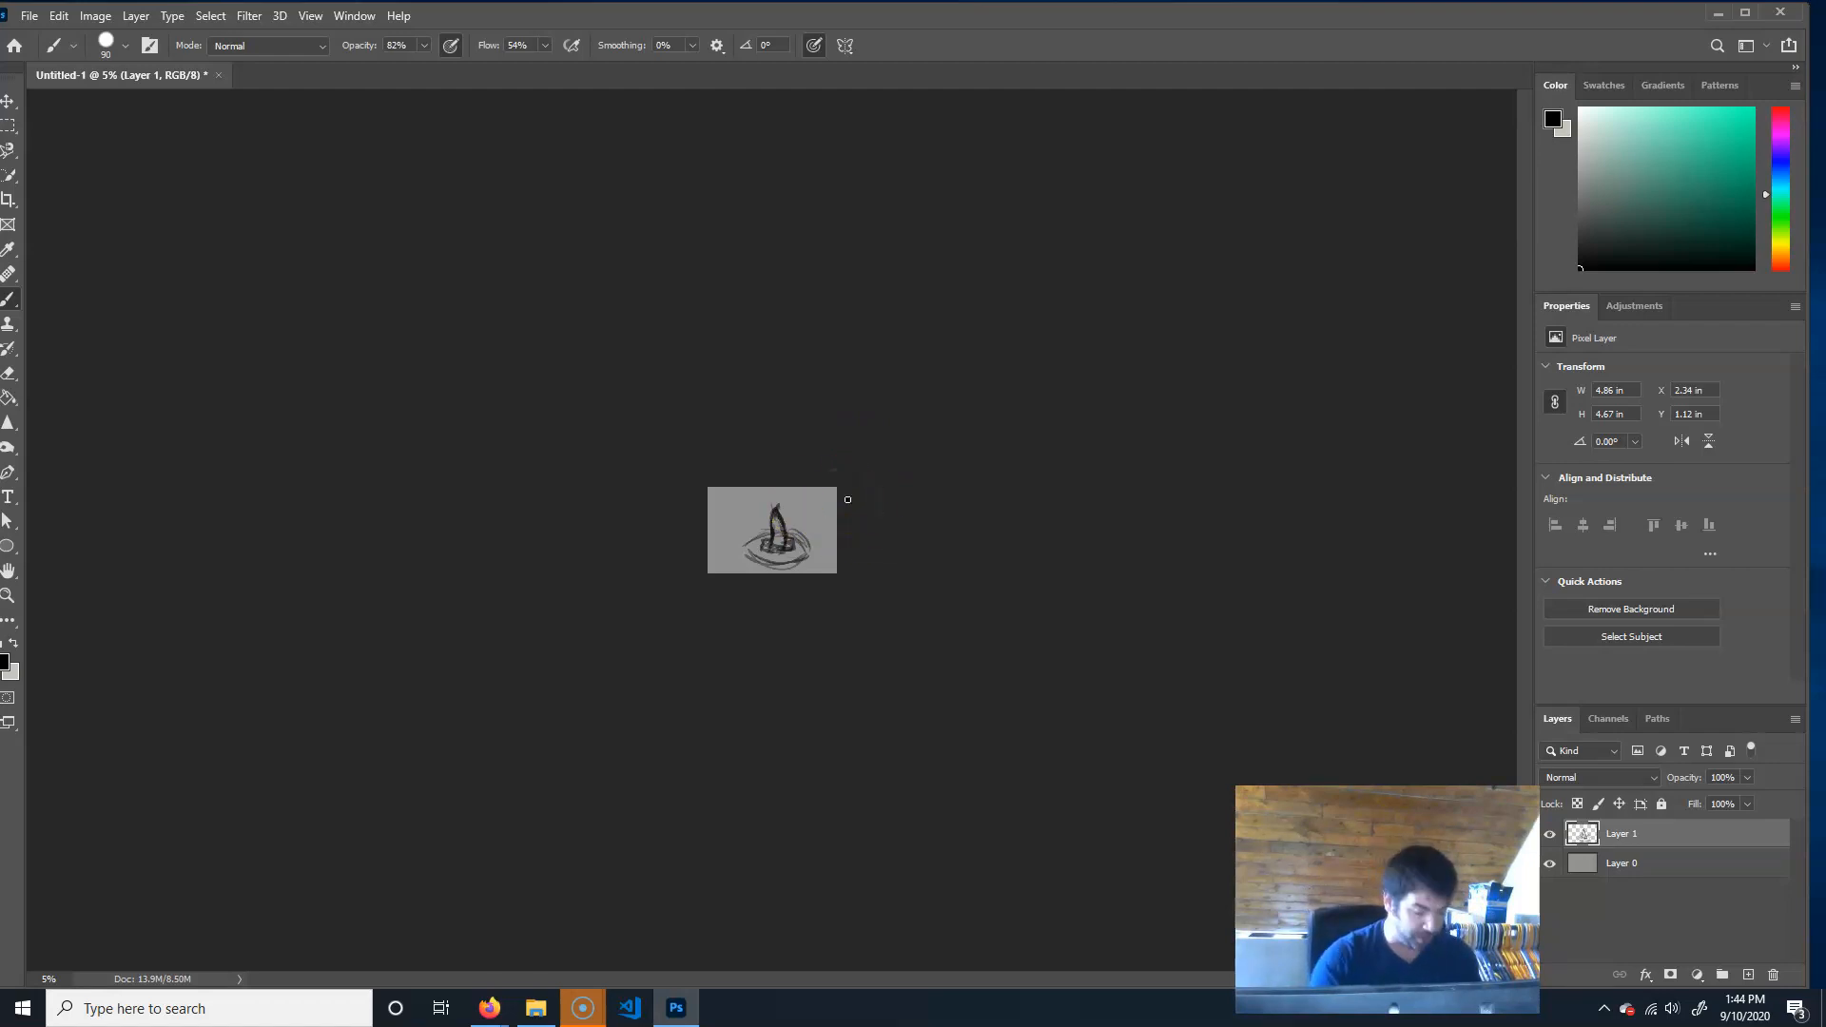
Free-transform the rough cone sketch to about 122% width and 116% height, skew it slightly and shift it toward the canvas's left.
key("ctrl+t")
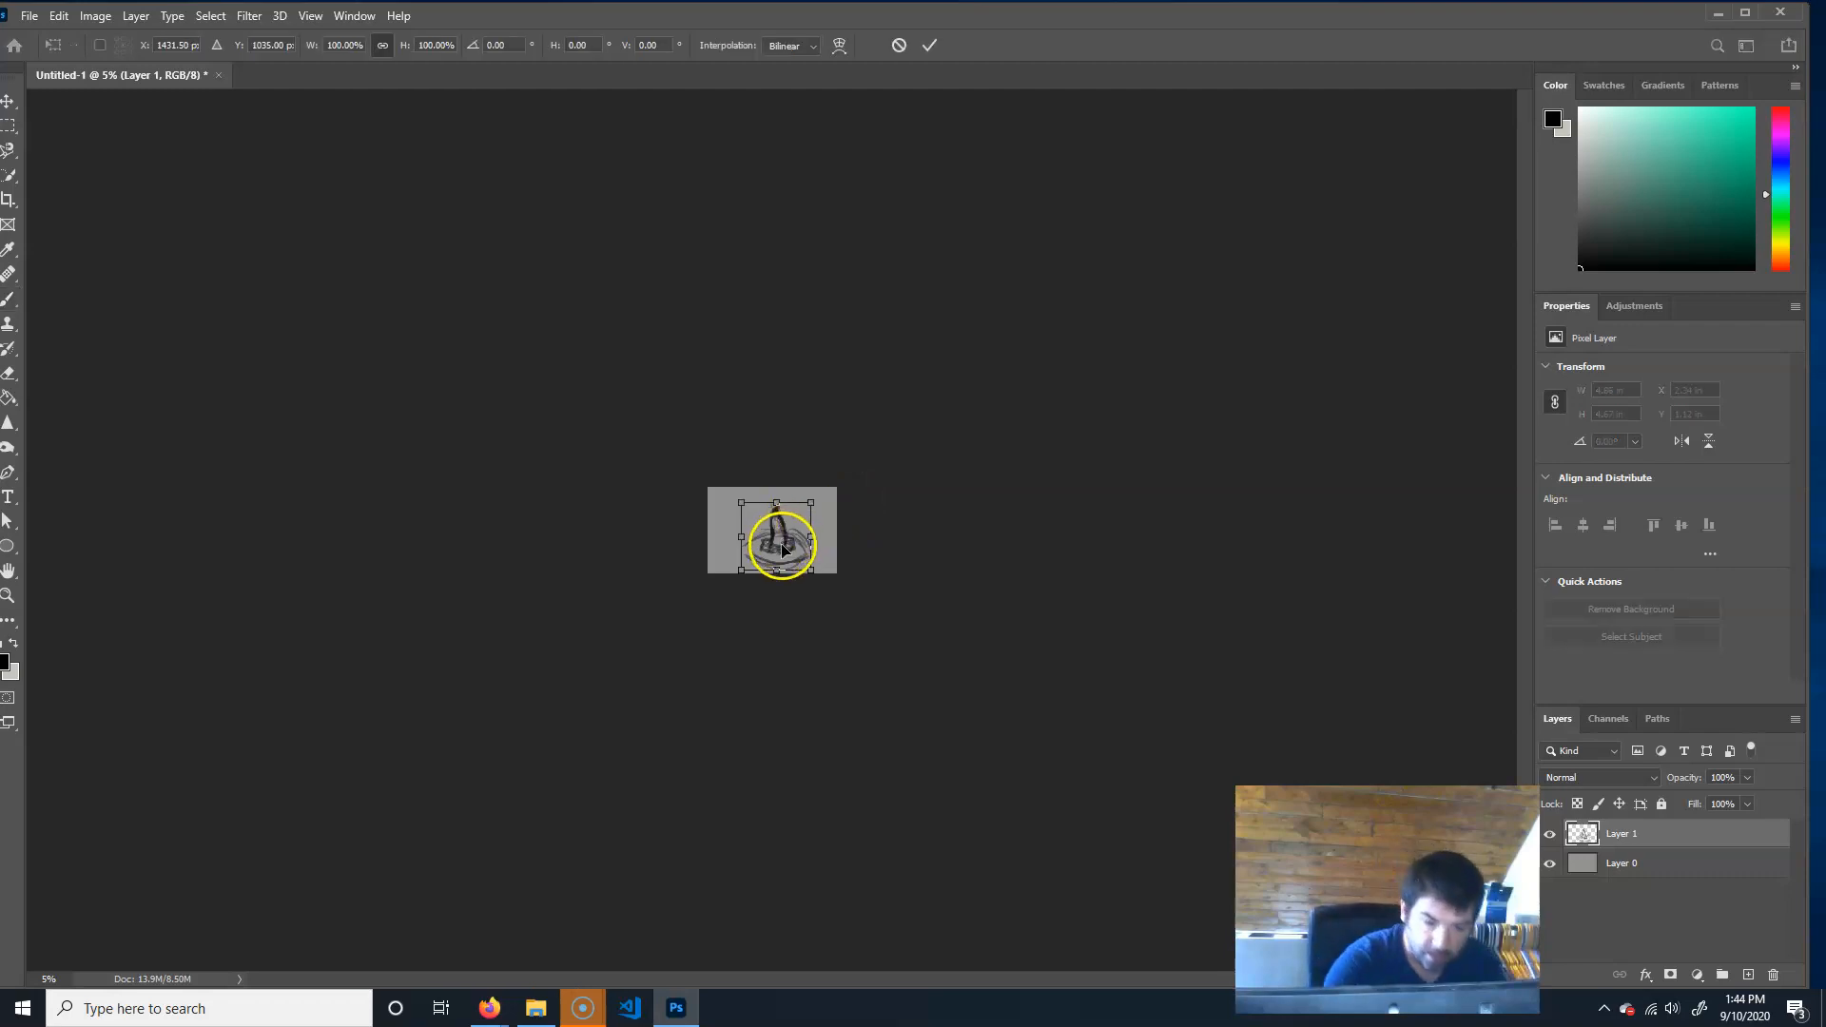
mouse_move(778, 544)
left_mouse_down()
mouse_move(821, 498)
mouse_move(780, 544)
left_mouse_up()
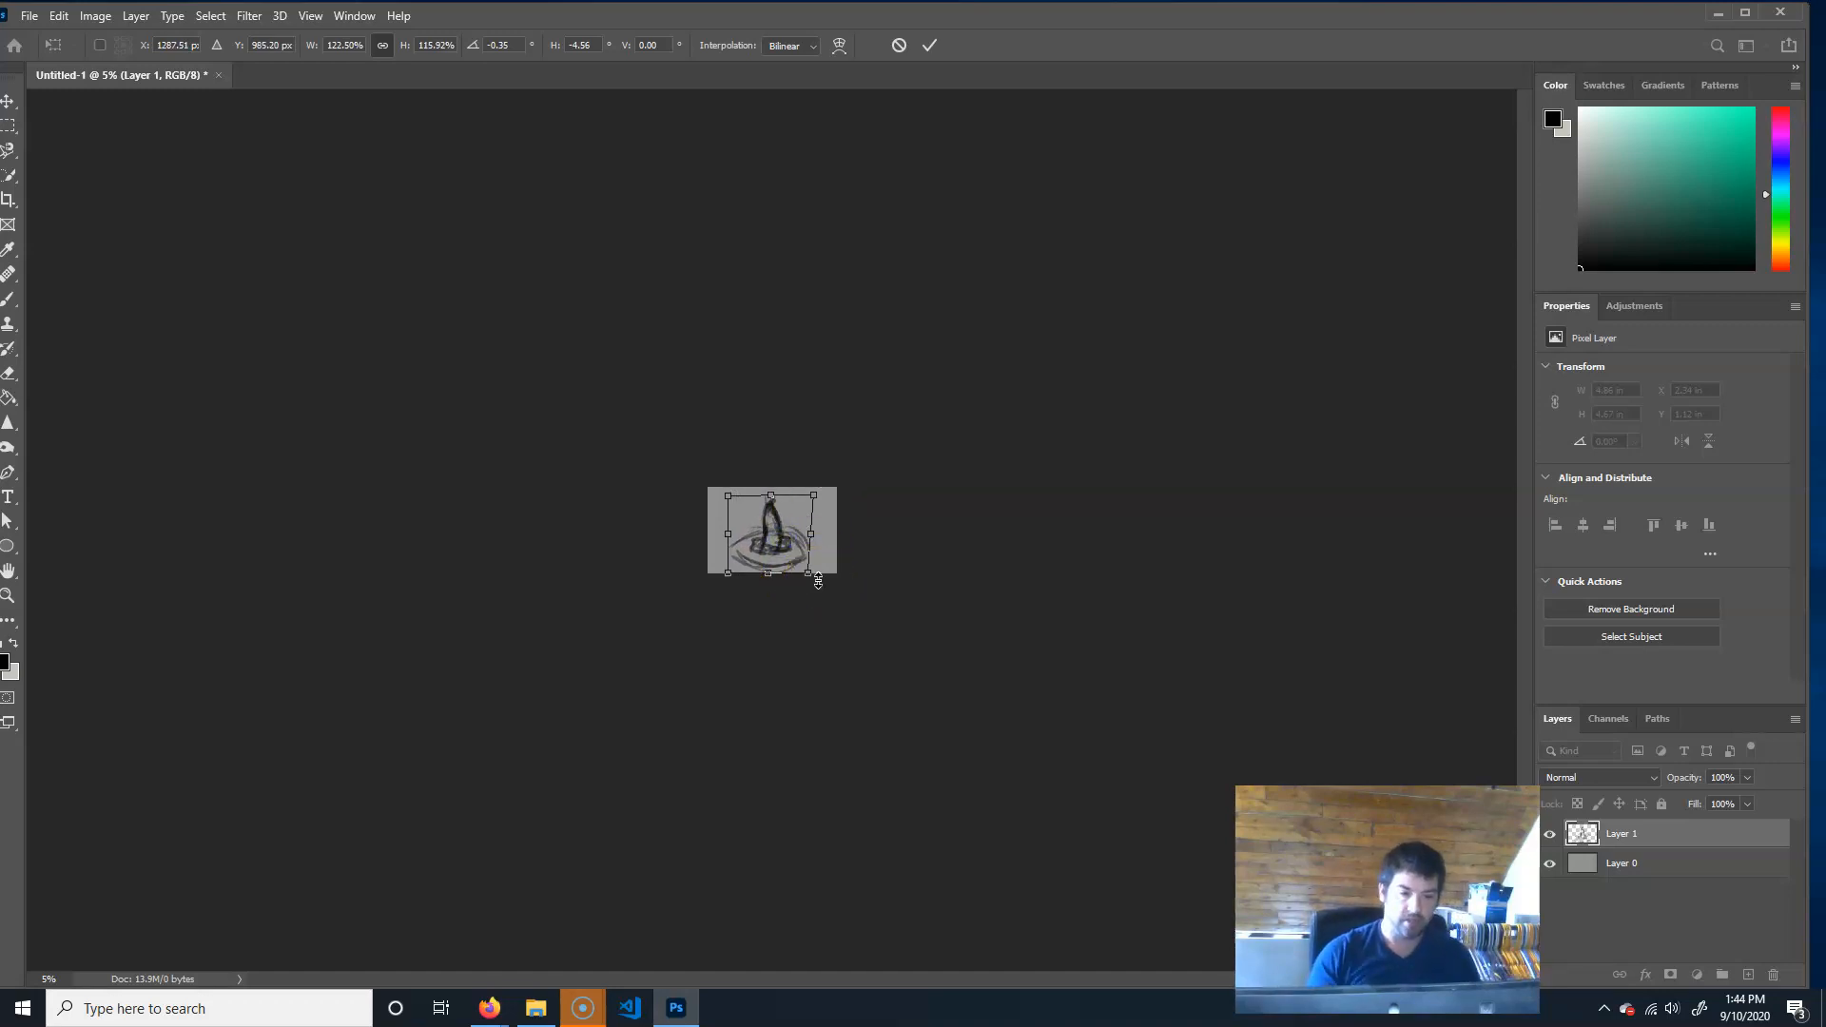
key("Return")
Brush darker strokes over the sides of the rough cone to widen and strengthen its shape.
key("b")
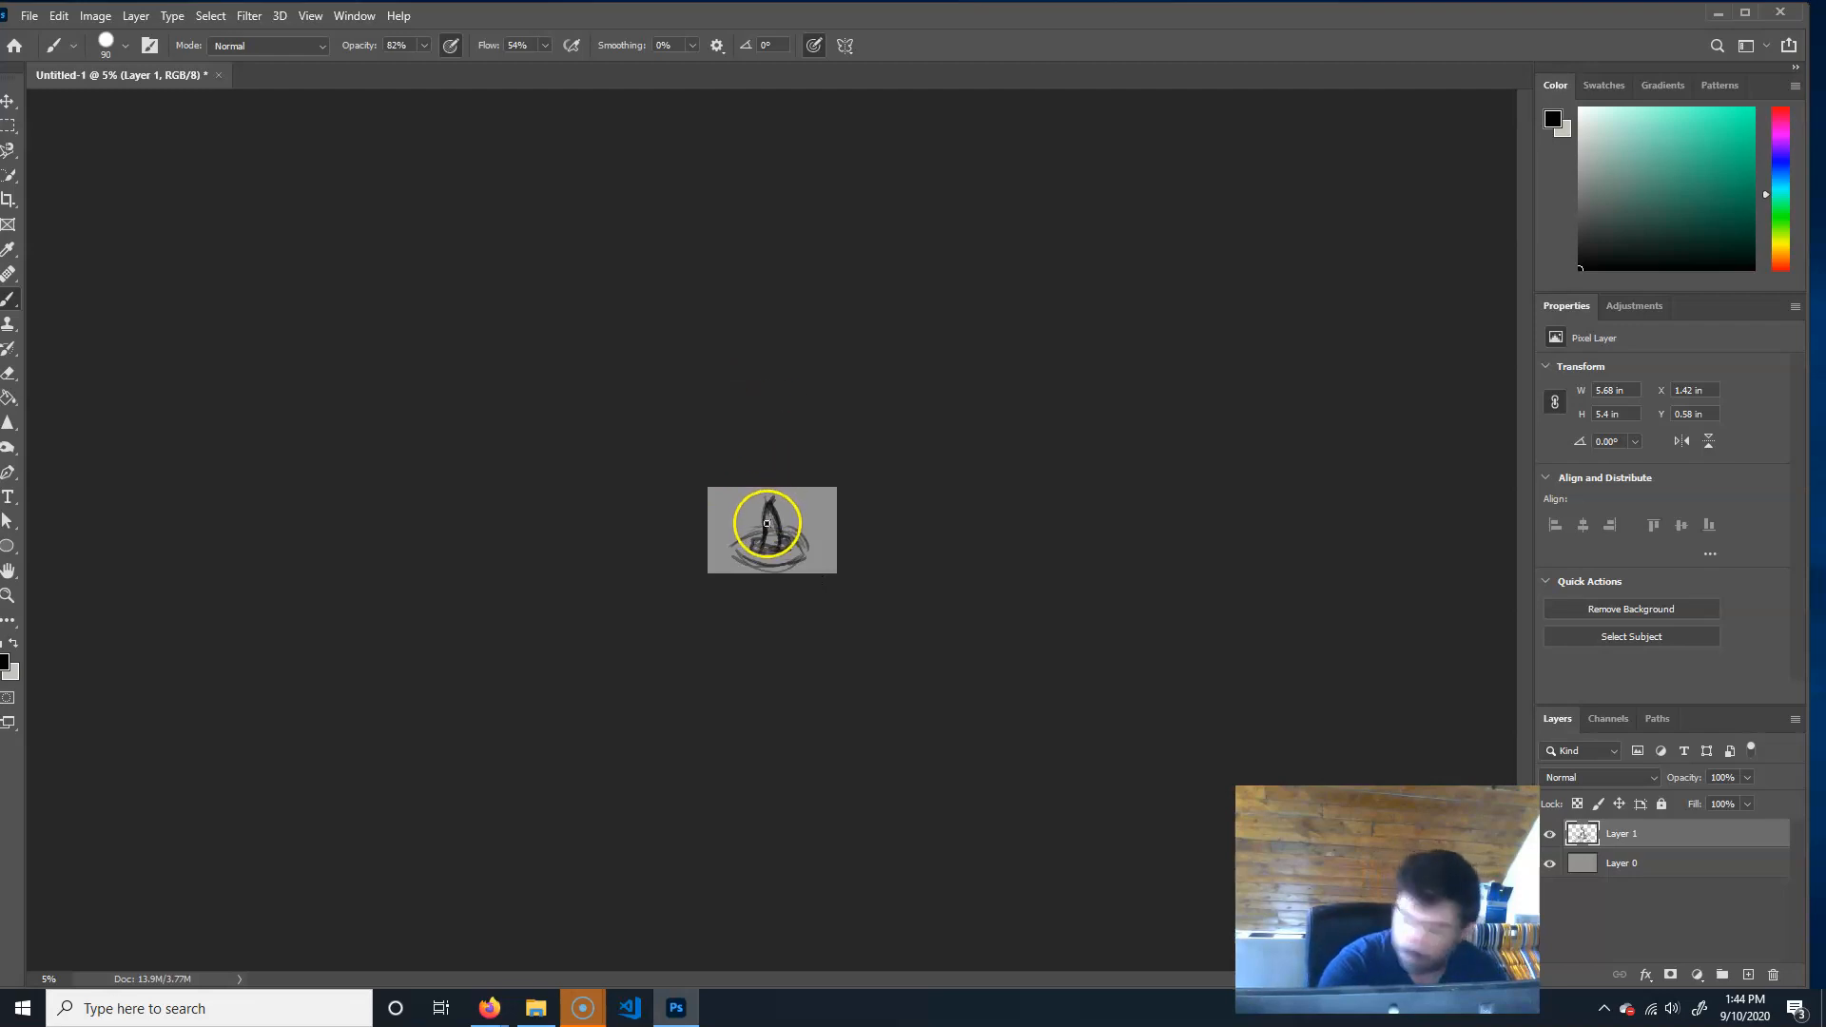
left_click_drag(763, 520, 762, 530)
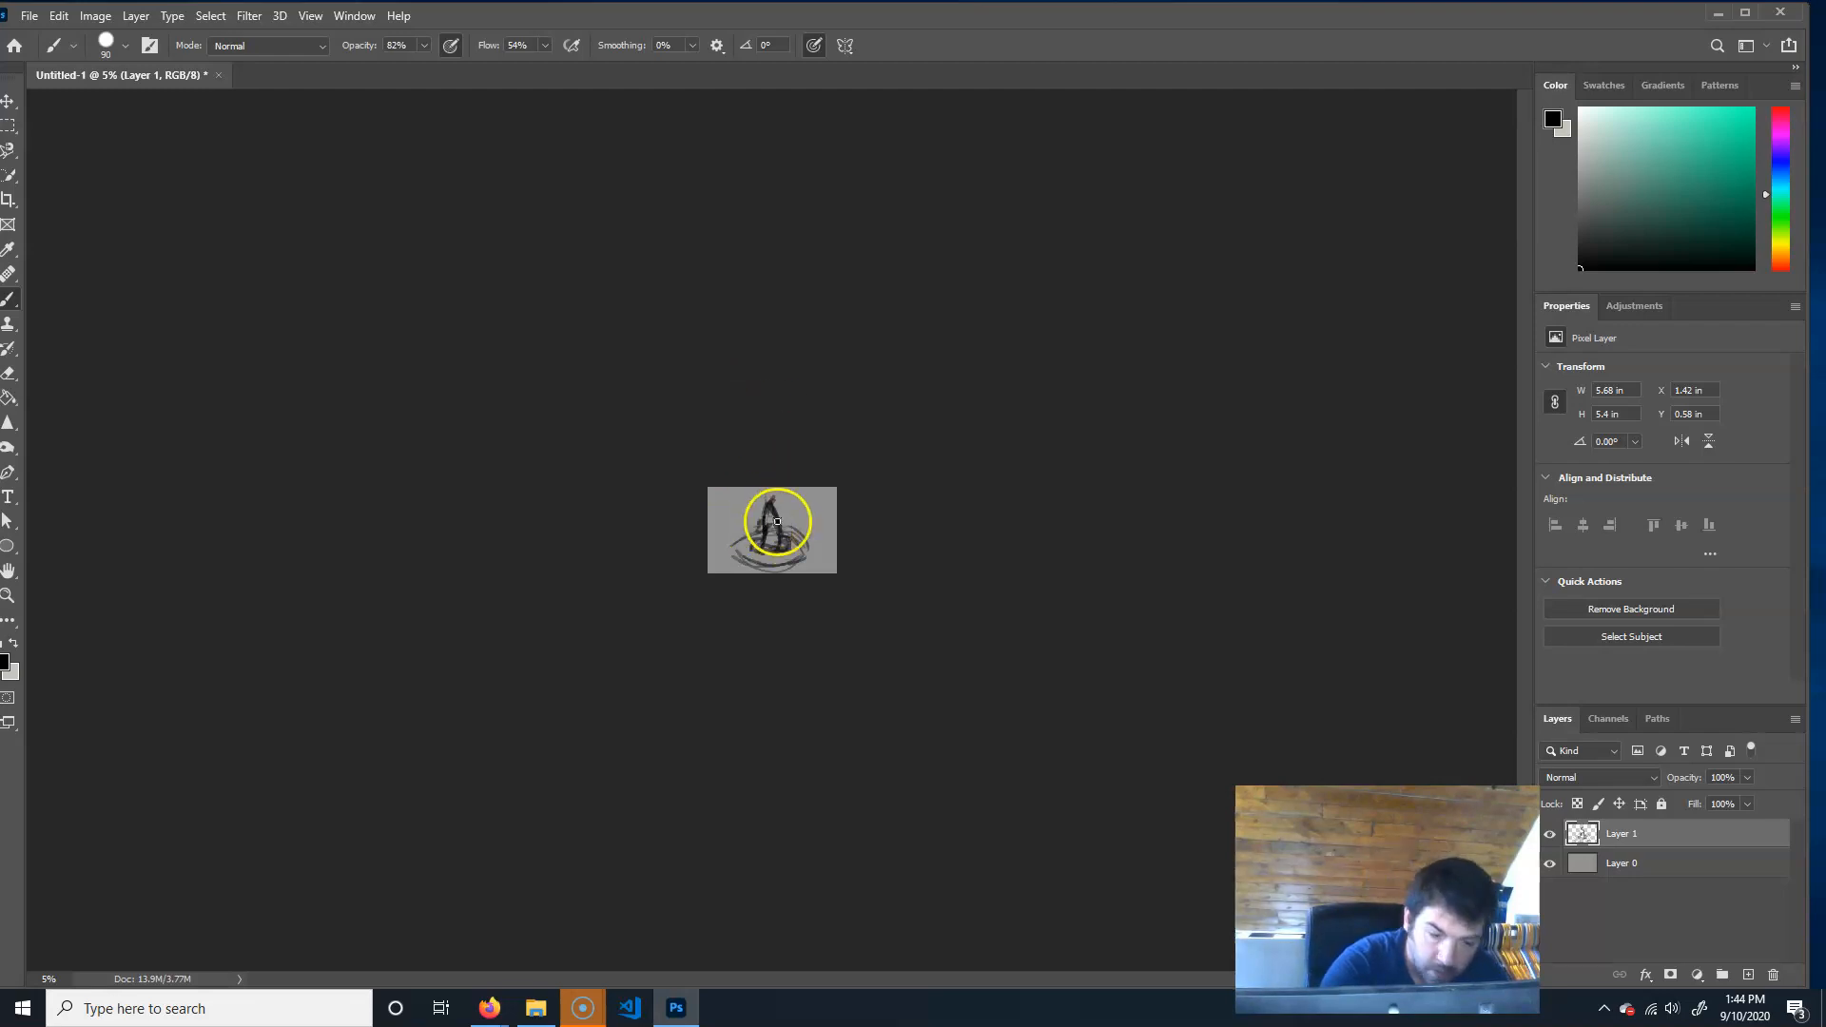
left_click(777, 518)
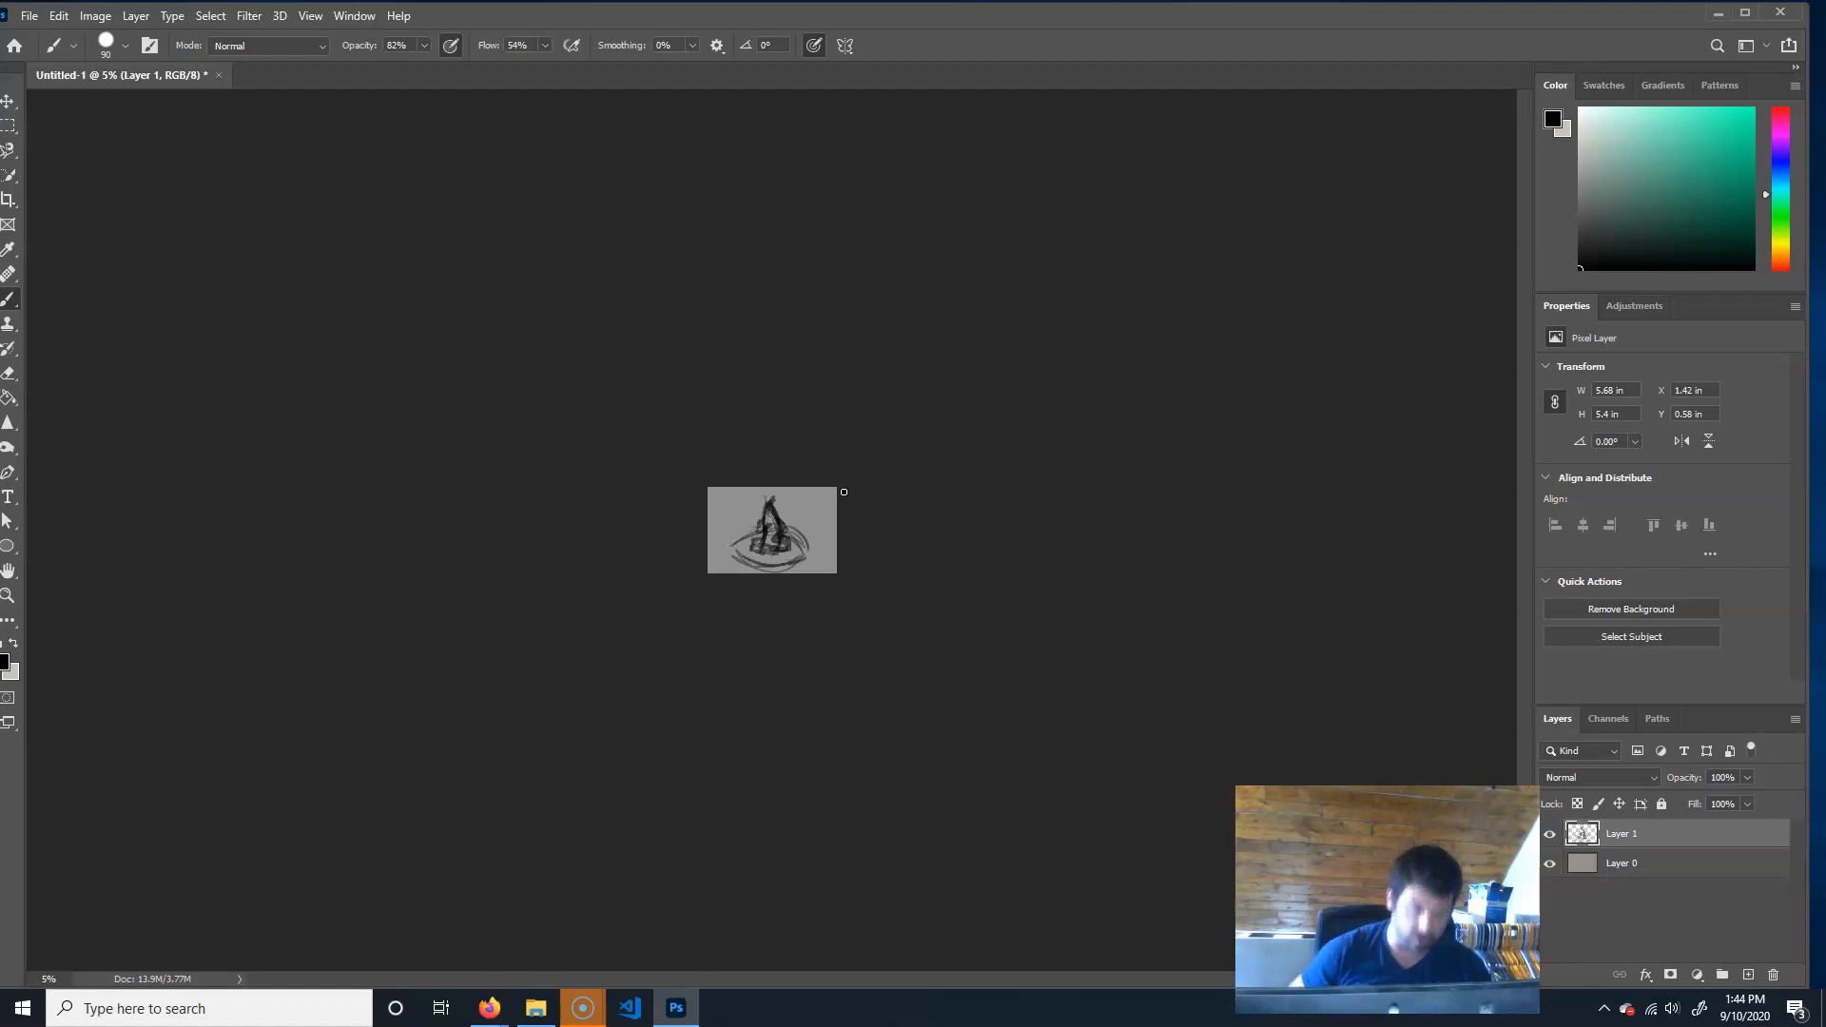
Add an empty layer above the rough sketch and lower Layer 1's opacity to 23%.
key("ctrl+plus")
key("ctrl+plus")
key("ctrl+plus")
key("ctrl+plus")
key("ctrl+plus")
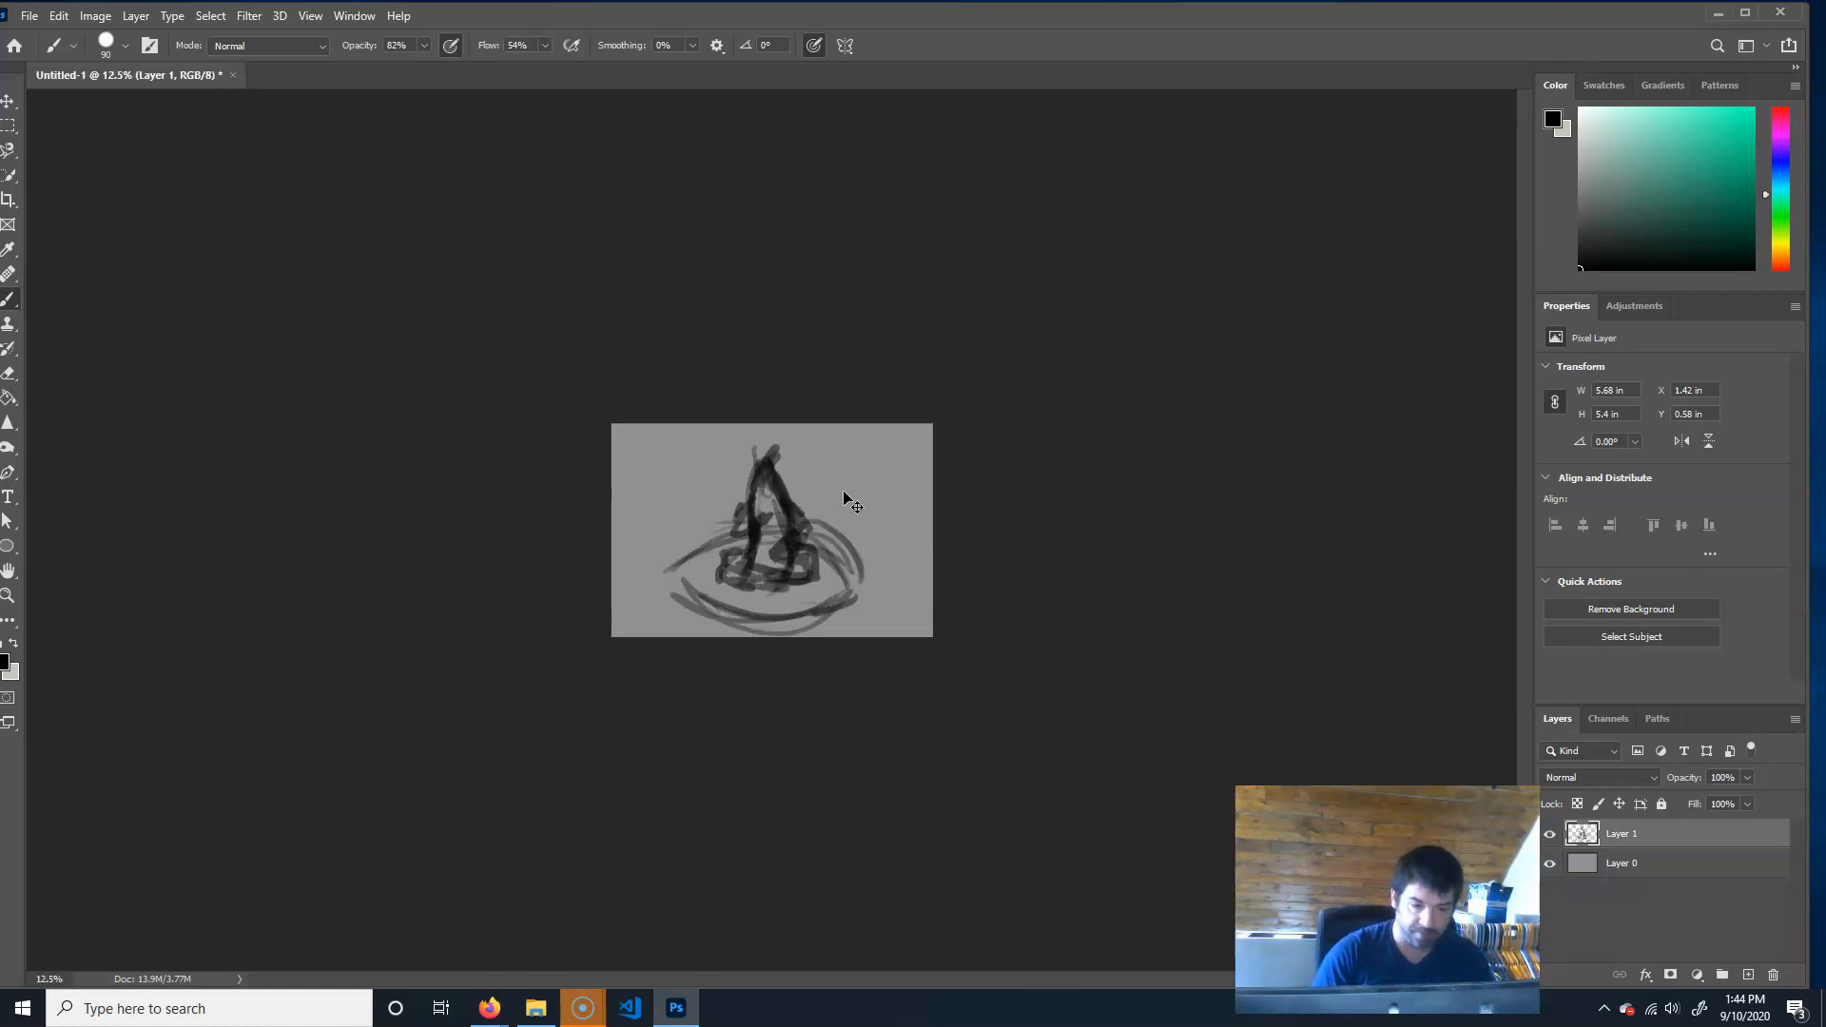
key("ctrl+minus")
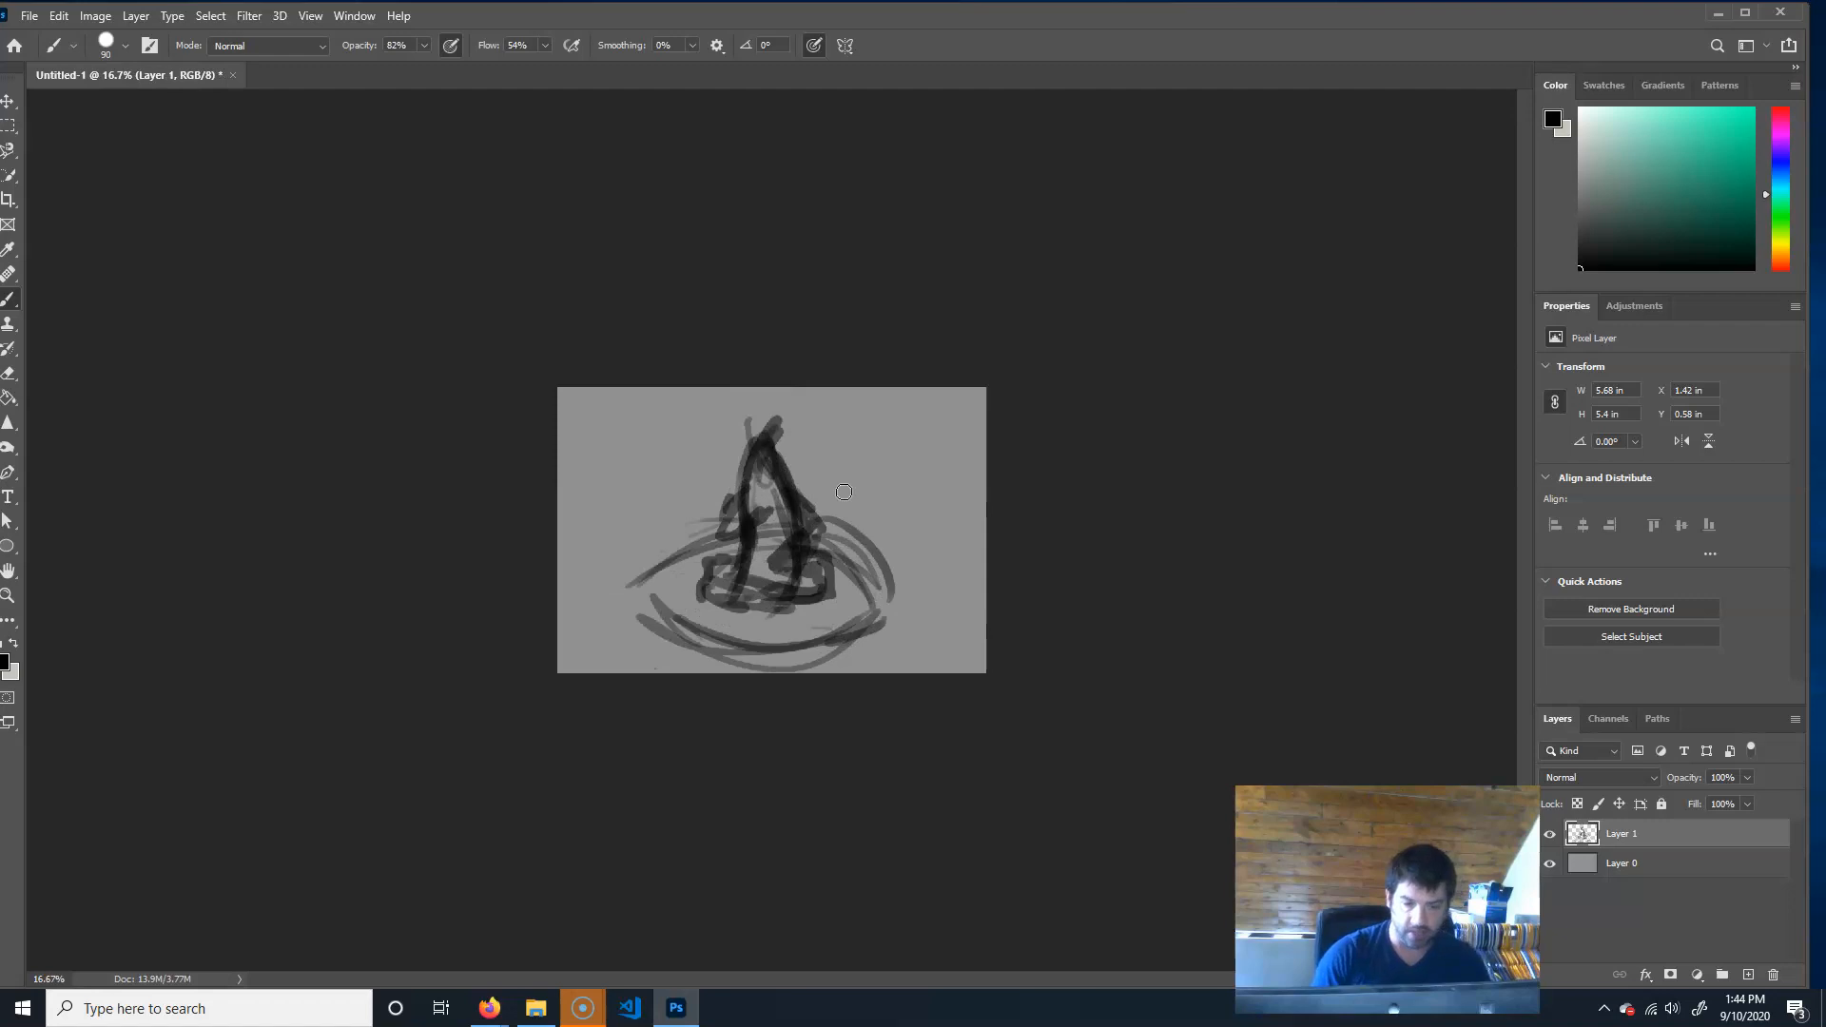
left_click(1747, 973)
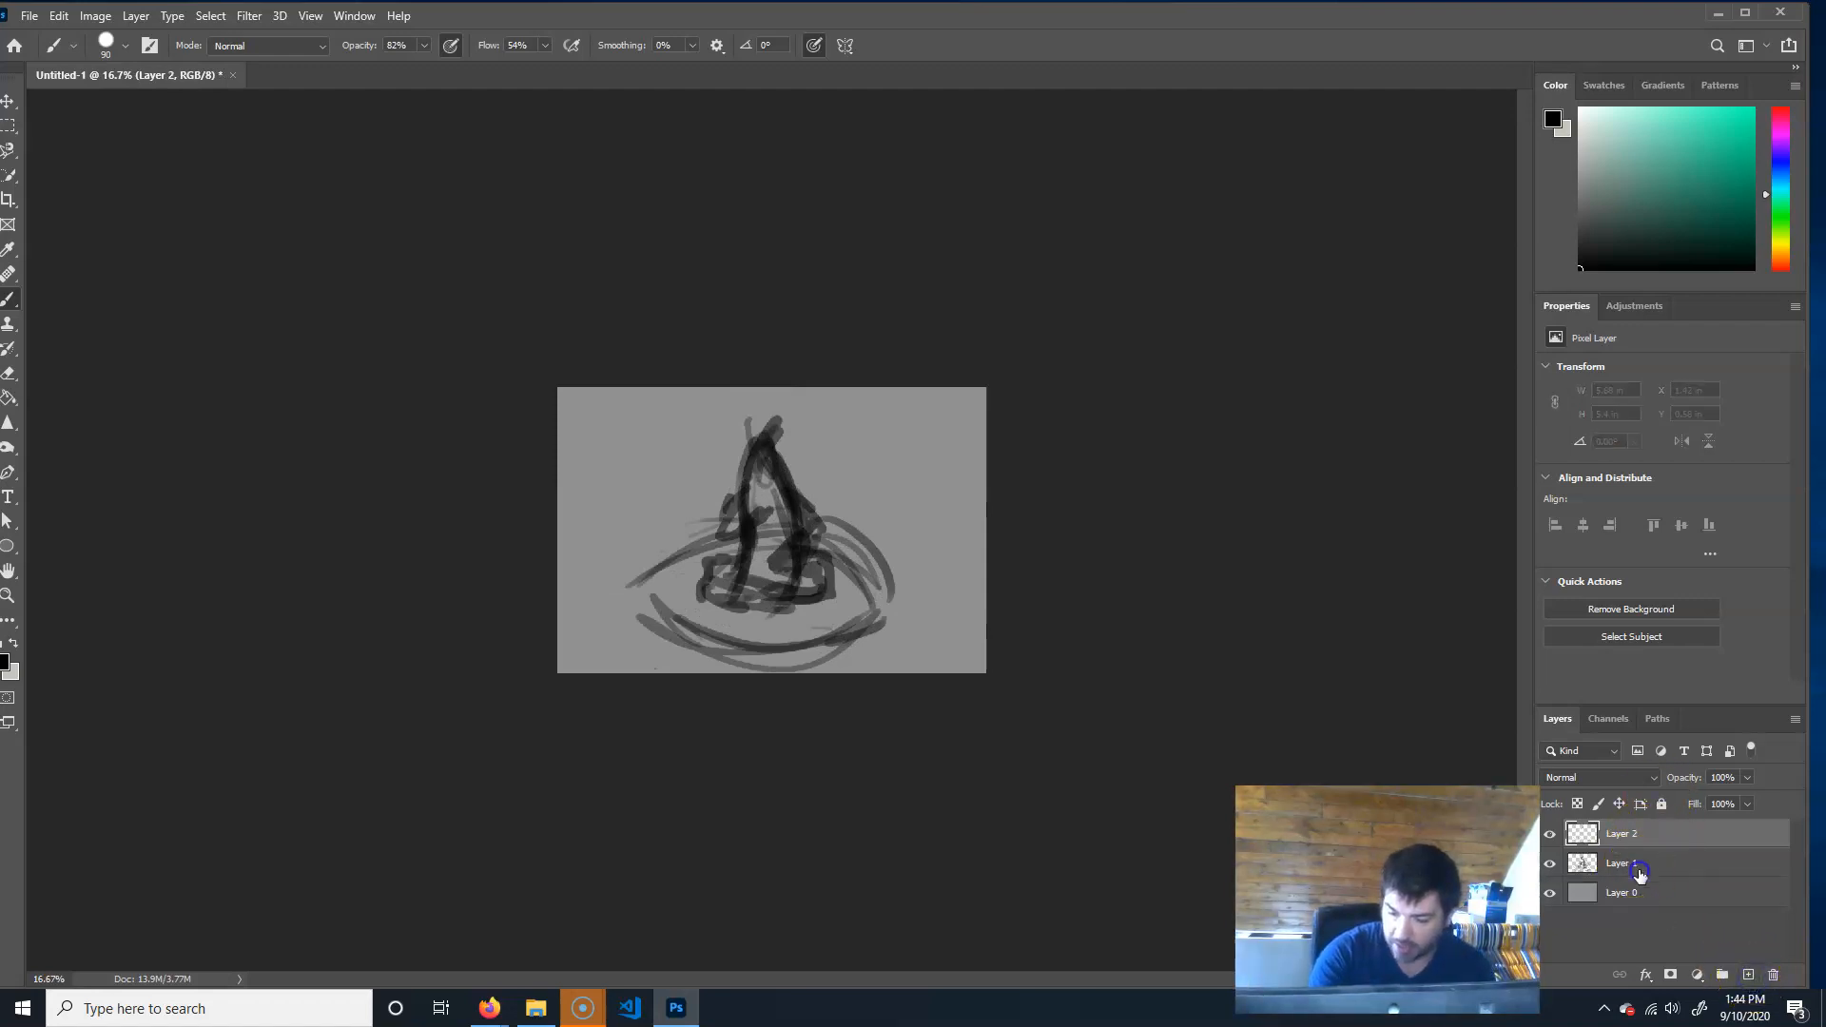
left_click(1638, 869)
left_click(1680, 802)
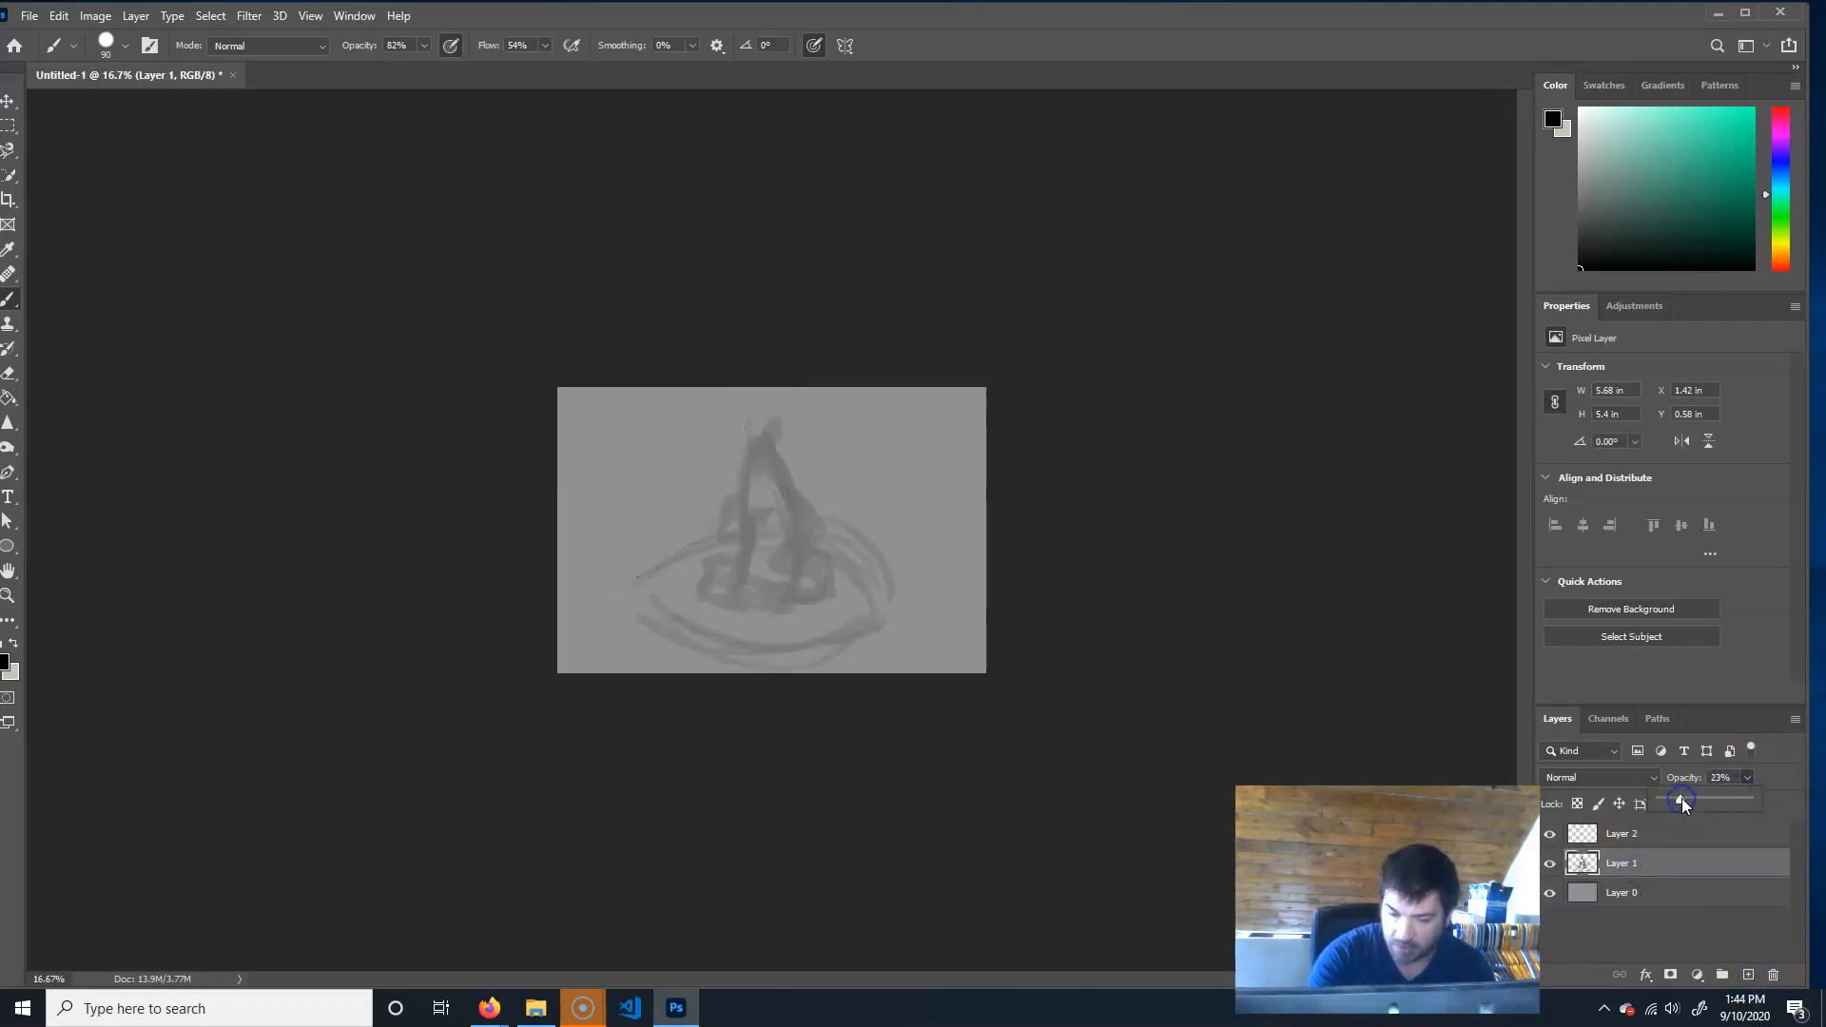
left_click(427, 13)
Reduce the brush size to 25, undo the stroke made on the faded sketch layer, and make Layer 2 active.
key("bracketleft")
key("bracketleft")
key("bracketleft")
key("bracketleft")
key("bracketleft")
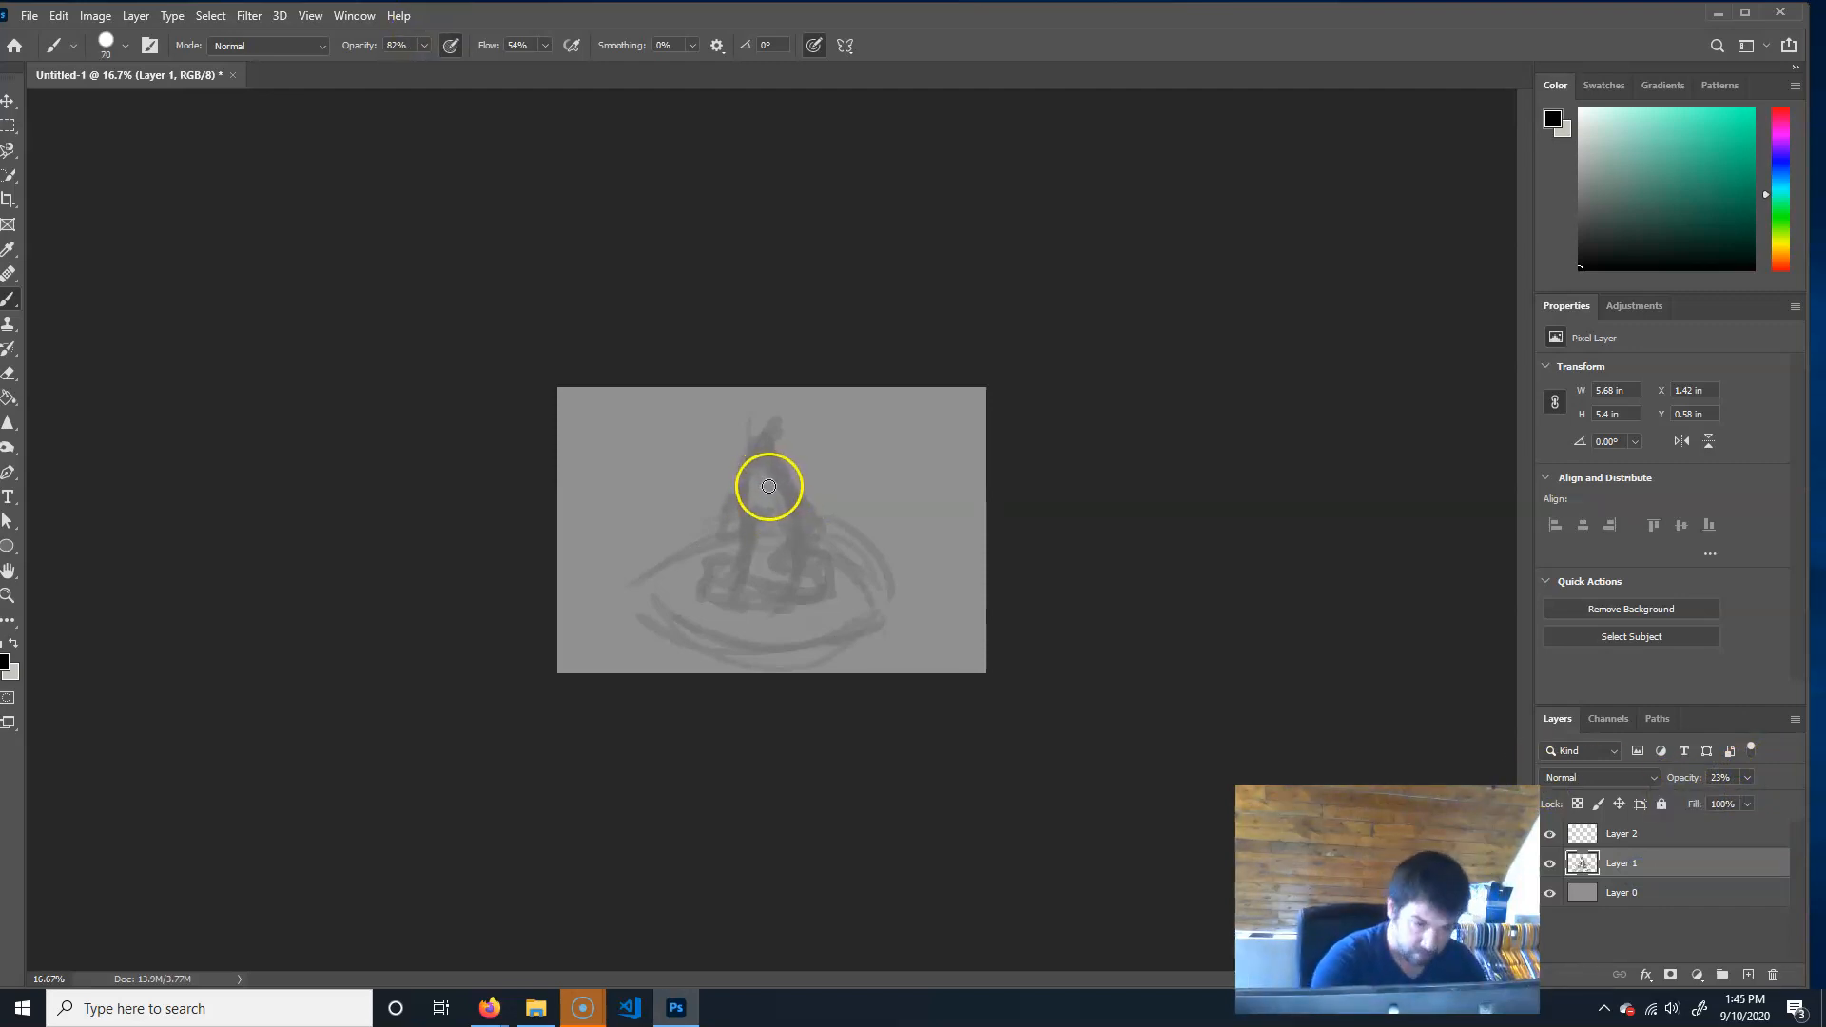
key("bracketleft")
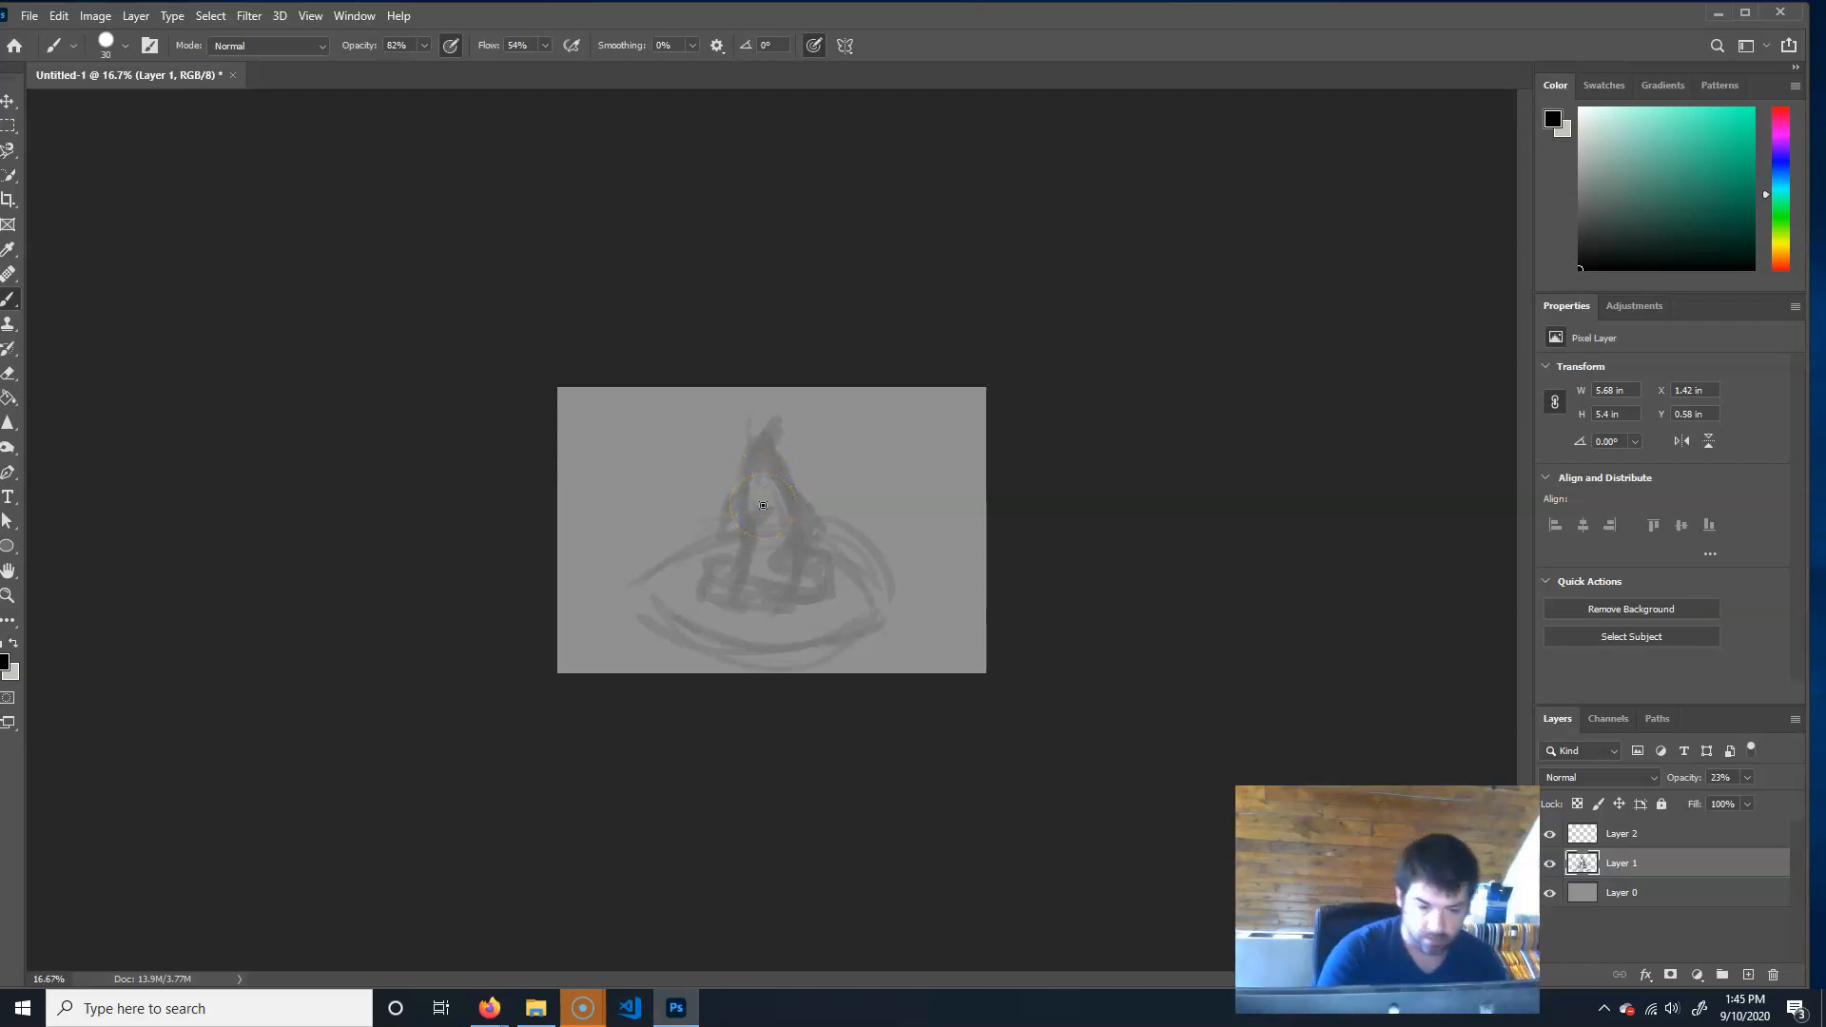
mouse_move(765, 466)
left_mouse_down()
mouse_move(758, 428)
mouse_move(794, 412)
mouse_move(761, 425)
mouse_move(807, 448)
mouse_move(788, 436)
left_mouse_up()
left_click(1636, 838)
key("ctrl+z")
key("[")
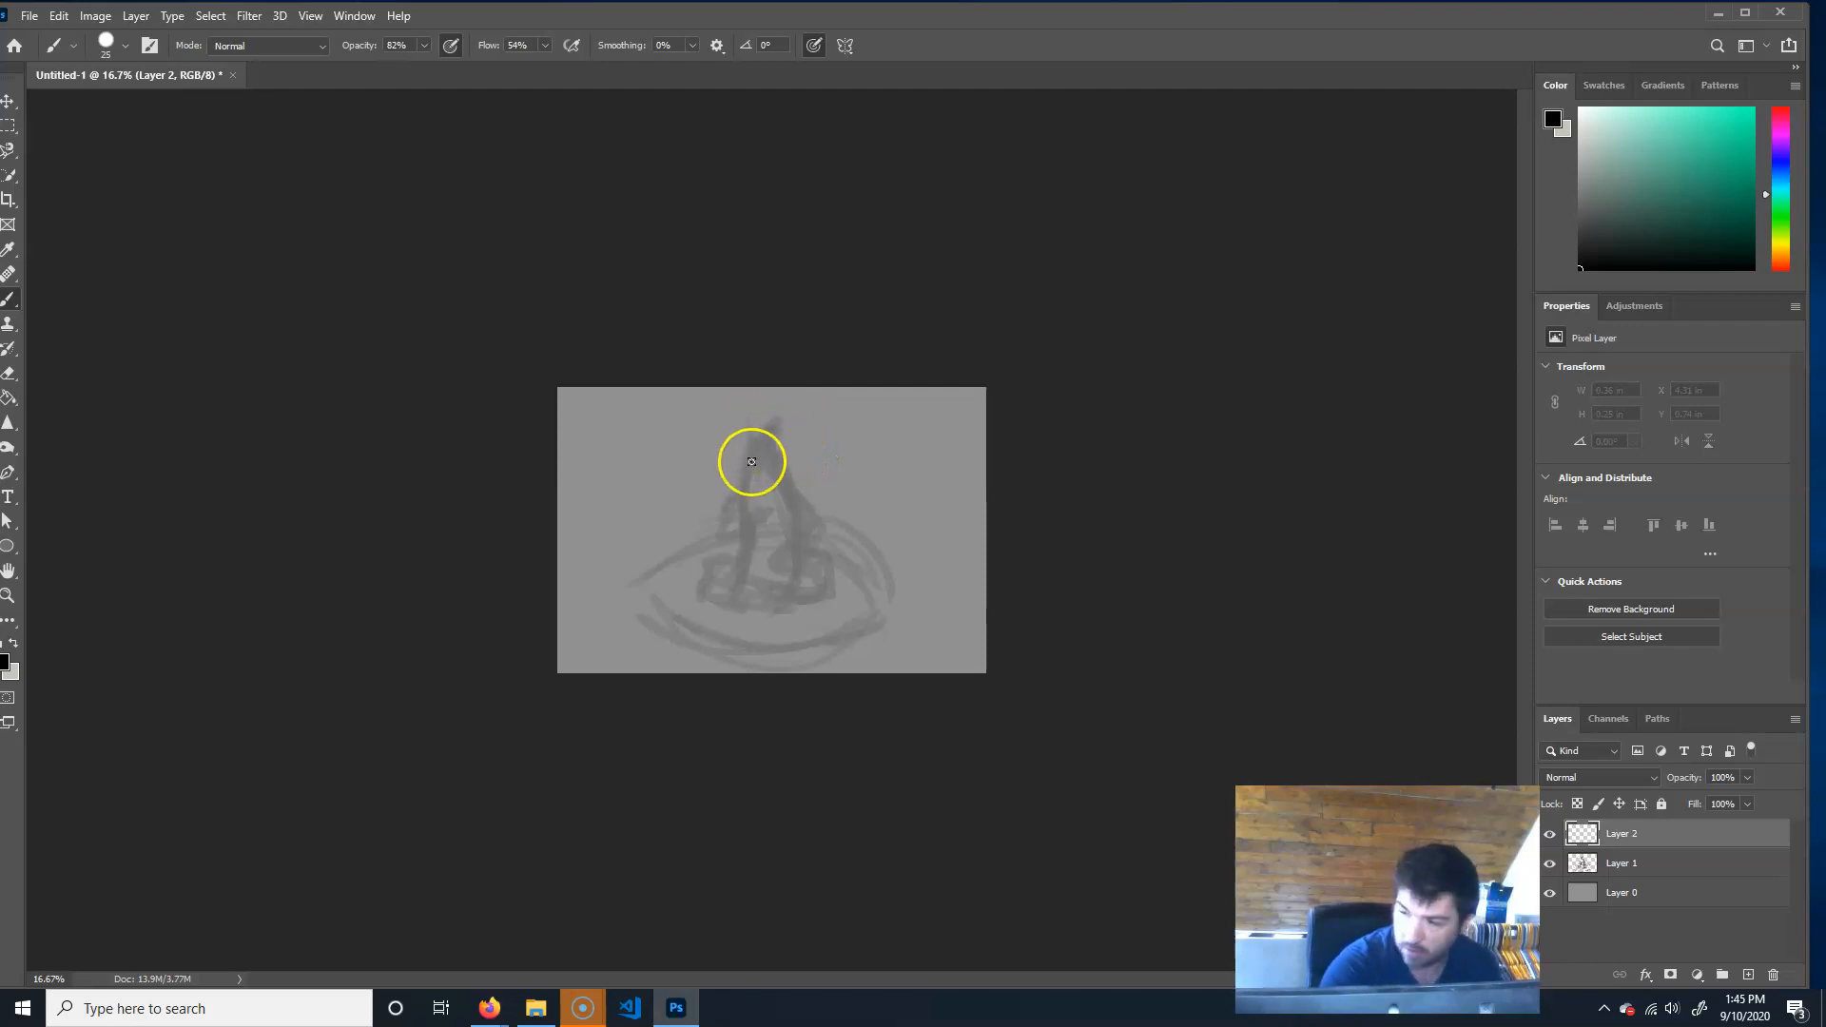
Draw the refined cone outline with its curved sides and flared square base on Layer 2, about 3.6 x 4.75 in.
mouse_move(762, 424)
left_mouse_down()
mouse_move(782, 485)
mouse_move(777, 431)
mouse_move(752, 473)
mouse_move(759, 429)
mouse_move(799, 503)
mouse_move(748, 486)
mouse_move(753, 580)
mouse_move(746, 512)
mouse_move(735, 579)
mouse_move(791, 469)
mouse_move(781, 450)
mouse_move(814, 591)
left_mouse_up()
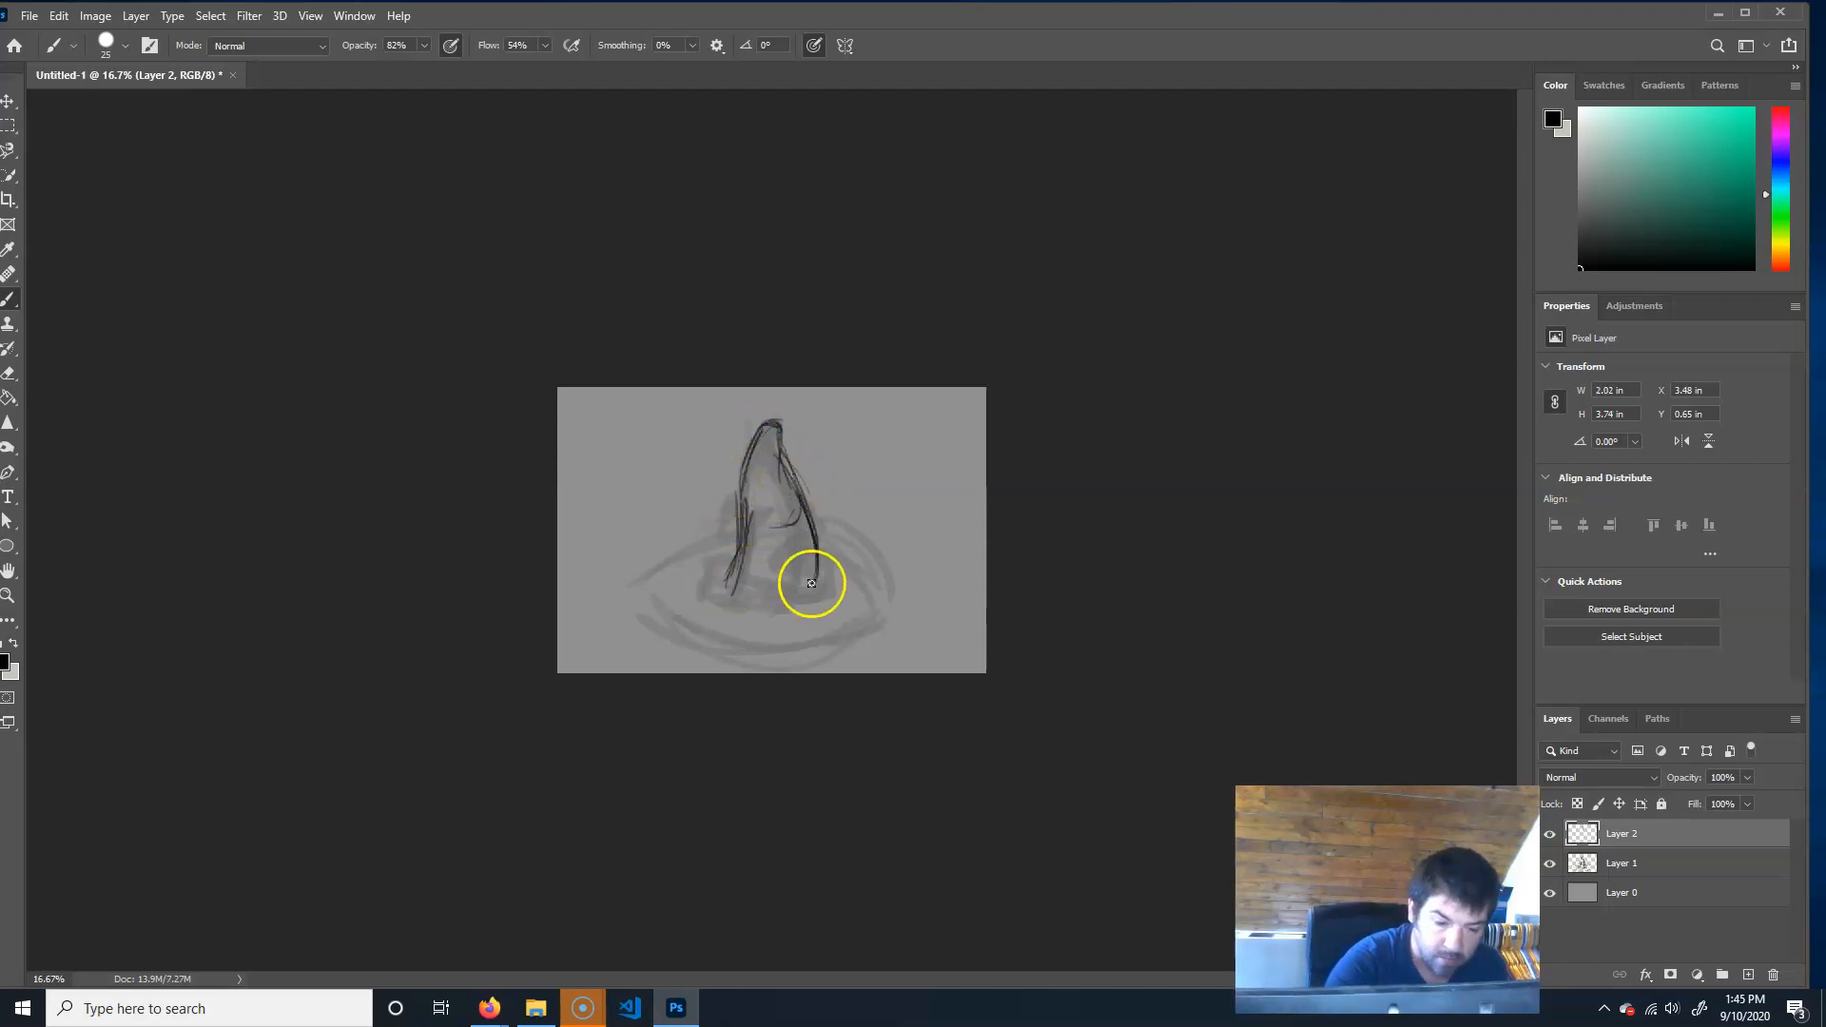
mouse_move(781, 439)
left_mouse_down()
mouse_move(718, 577)
mouse_move(805, 586)
mouse_move(787, 608)
mouse_move(826, 587)
mouse_move(815, 560)
mouse_move(749, 535)
mouse_move(822, 561)
mouse_move(777, 599)
mouse_move(735, 556)
mouse_move(711, 559)
mouse_move(721, 612)
mouse_move(701, 608)
mouse_move(801, 598)
mouse_move(773, 620)
mouse_move(698, 604)
mouse_move(852, 638)
mouse_move(830, 608)
left_mouse_up()
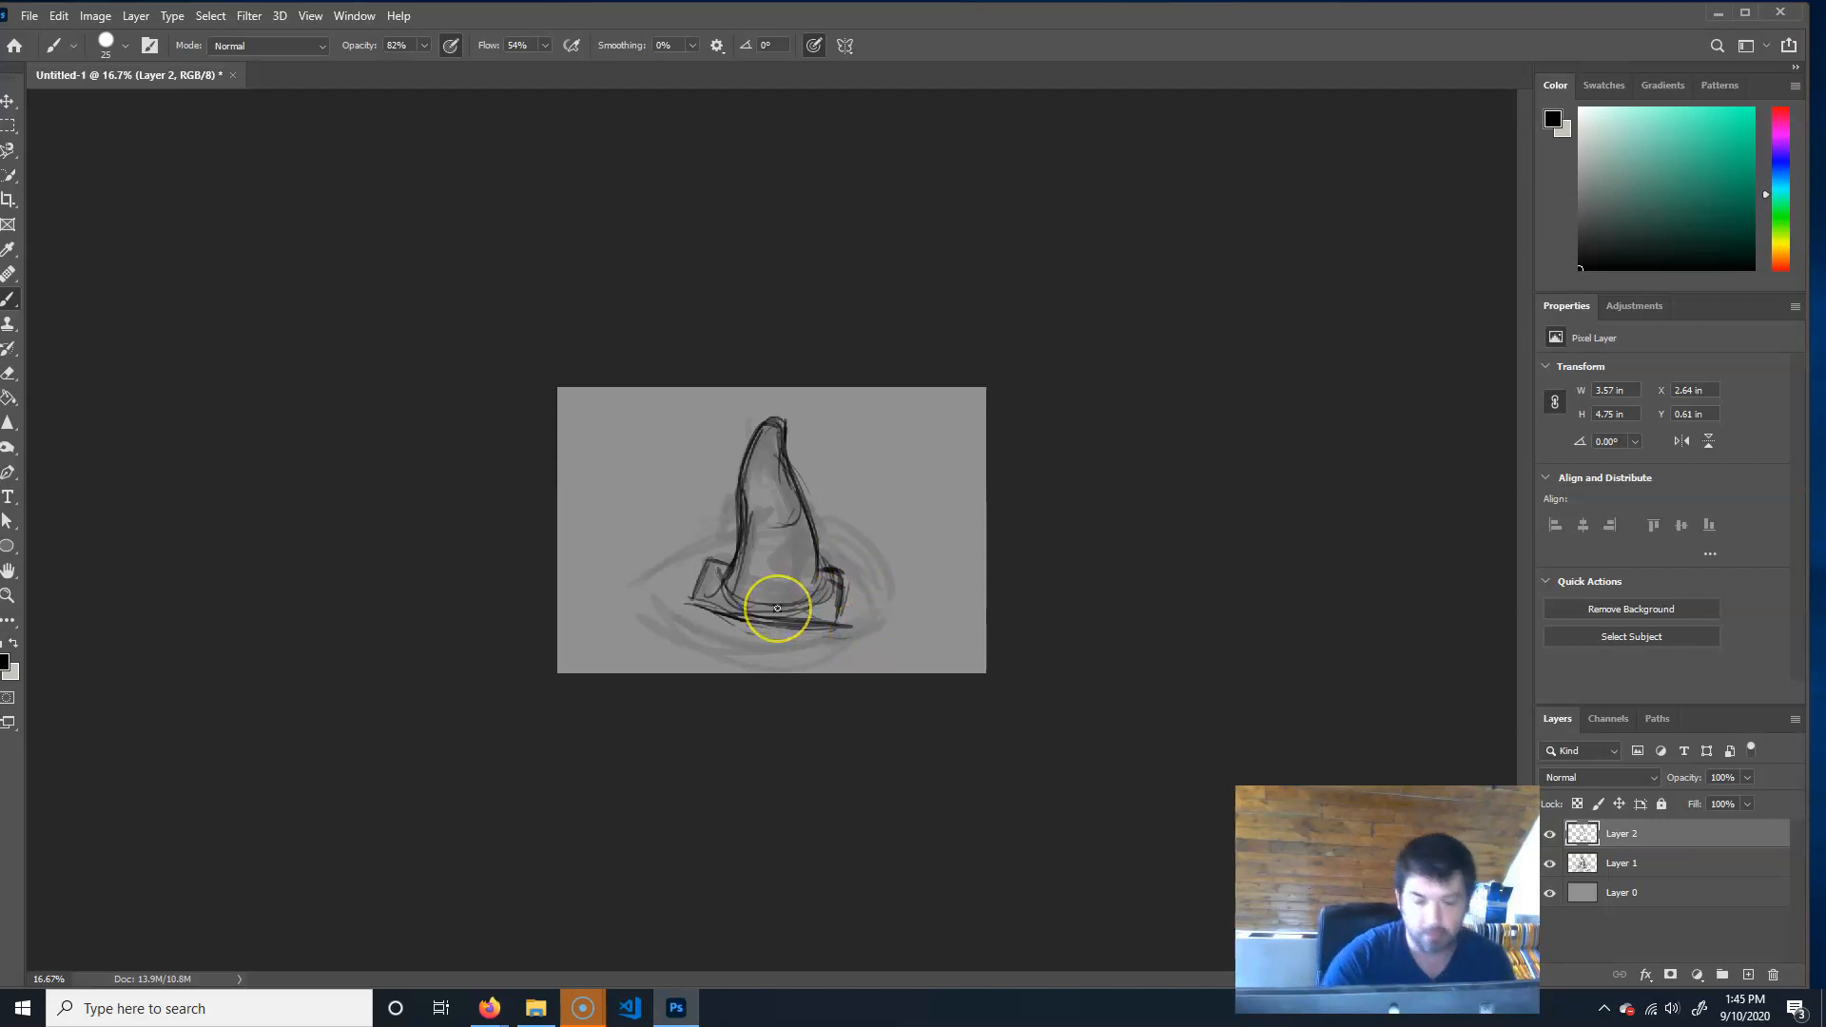
mouse_move(776, 607)
left_mouse_down()
mouse_move(820, 576)
mouse_move(839, 597)
mouse_move(833, 628)
mouse_move(815, 585)
mouse_move(682, 606)
mouse_move(803, 634)
mouse_move(692, 611)
mouse_move(815, 621)
left_mouse_up()
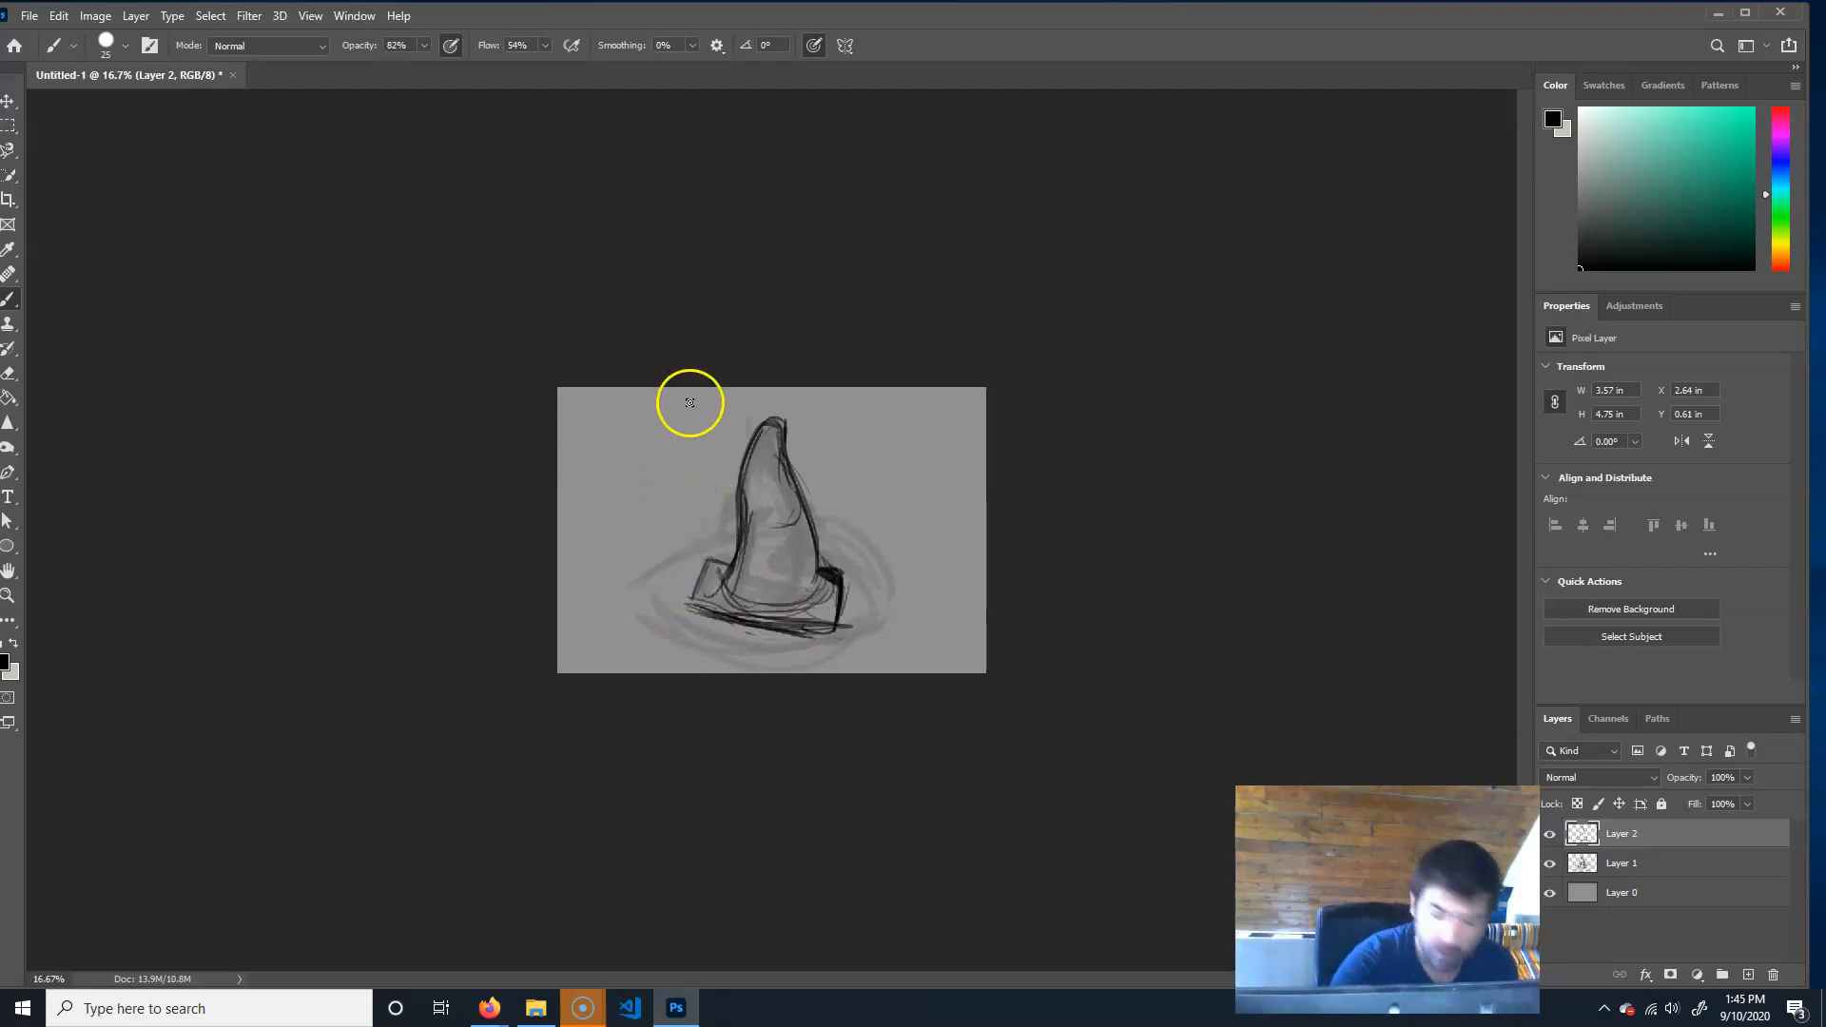
Sketch two bent arms, a simple face and a flat banded tip onto the cone on Layer 2.
mouse_move(740, 485)
left_mouse_down()
mouse_move(730, 505)
mouse_move(750, 513)
mouse_move(742, 481)
mouse_move(709, 542)
mouse_move(714, 512)
mouse_move(714, 532)
mouse_move(781, 508)
left_mouse_up()
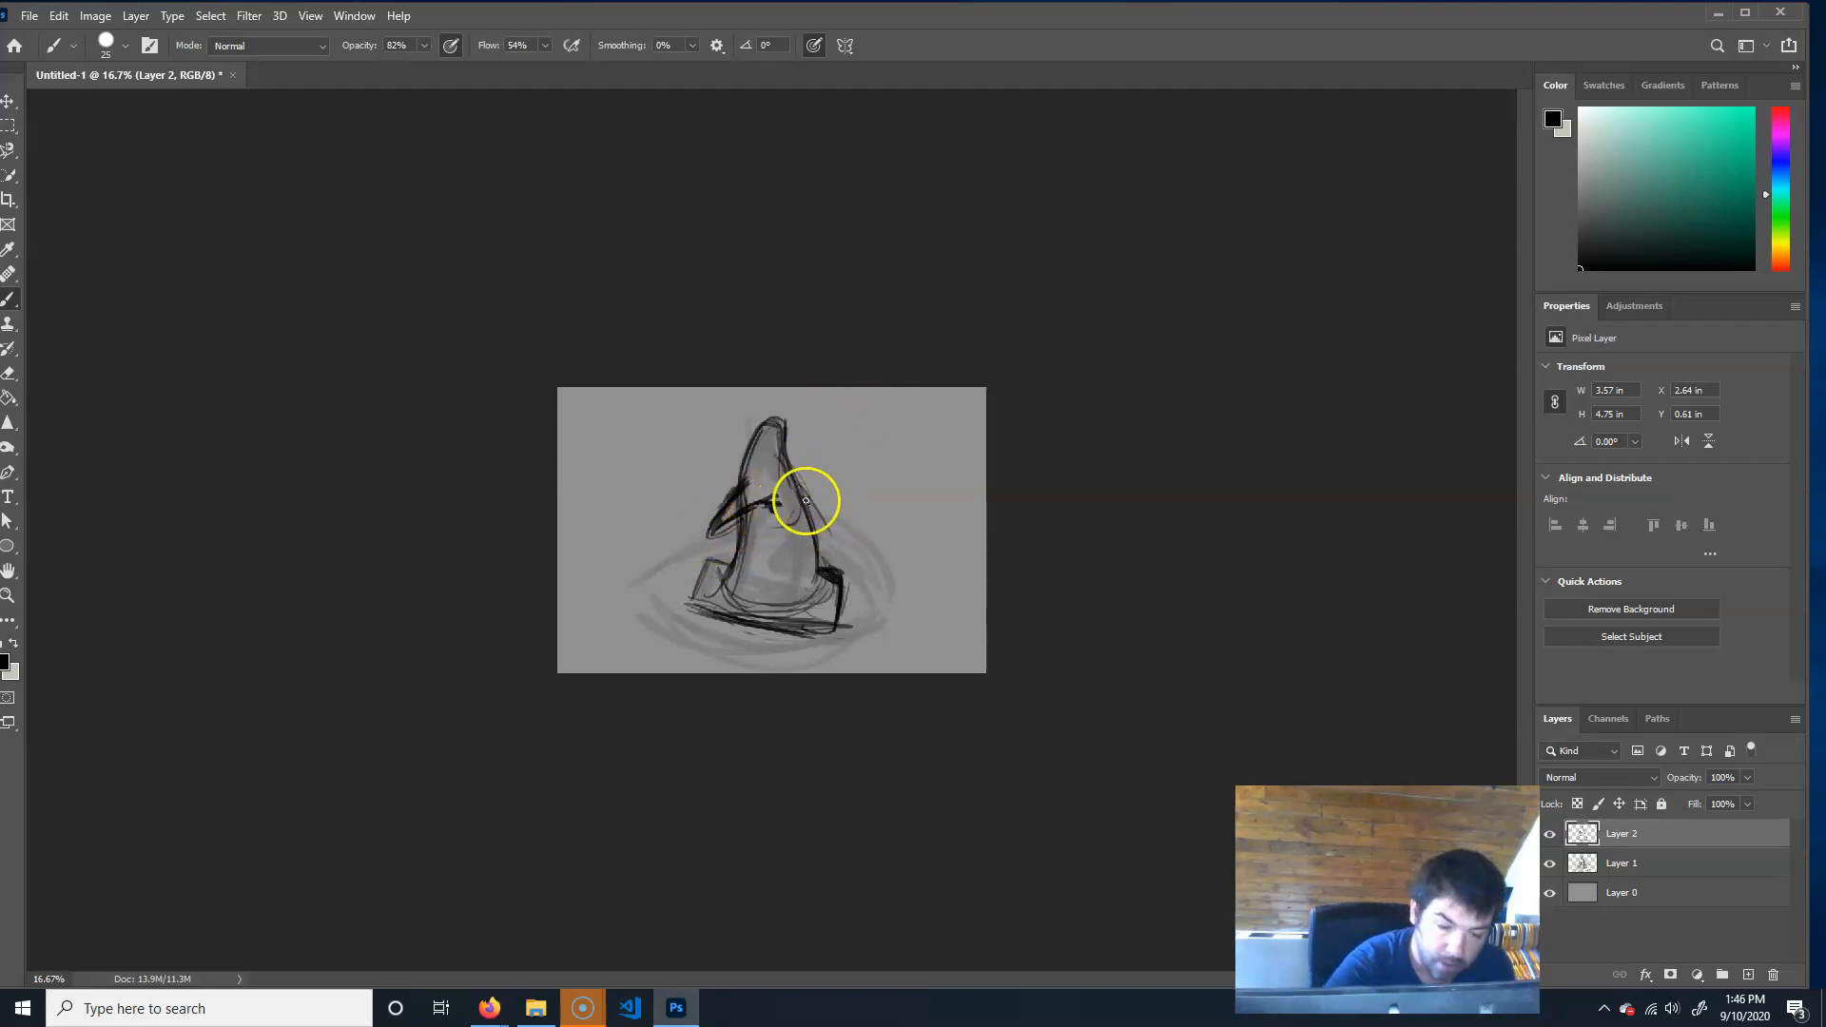
mouse_move(797, 479)
left_mouse_down()
mouse_move(828, 548)
mouse_move(812, 467)
mouse_move(819, 533)
mouse_move(785, 566)
mouse_move(824, 535)
mouse_move(792, 561)
mouse_move(820, 510)
mouse_move(815, 551)
mouse_move(779, 576)
left_mouse_up()
mouse_move(776, 420)
left_mouse_down()
mouse_move(761, 440)
mouse_move(786, 420)
mouse_move(765, 416)
left_mouse_up()
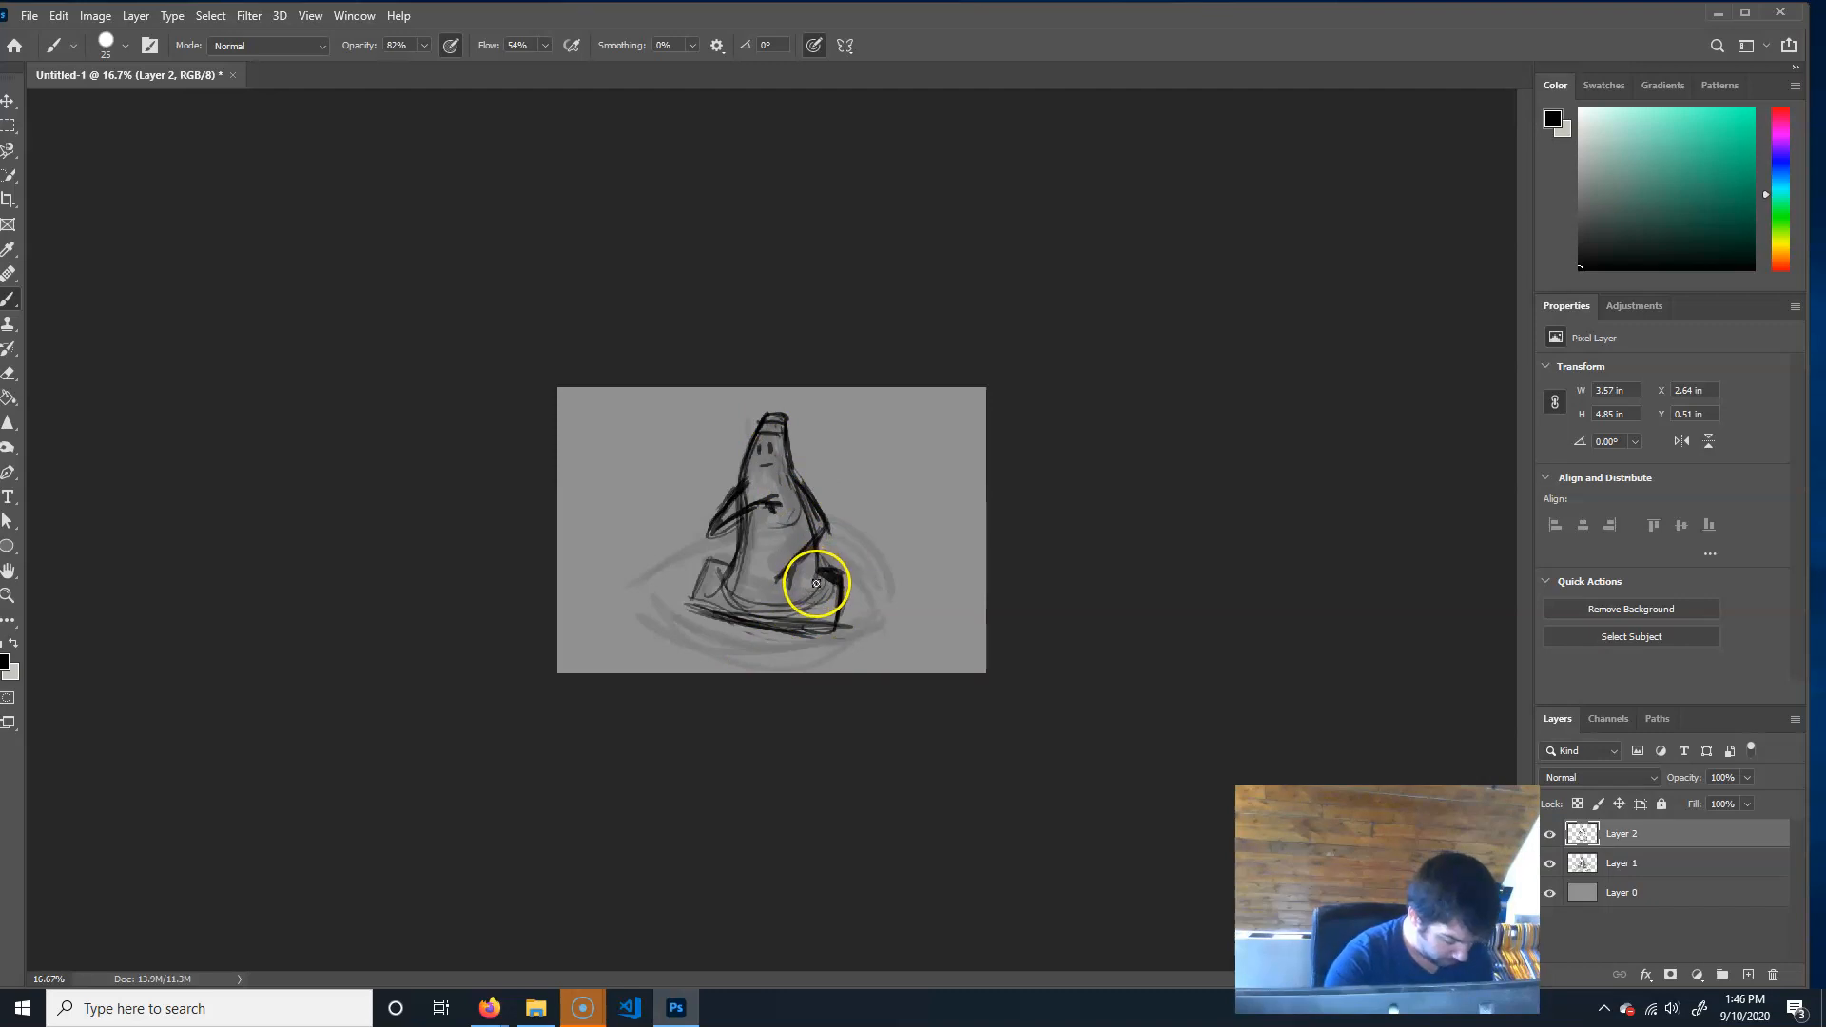
Select the cone's lower part and base, squash it to 73.17% height, shift it upward, and deselect.
key("m")
left_click_drag(913, 544, 630, 654)
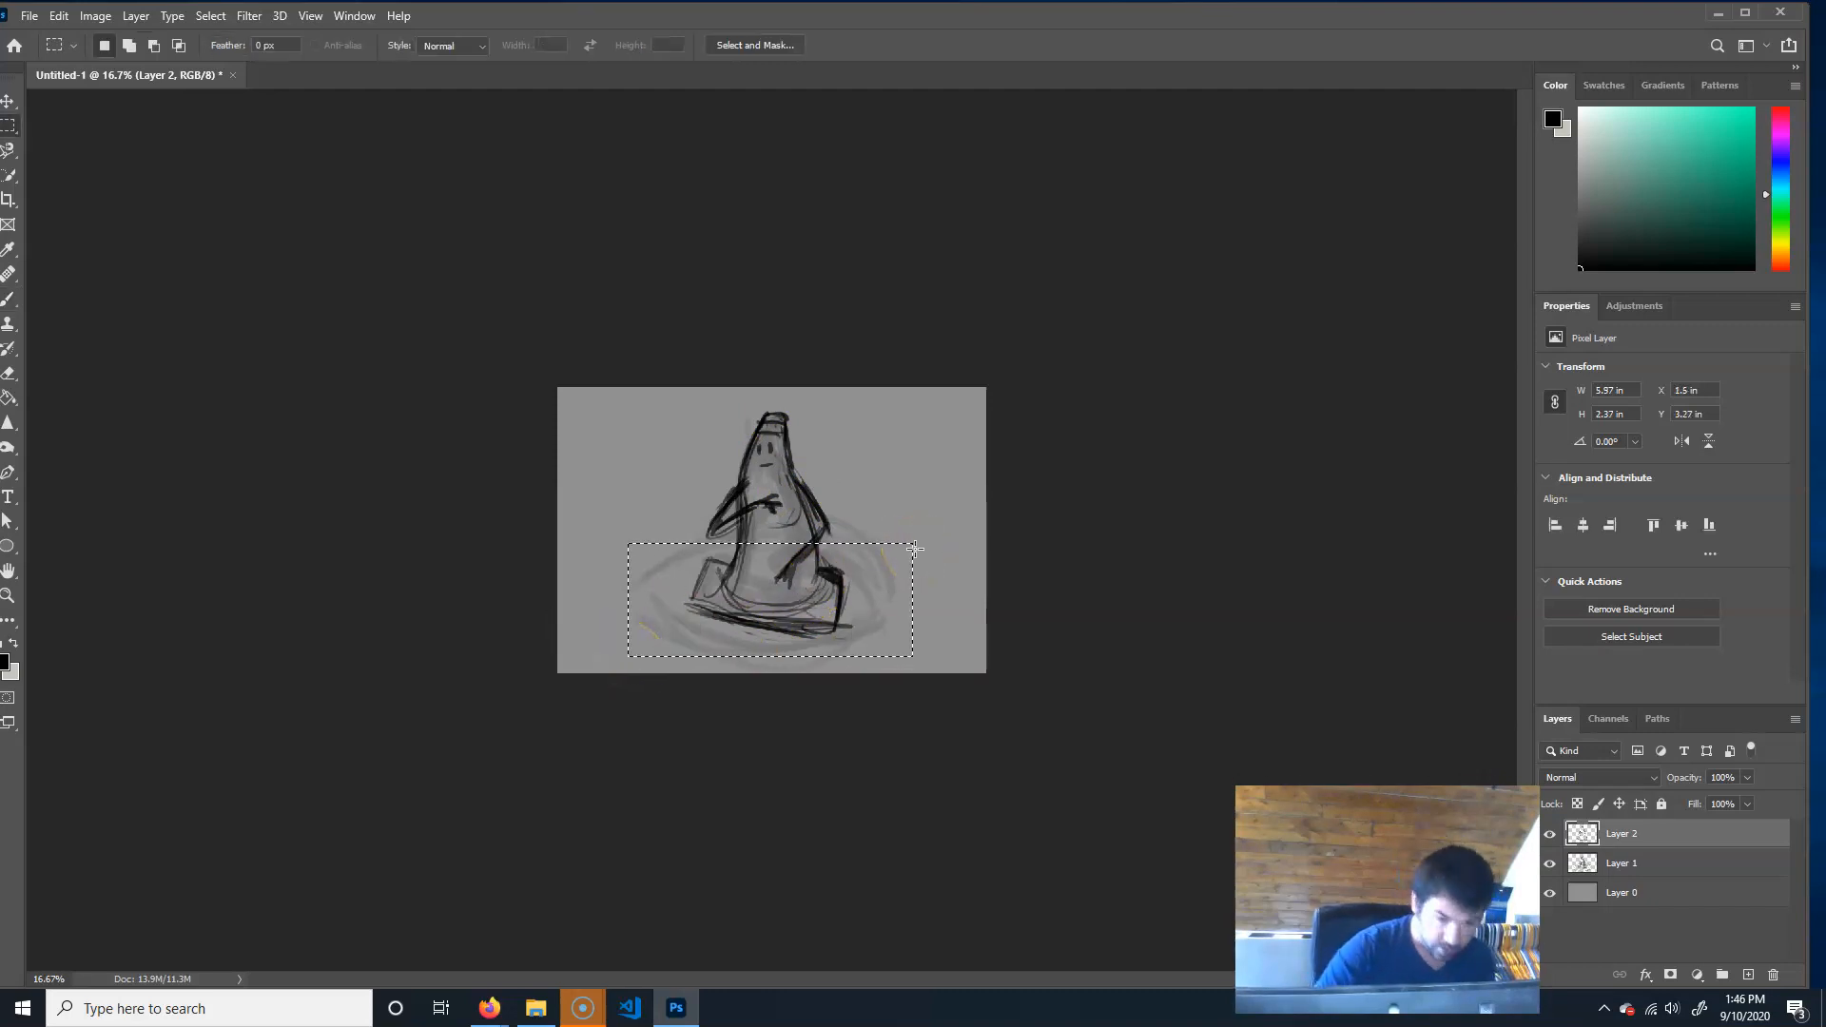
key("ctrl+t")
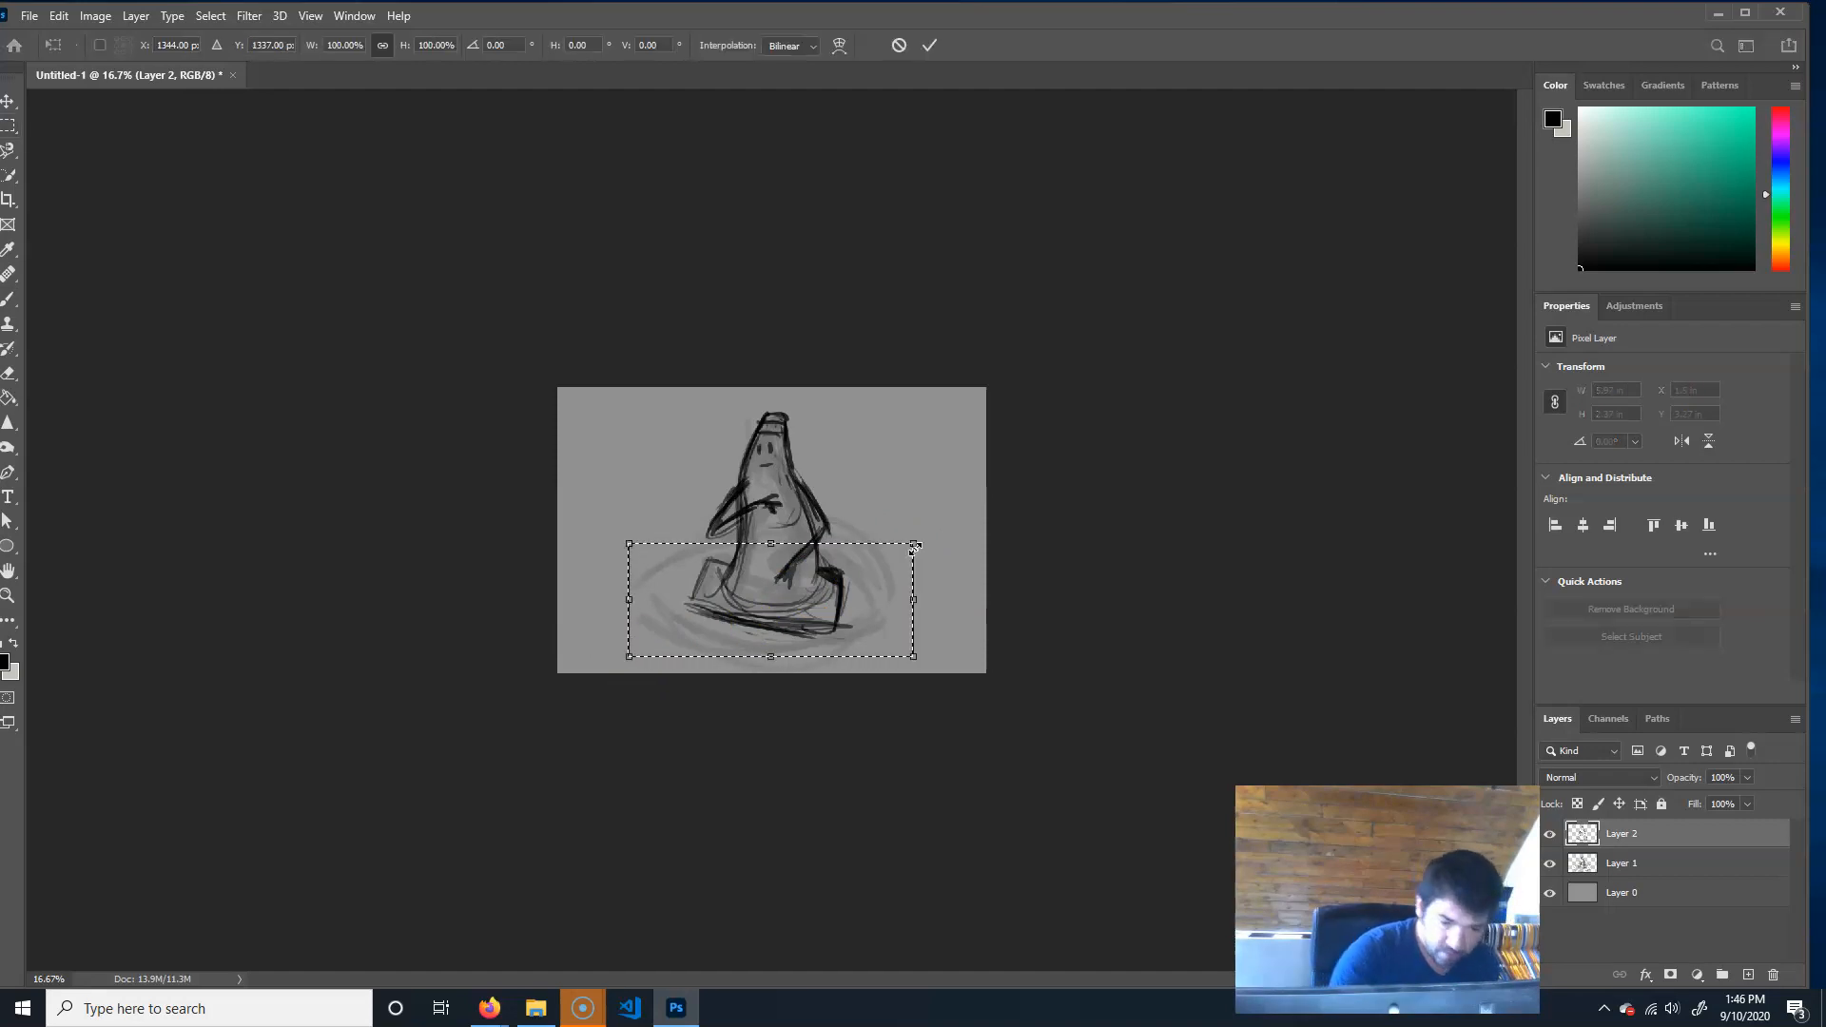
left_click_drag(773, 656, 772, 627)
key("ctrl+z")
key("Up")
key("Up")
key("Up")
key("Up")
key("Up")
key("Up")
key("Up")
key("Up")
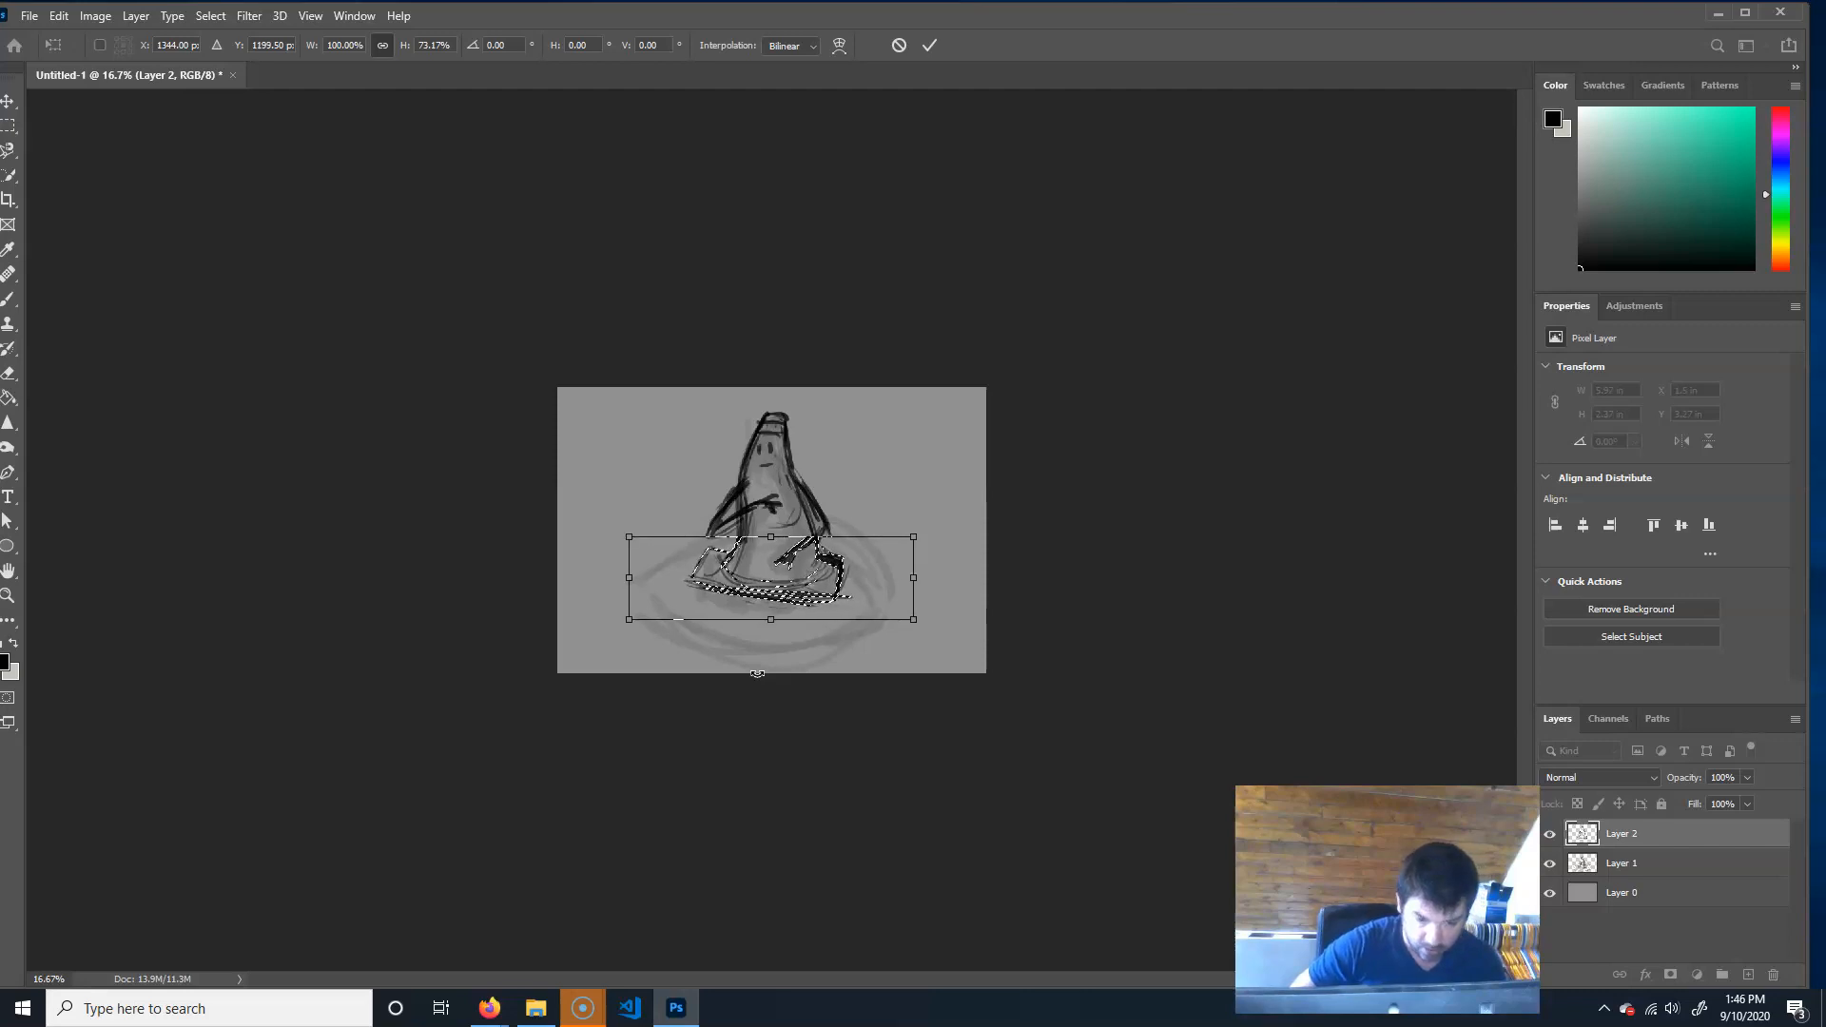
key("Return")
left_click(887, 491)
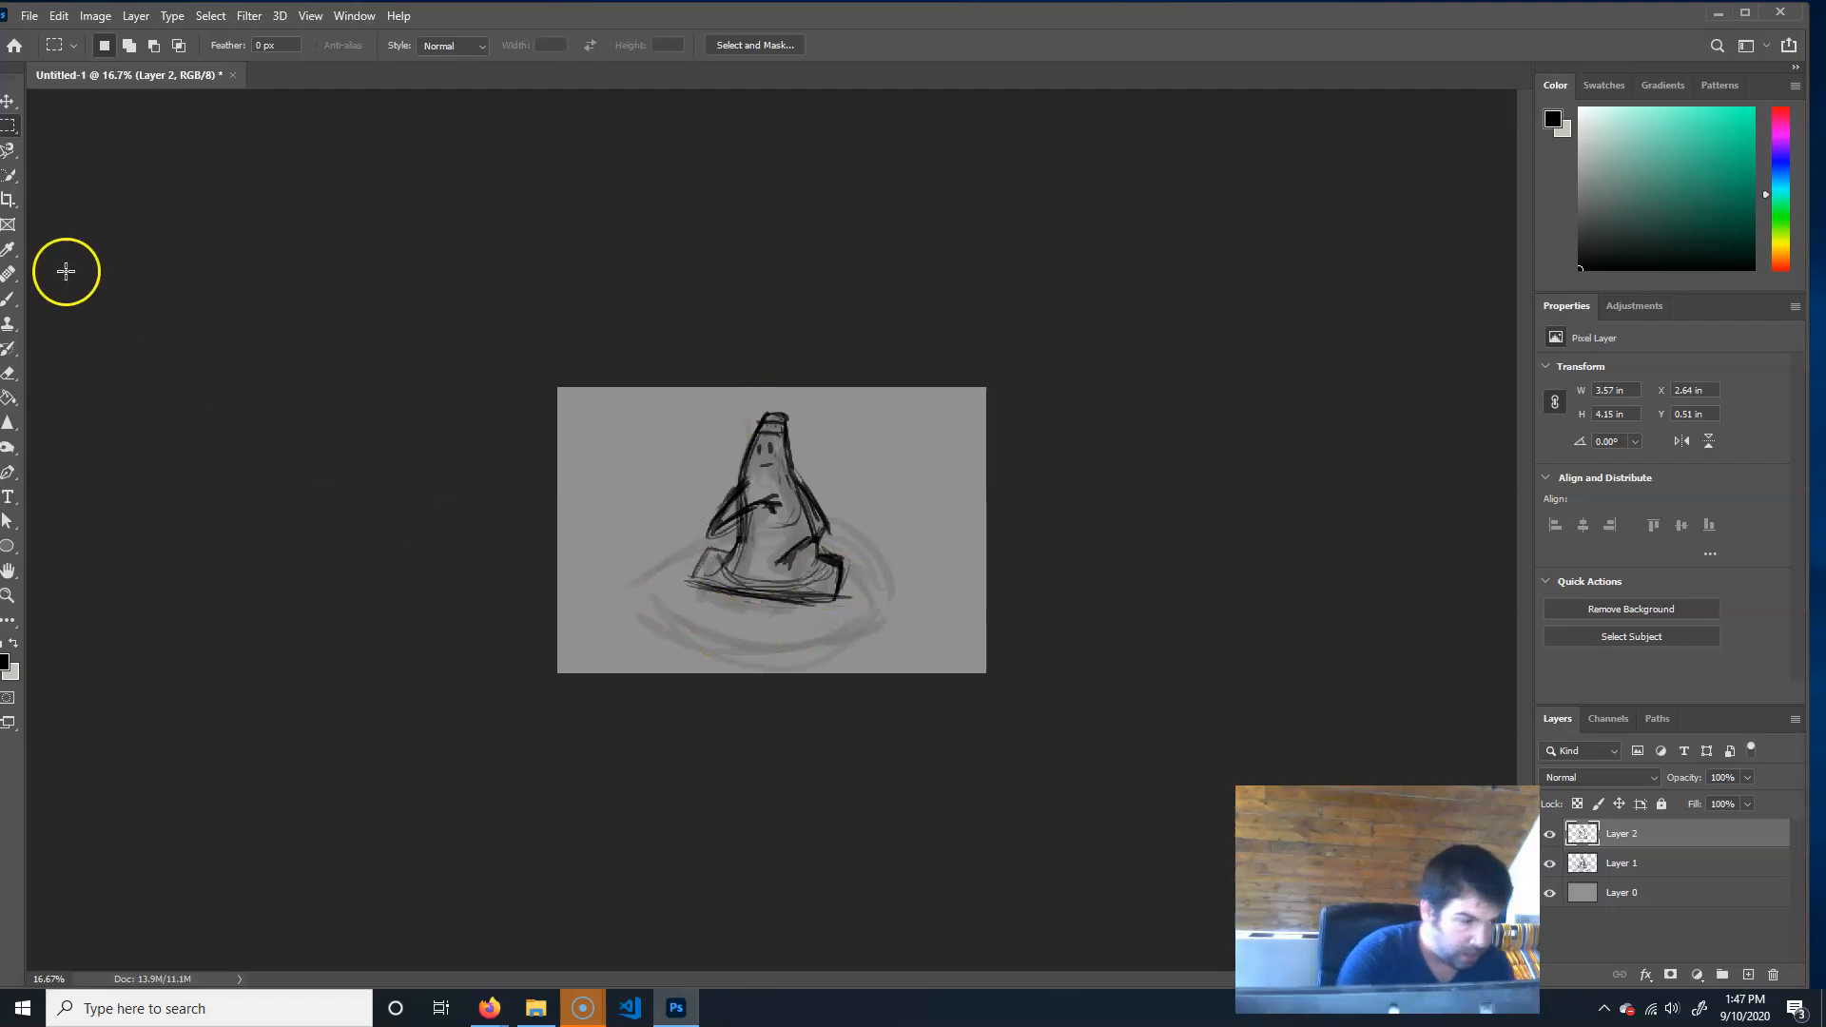
Brush two thin bent legs with feet below the cone's base, undoing the first leg and redrawing it.
left_click(9, 301)
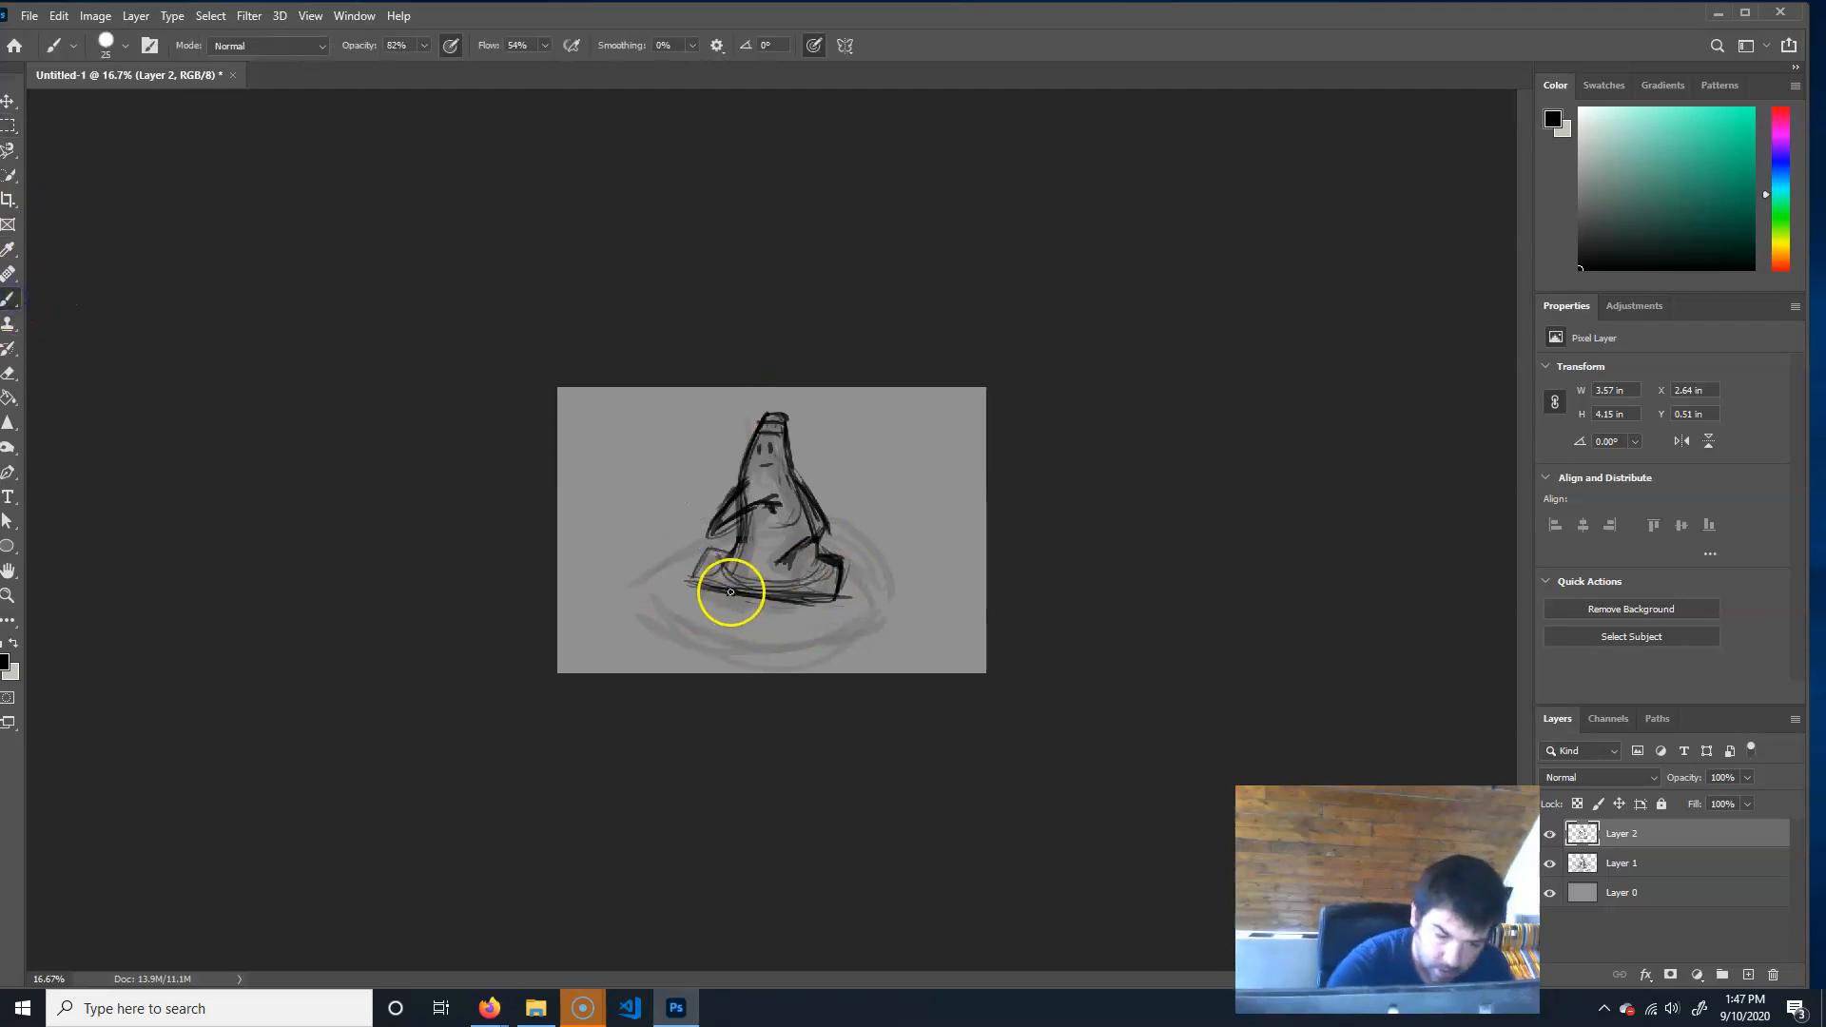
mouse_move(744, 611)
left_mouse_down()
mouse_move(738, 597)
mouse_move(751, 622)
mouse_move(729, 656)
mouse_move(766, 591)
mouse_move(754, 624)
mouse_move(770, 632)
left_mouse_up()
key("ctrl")
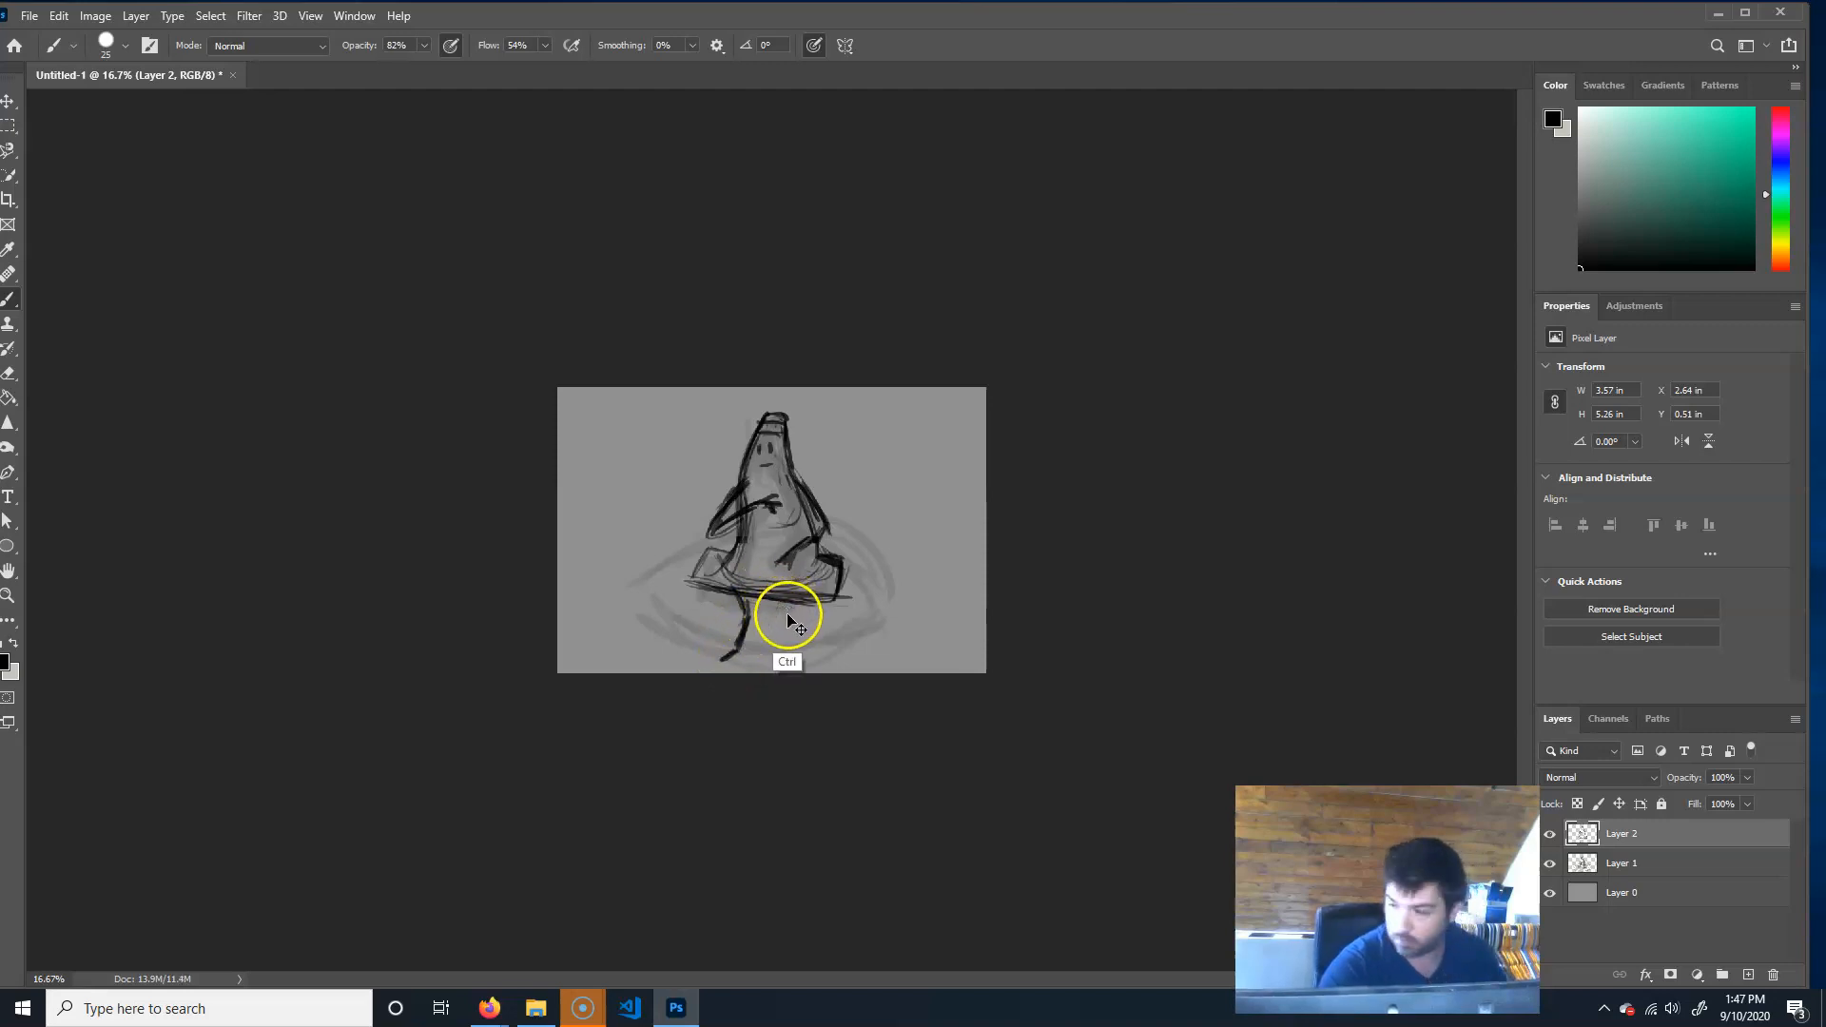
key("ctrl+z")
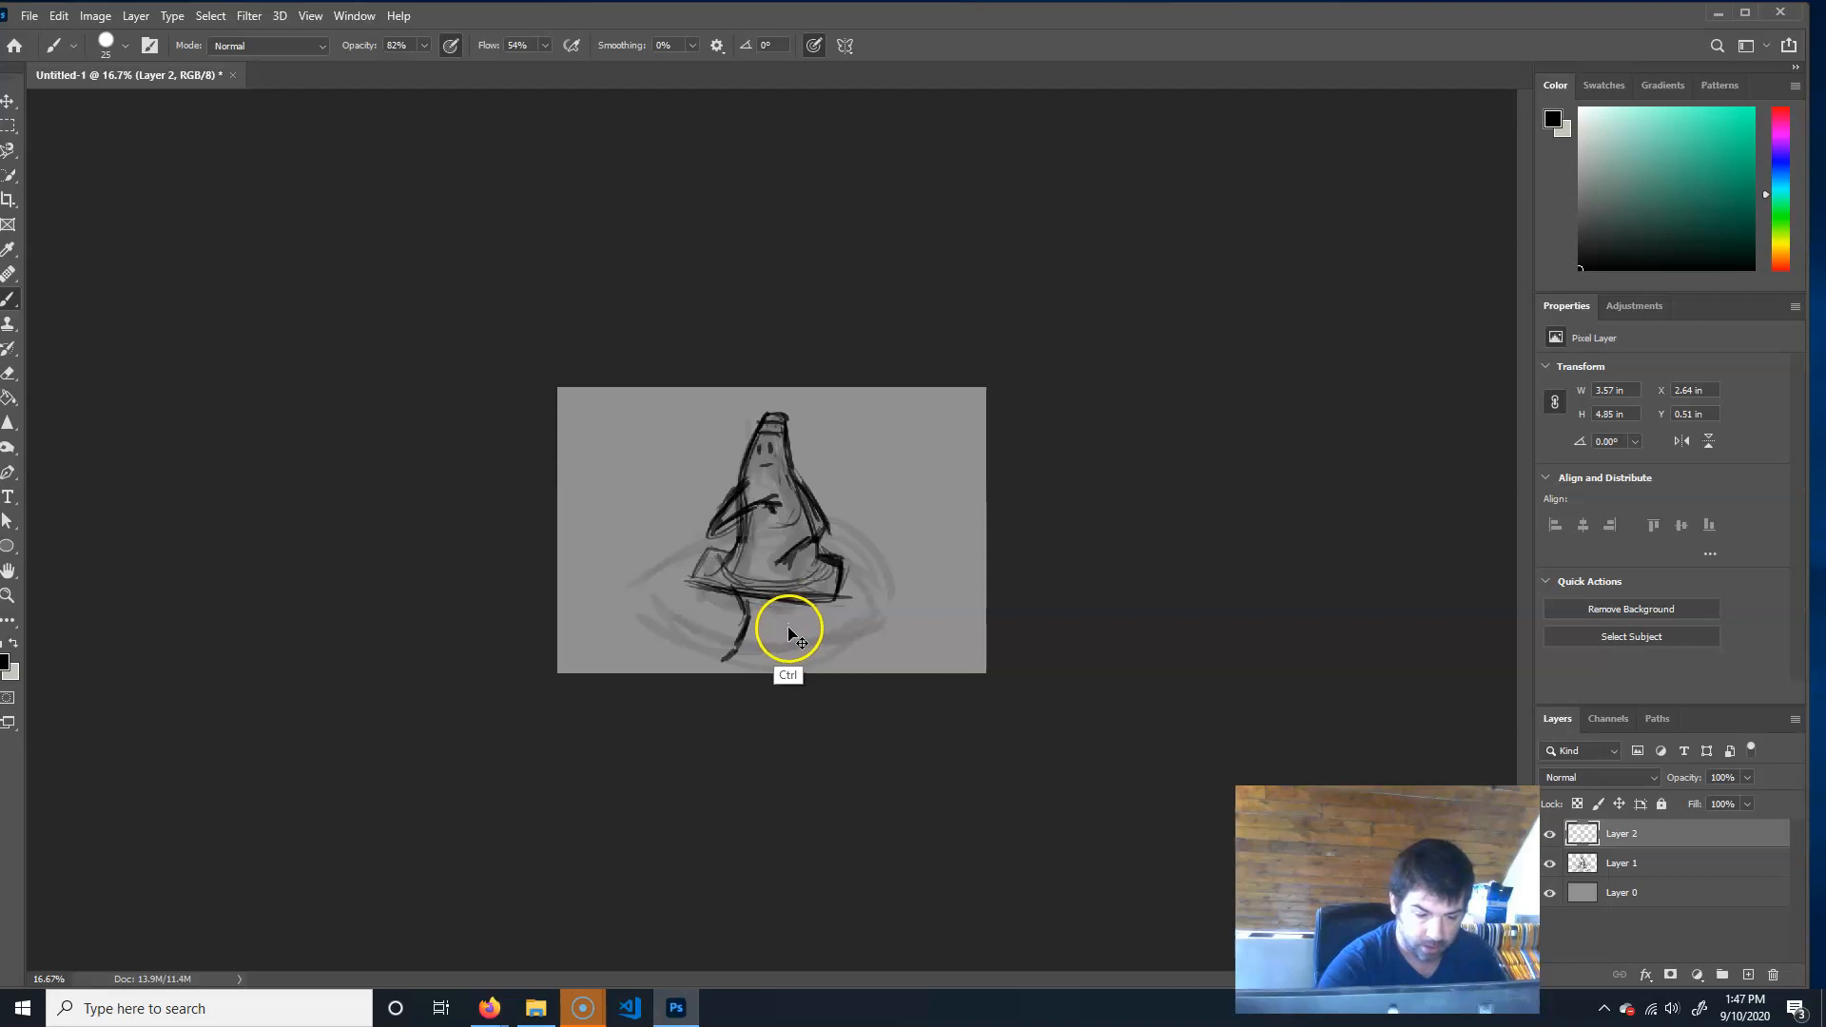
key("ctrl+z")
mouse_move(790, 632)
left_mouse_down()
mouse_move(738, 575)
mouse_move(766, 623)
mouse_move(743, 656)
mouse_move(798, 583)
mouse_move(767, 663)
mouse_move(750, 655)
left_mouse_up()
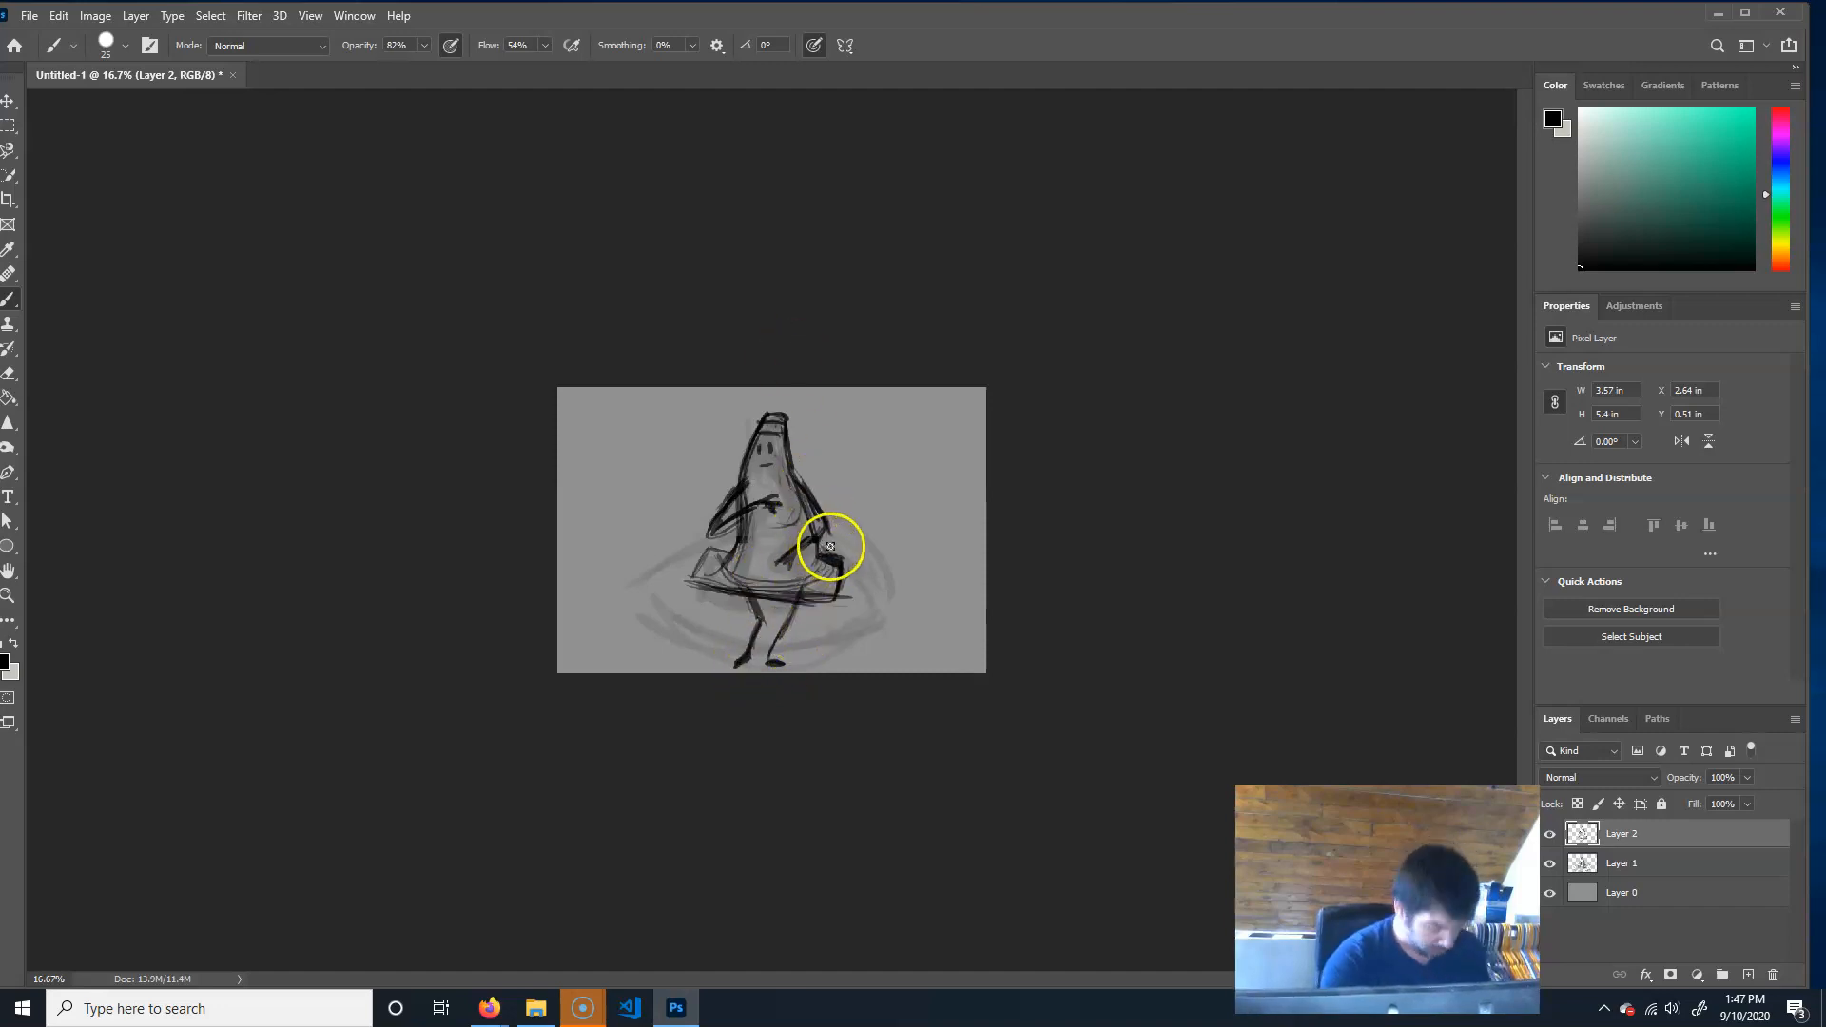
Transform the whole Layer 2 figure to 105.04% width and 91.85% height.
key("ctrl+t")
left_click_drag(770, 669, 768, 647)
left_click_drag(850, 531, 778, 551)
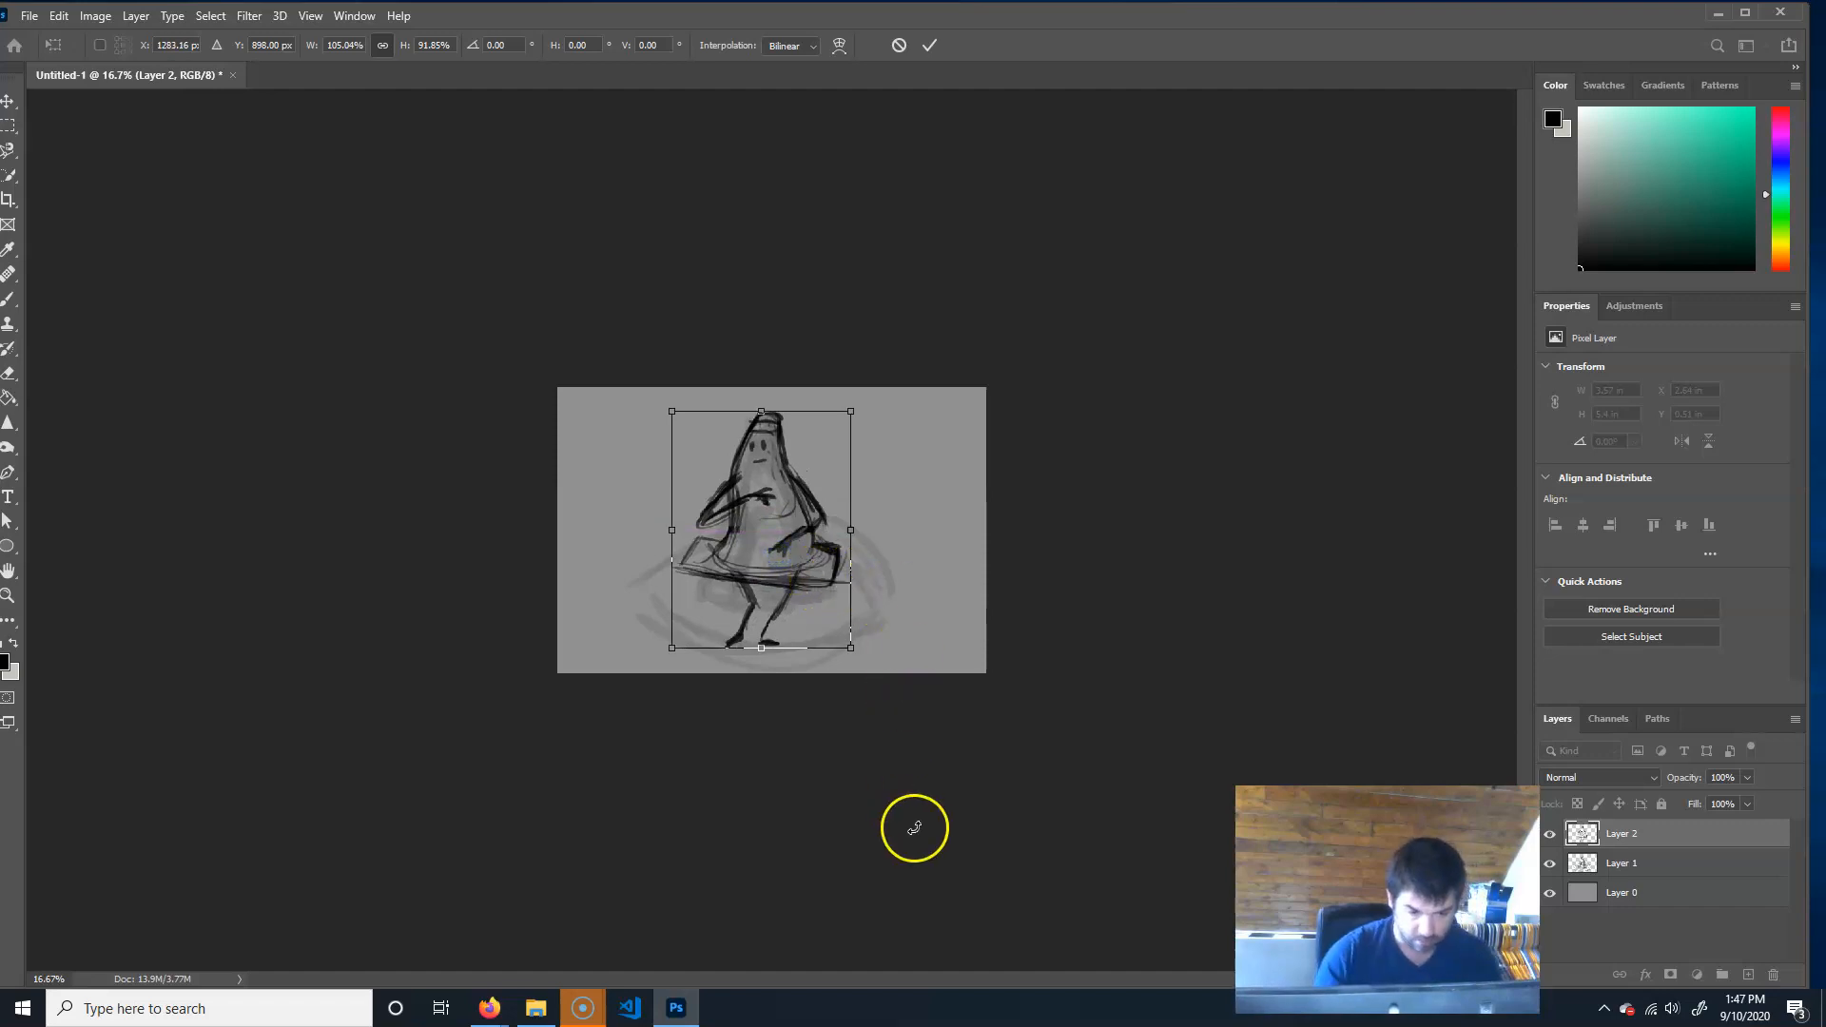
key("Return")
Brush a large elliptical ring around the cone's base and feet, about 6.3 in wide.
key("b")
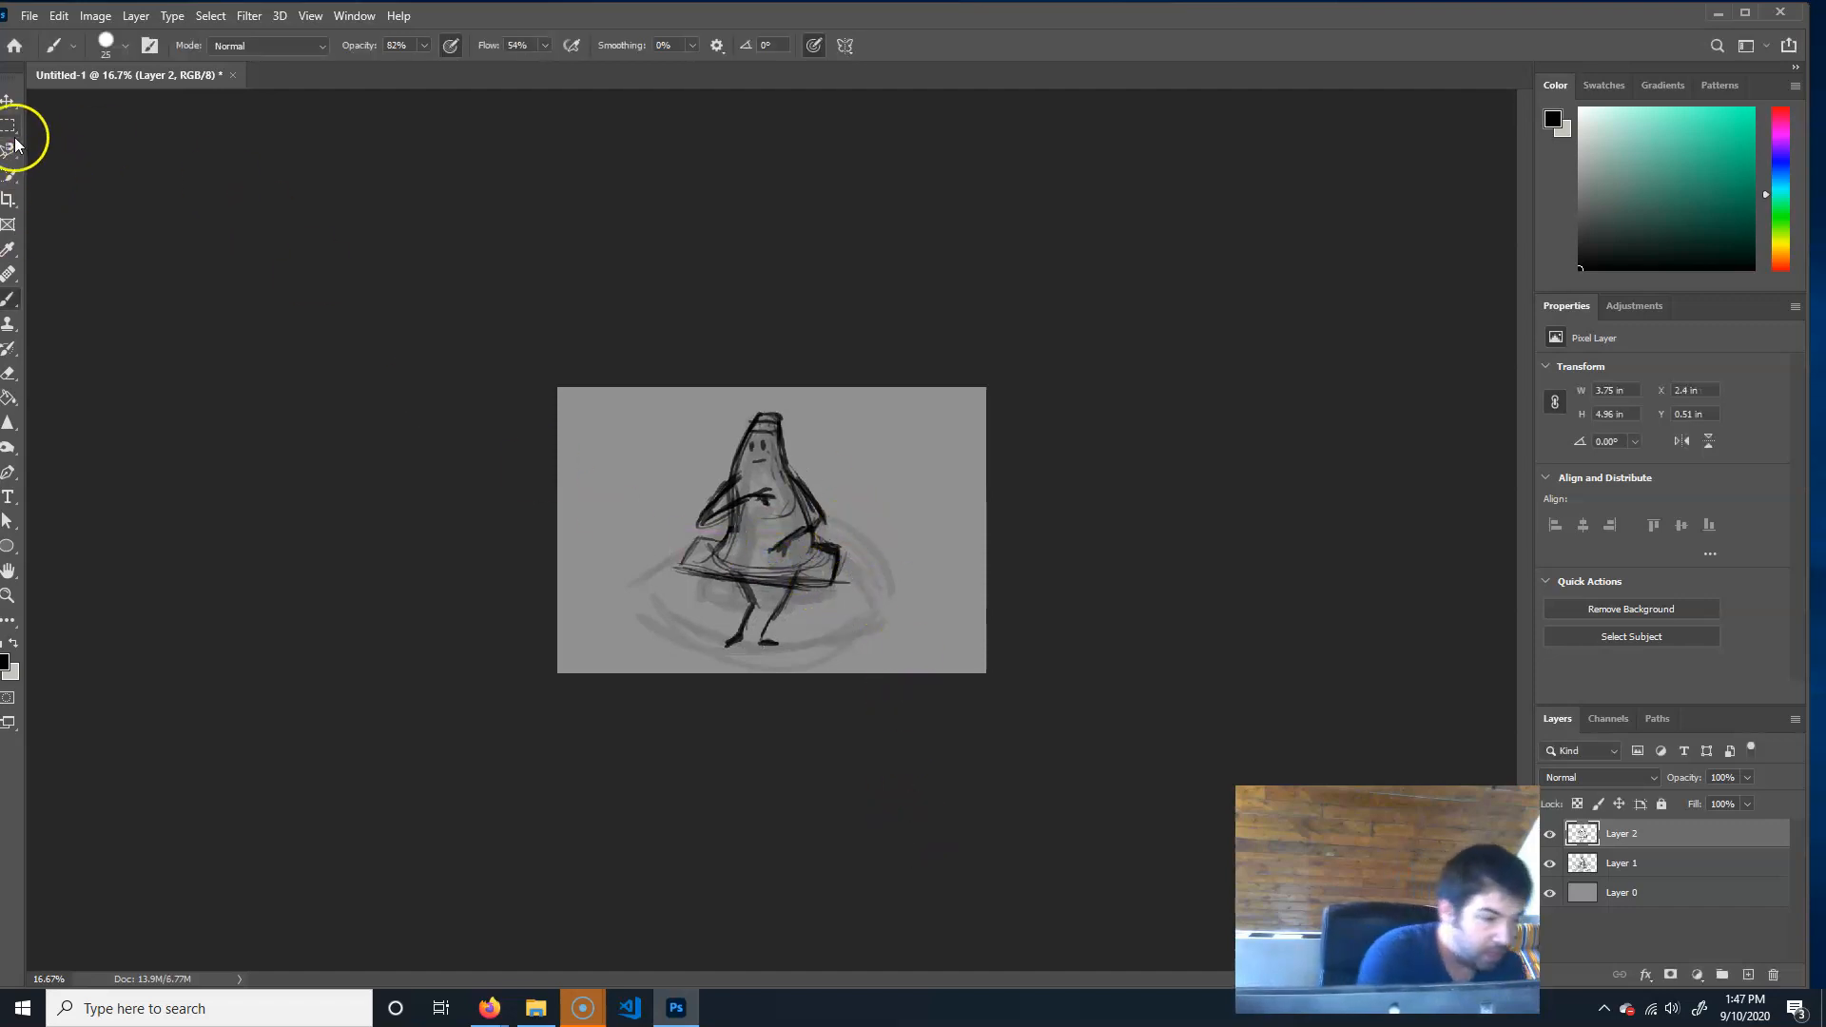
mouse_move(900, 561)
left_mouse_down()
mouse_move(734, 552)
mouse_move(854, 564)
mouse_move(656, 570)
mouse_move(745, 548)
mouse_move(868, 566)
mouse_move(773, 554)
mouse_move(611, 601)
mouse_move(820, 572)
mouse_move(681, 561)
mouse_move(719, 560)
mouse_move(624, 596)
mouse_move(680, 640)
mouse_move(652, 634)
mouse_move(863, 585)
mouse_move(814, 557)
mouse_move(867, 571)
mouse_move(838, 644)
mouse_move(715, 650)
mouse_move(809, 647)
mouse_move(742, 662)
mouse_move(655, 646)
mouse_move(818, 660)
left_mouse_up()
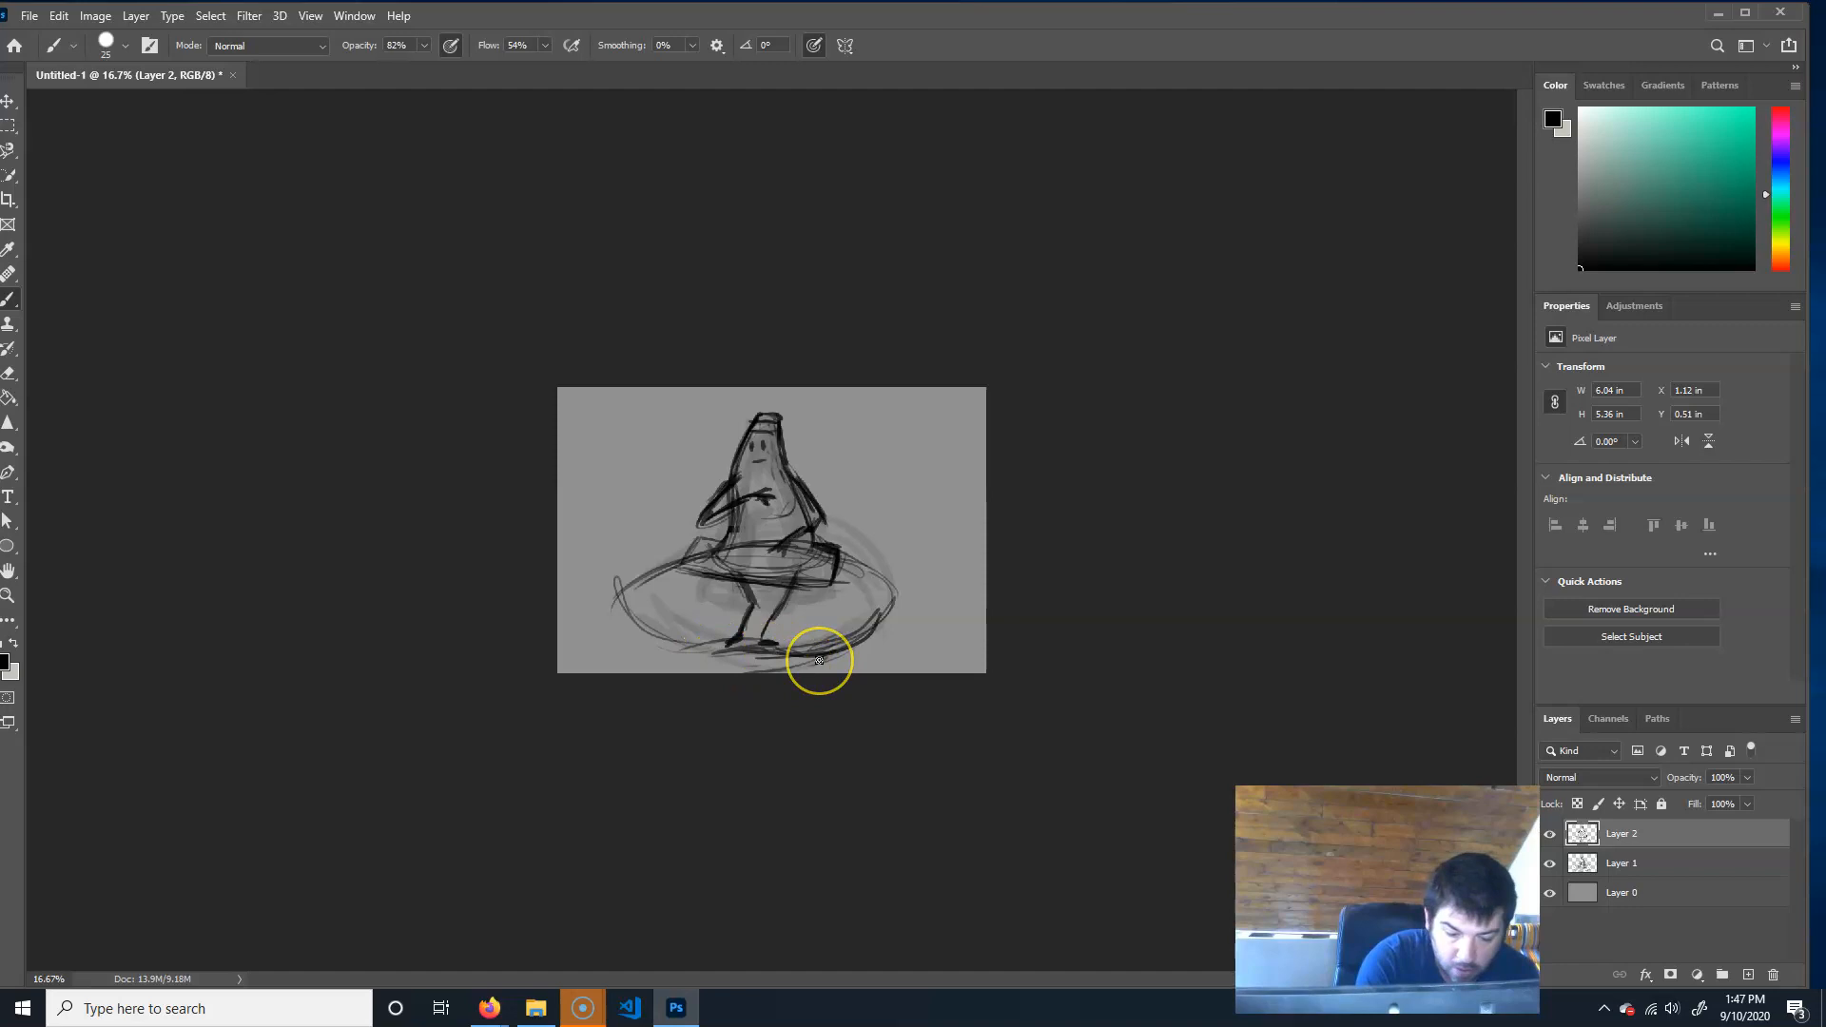
left_click_drag(681, 665, 613, 590)
mouse_move(826, 658)
left_mouse_down()
mouse_move(914, 594)
mouse_move(855, 454)
mouse_move(869, 575)
mouse_move(796, 512)
mouse_move(890, 584)
mouse_move(831, 554)
mouse_move(889, 626)
mouse_move(710, 584)
mouse_move(694, 646)
mouse_move(649, 634)
left_mouse_up()
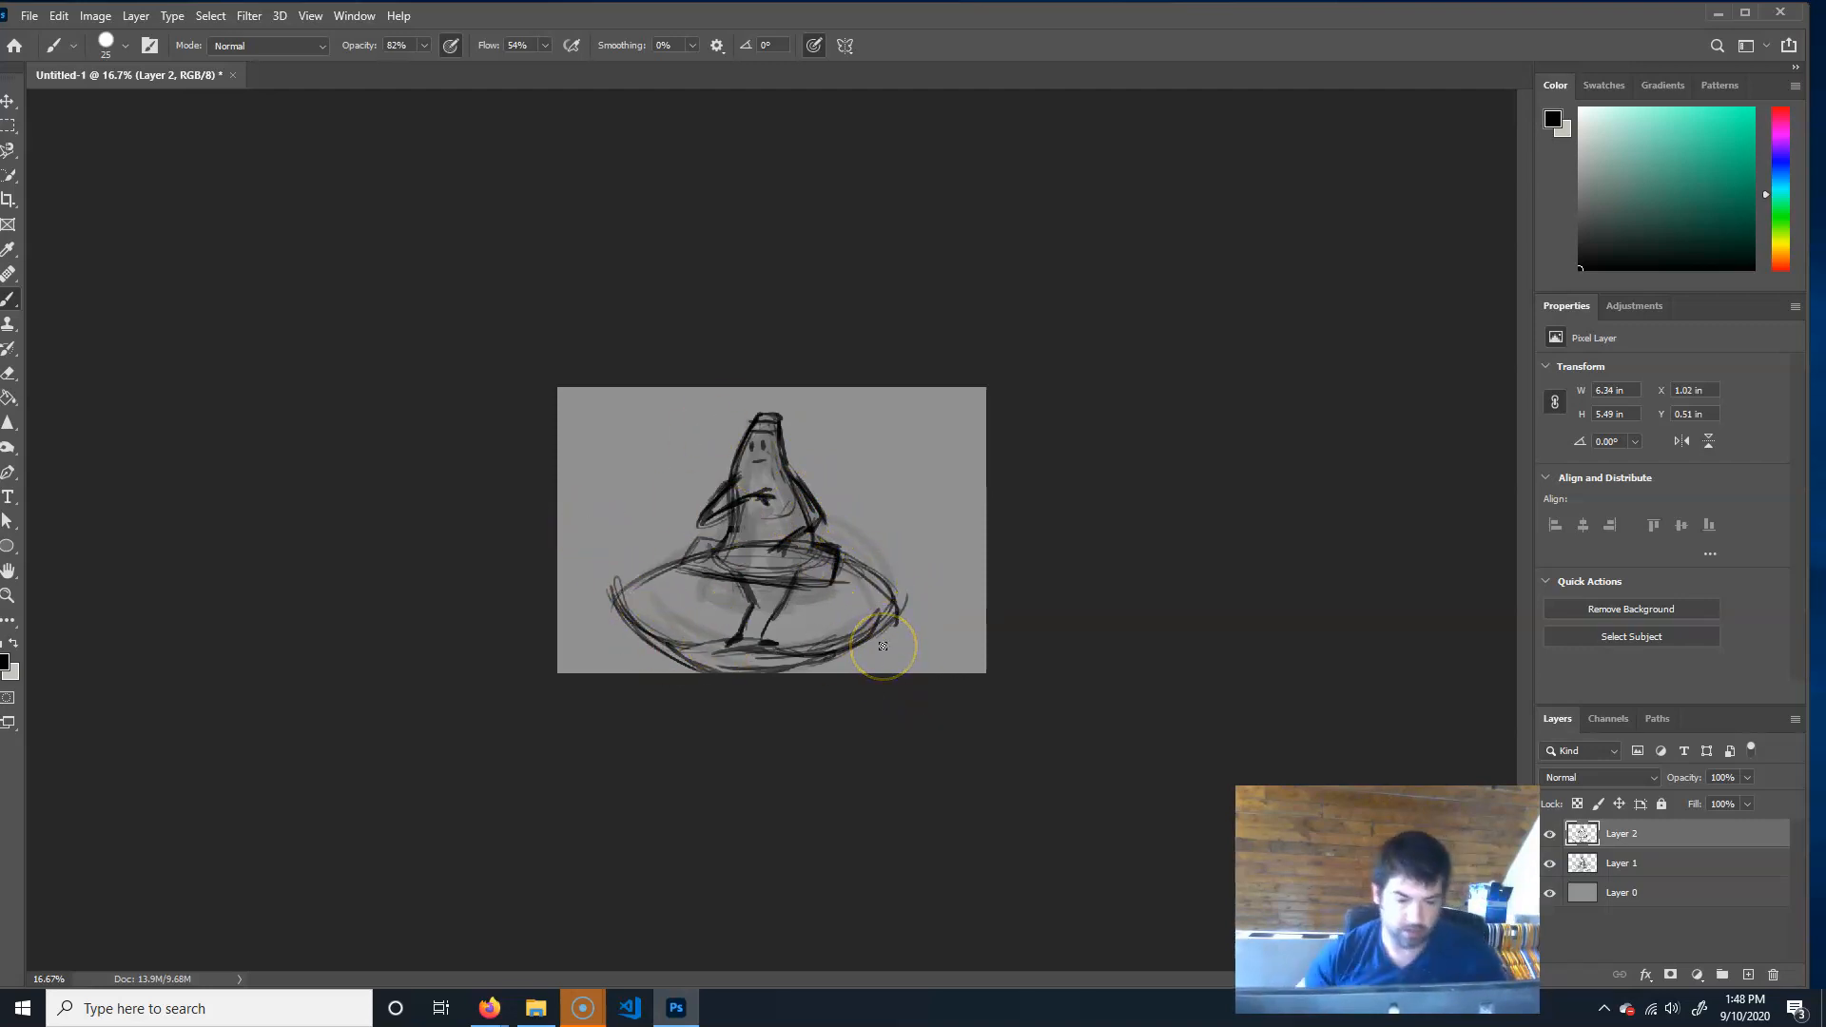
Nudge the entire Layer 2 drawing up to Y 935 px and slightly to the right.
key("ctrl+t")
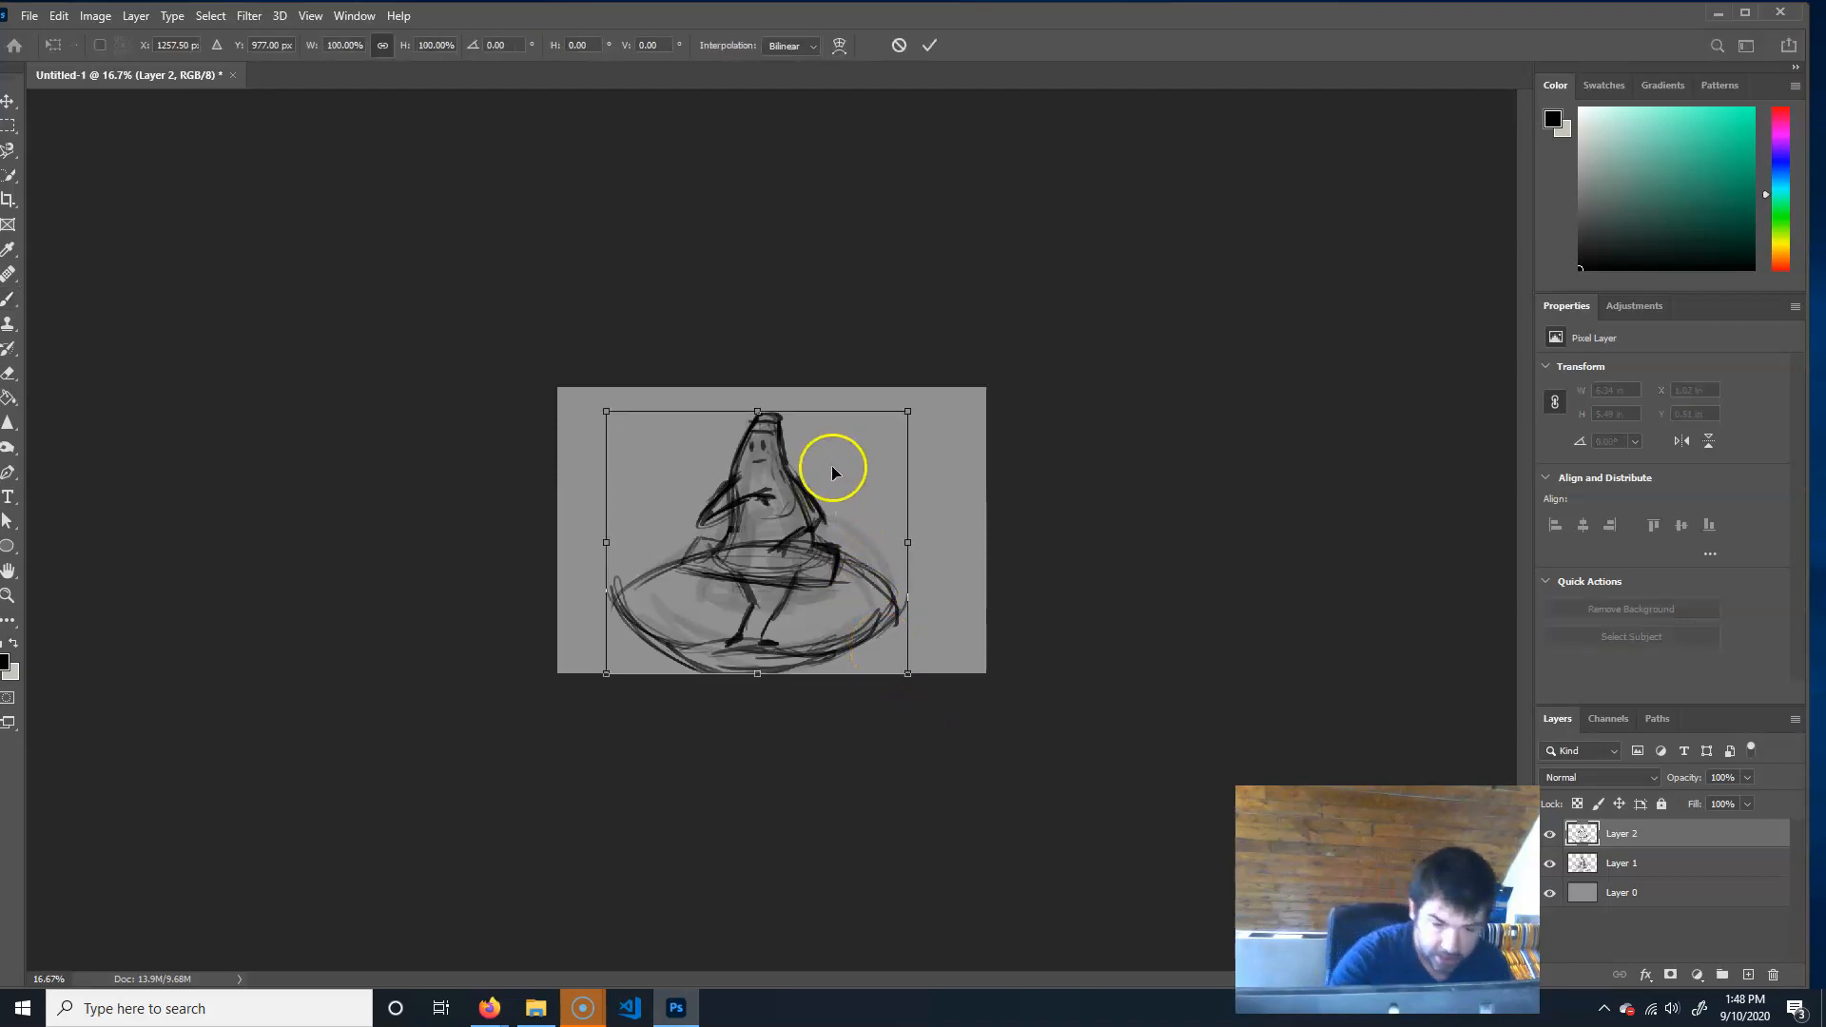
key("Up")
key("Up")
key("Up")
key("Up")
key("Up")
key("Up")
key("Up")
key("Up")
key("Up")
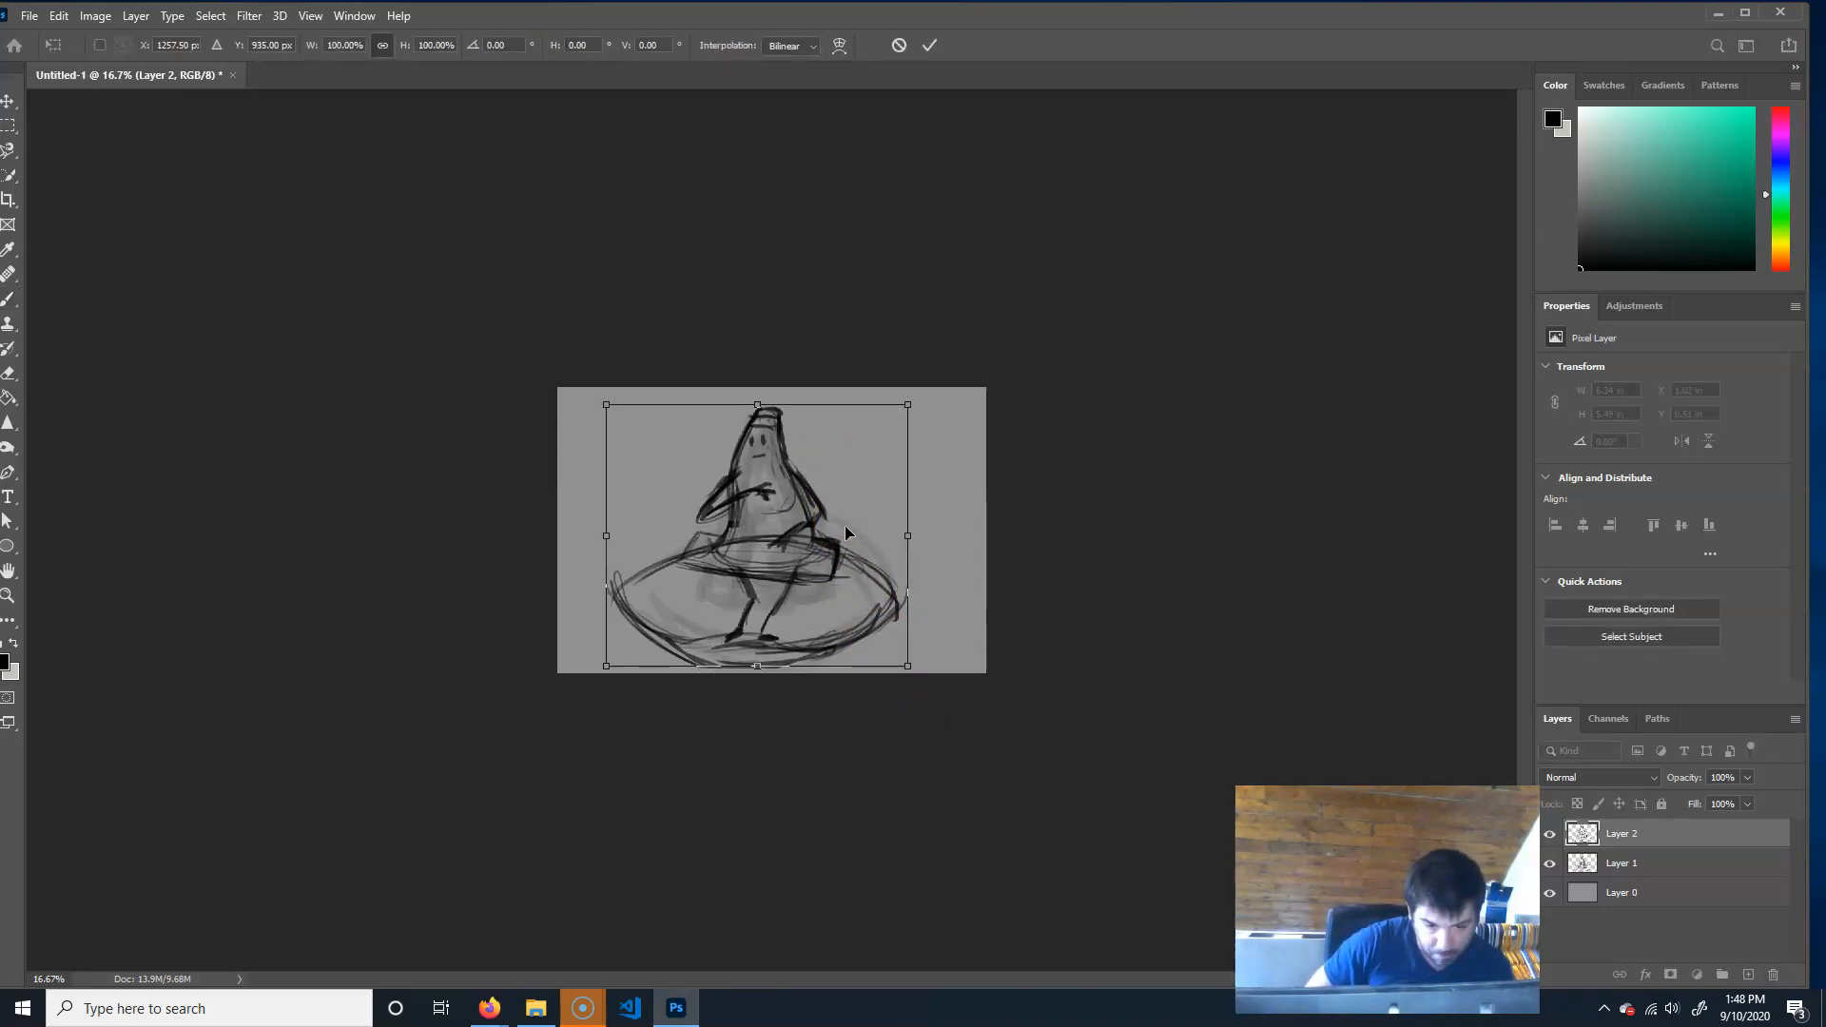
key("Right")
key("Return")
Sketch headband tails blowing from the cone's tip and a horizon line across the full canvas width behind the figure.
mouse_move(754, 391)
left_mouse_down()
mouse_move(729, 400)
mouse_move(790, 403)
mouse_move(762, 407)
mouse_move(844, 458)
mouse_move(774, 432)
mouse_move(786, 448)
mouse_move(745, 443)
mouse_move(819, 517)
mouse_move(811, 481)
mouse_move(789, 435)
mouse_move(827, 526)
mouse_move(787, 548)
mouse_move(779, 533)
mouse_move(827, 501)
mouse_move(795, 530)
mouse_move(835, 519)
left_mouse_up()
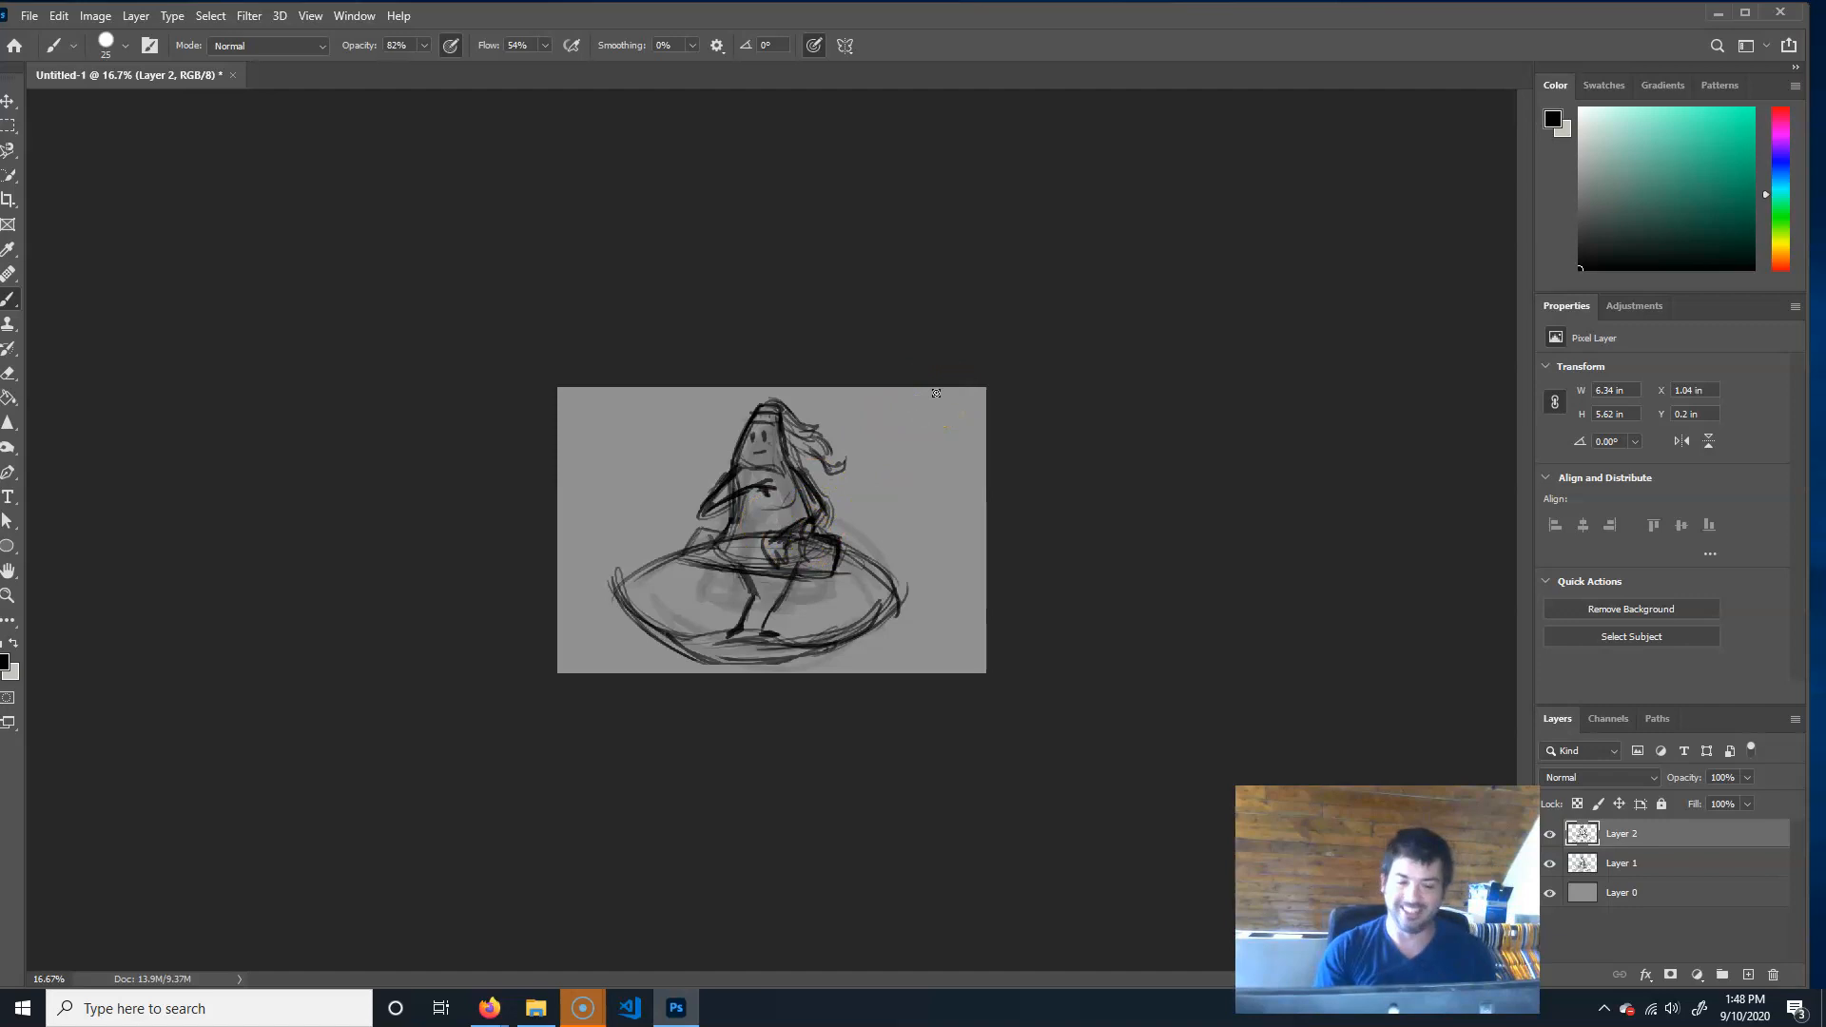
mouse_move(797, 496)
left_mouse_down()
mouse_move(677, 503)
mouse_move(767, 510)
mouse_move(859, 486)
mouse_move(566, 455)
mouse_move(727, 472)
left_mouse_up()
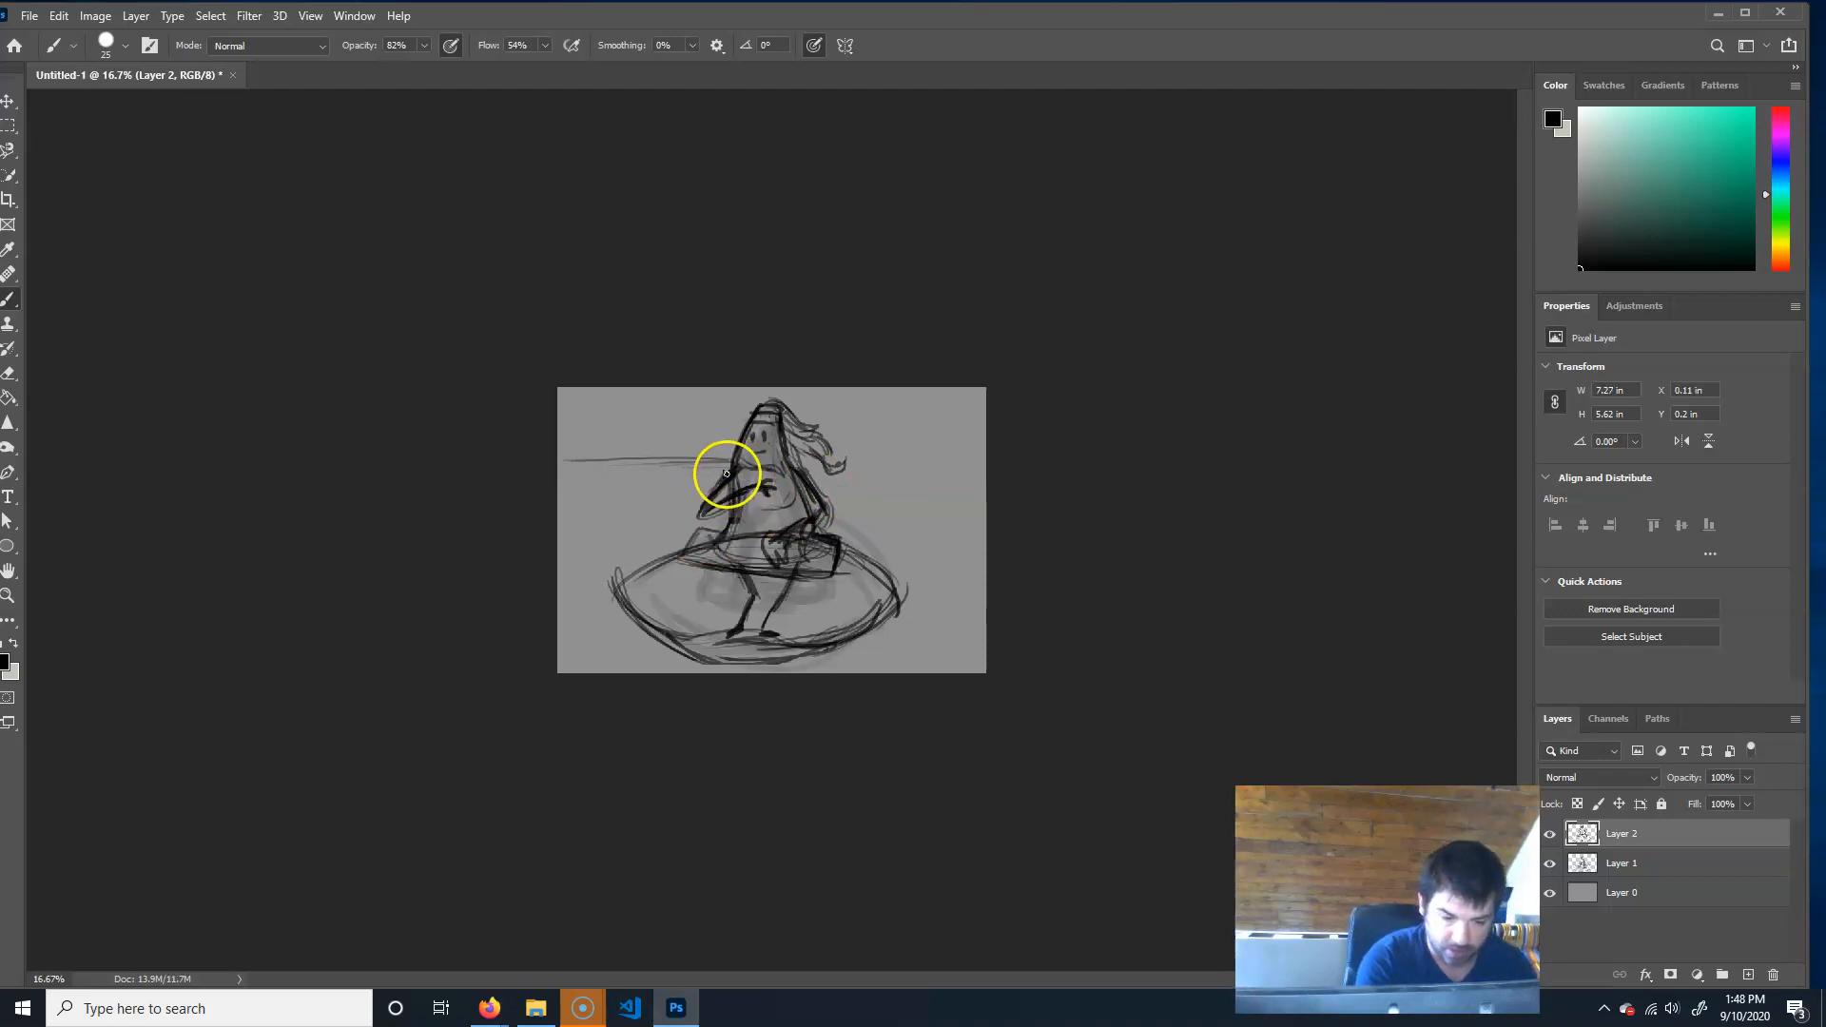
key("ctrl+z")
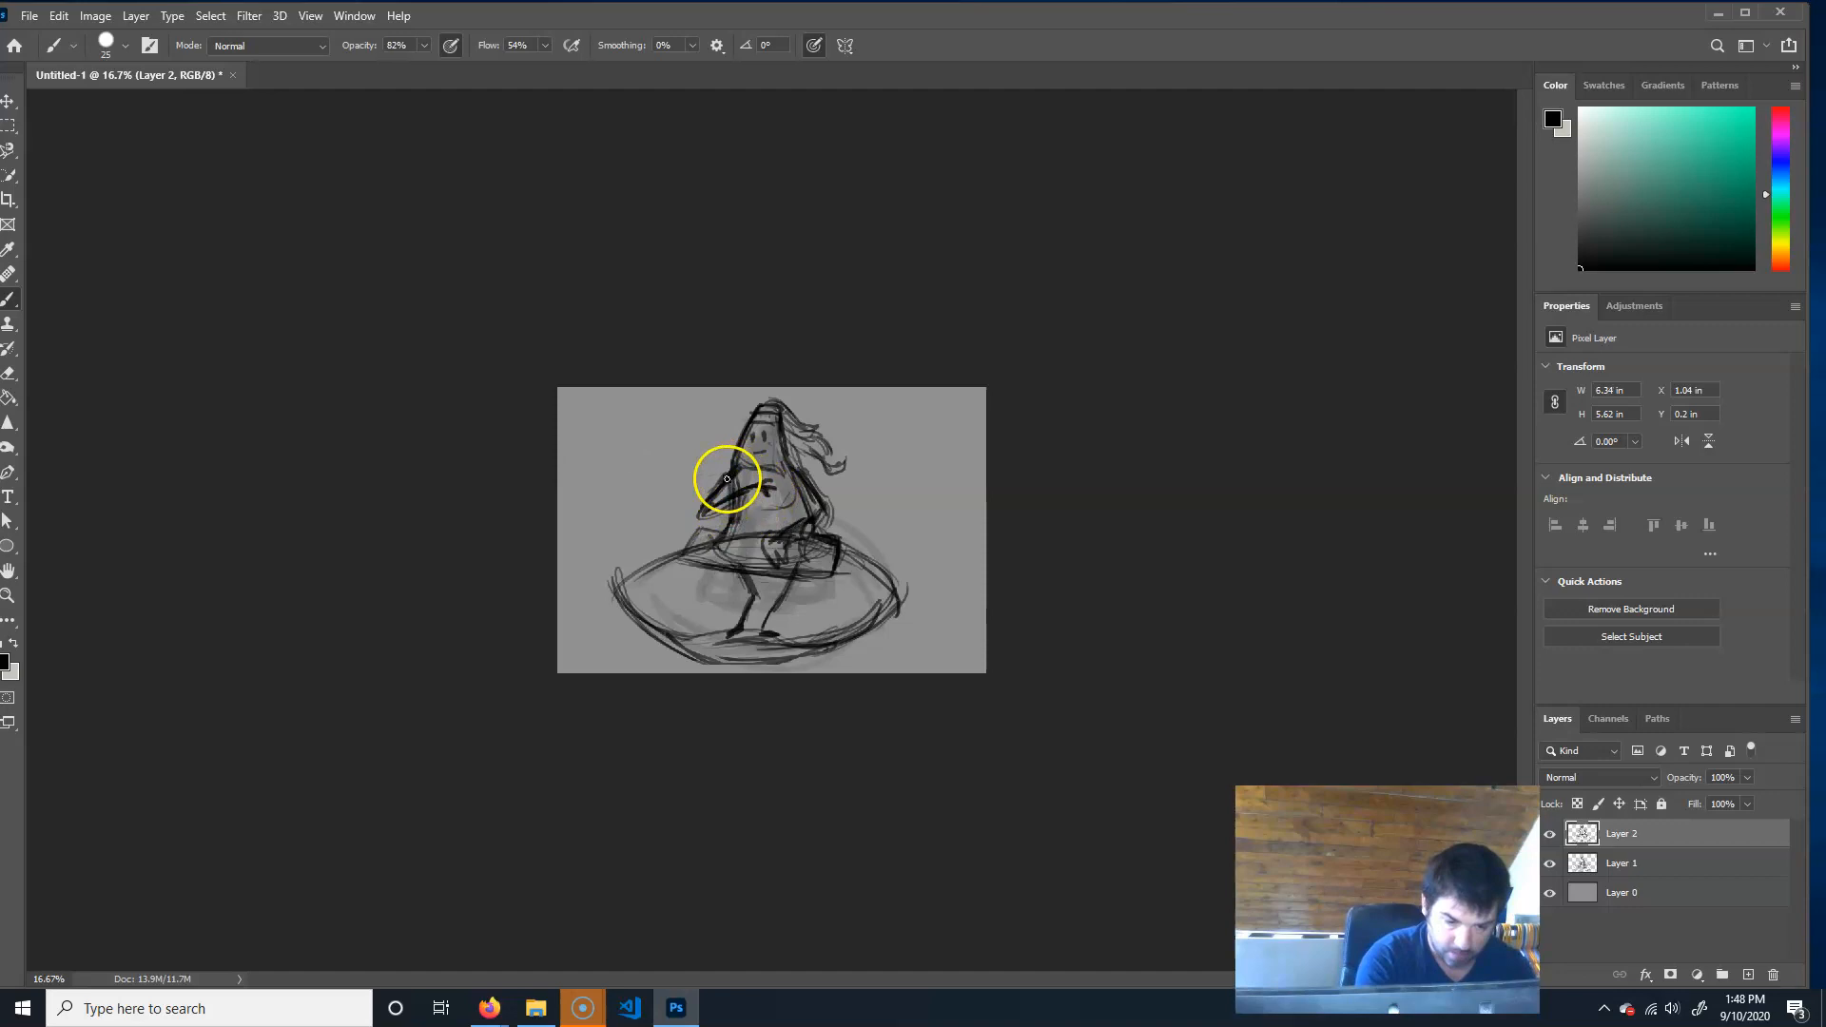
mouse_move(596, 488)
left_mouse_down()
mouse_move(717, 482)
mouse_move(687, 483)
left_mouse_up()
left_click_drag(811, 481, 1073, 486)
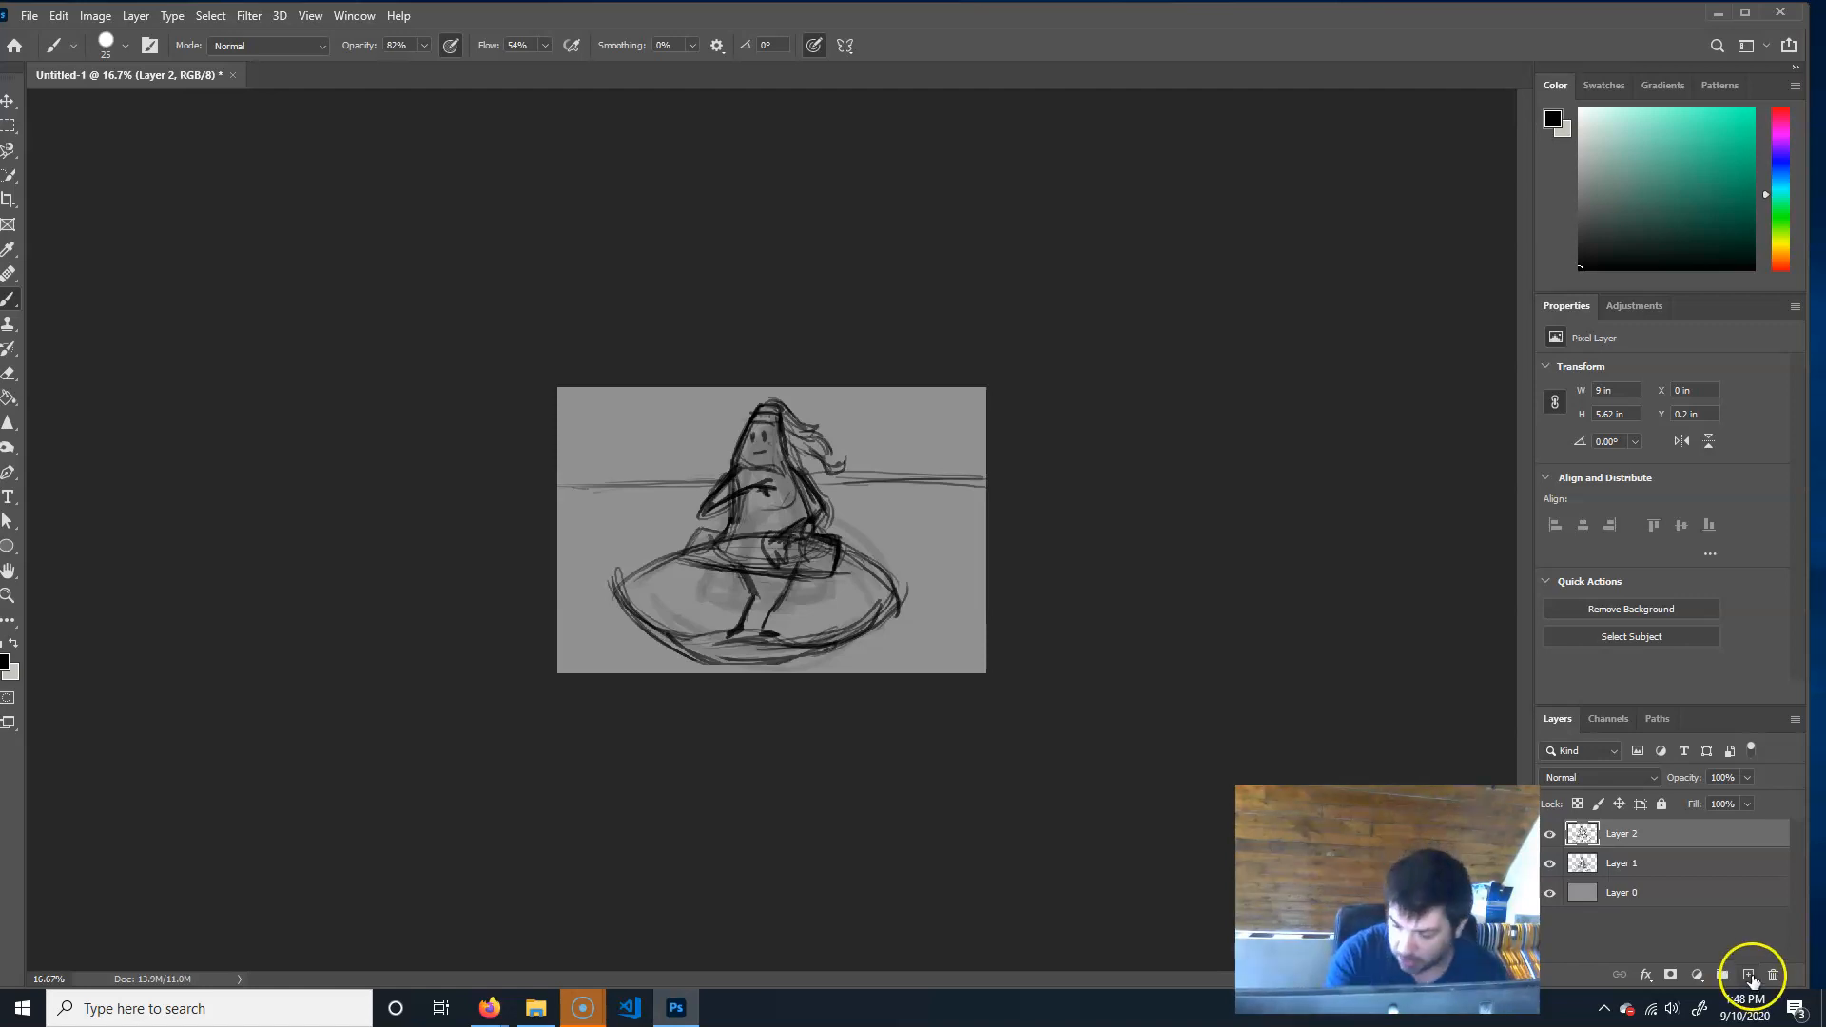
Add an empty layer above Layer 2 and hide the rough sketch on Layer 1.
left_click(1747, 975)
left_click(1638, 865)
left_click(1644, 892)
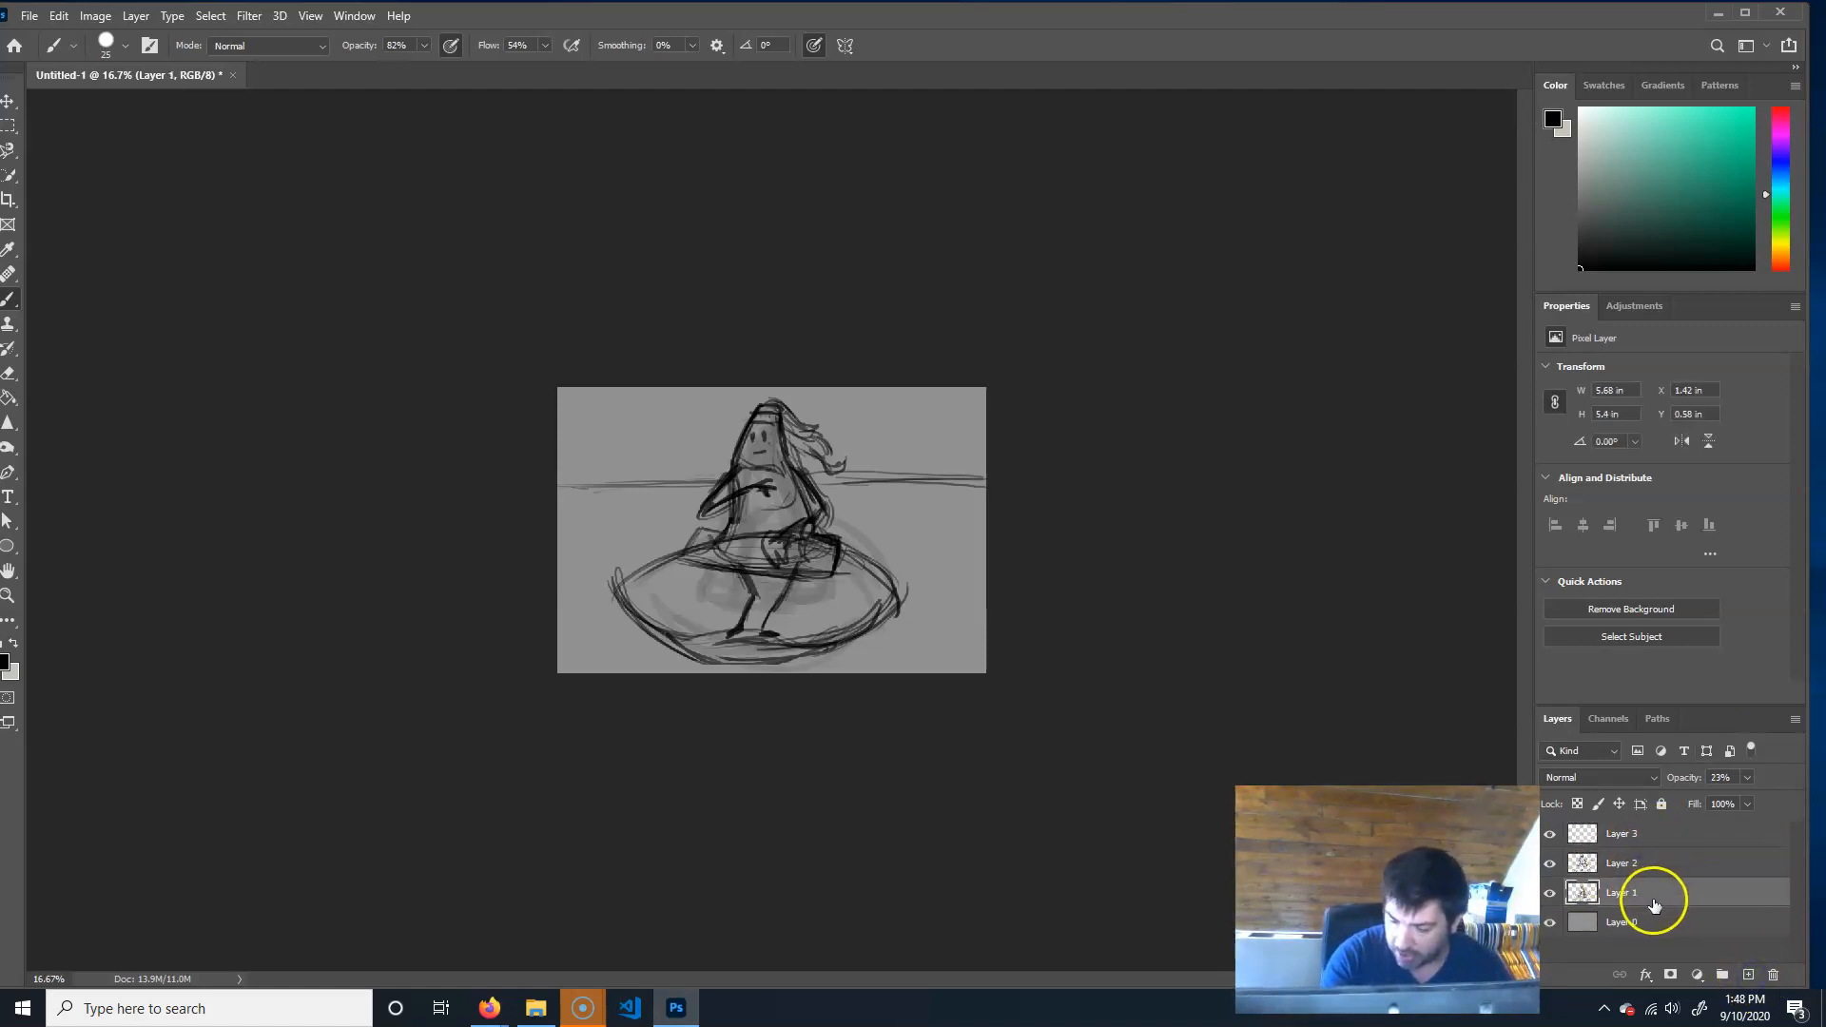
left_click(1548, 895)
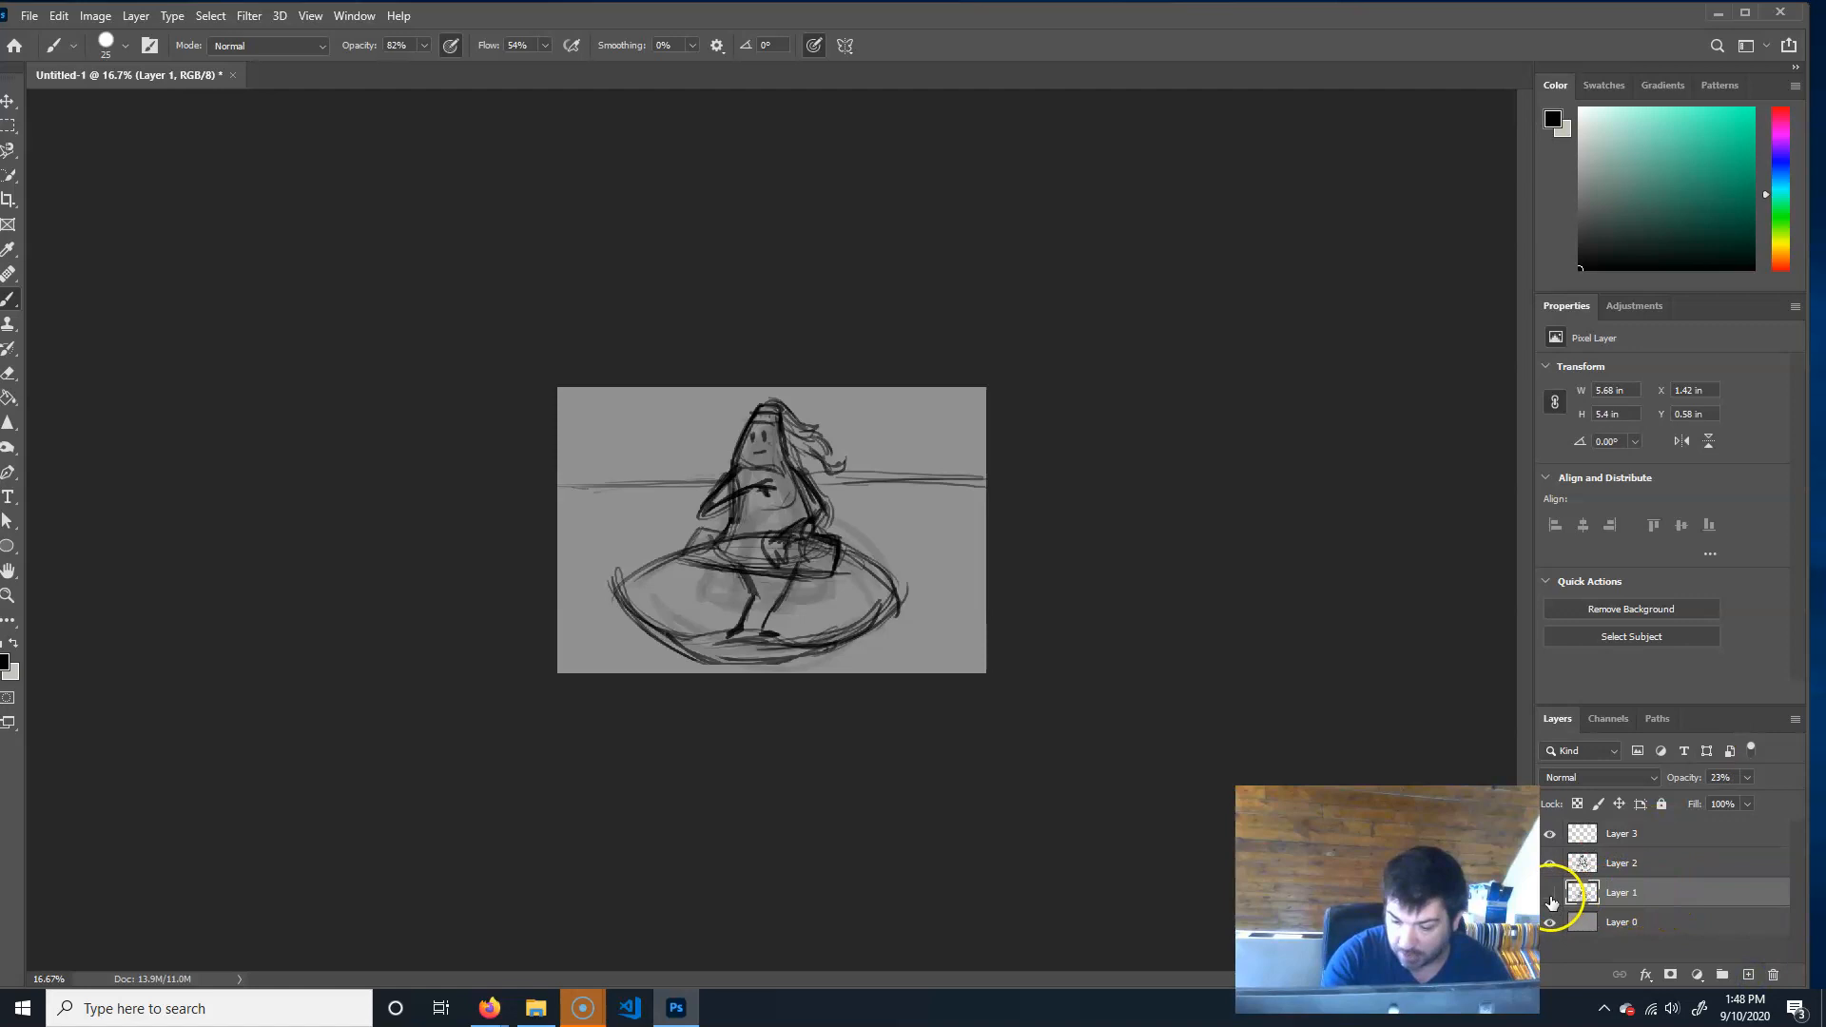
Lower Layer 2's opacity to 28% and make Layer 3 active.
left_click(1664, 866)
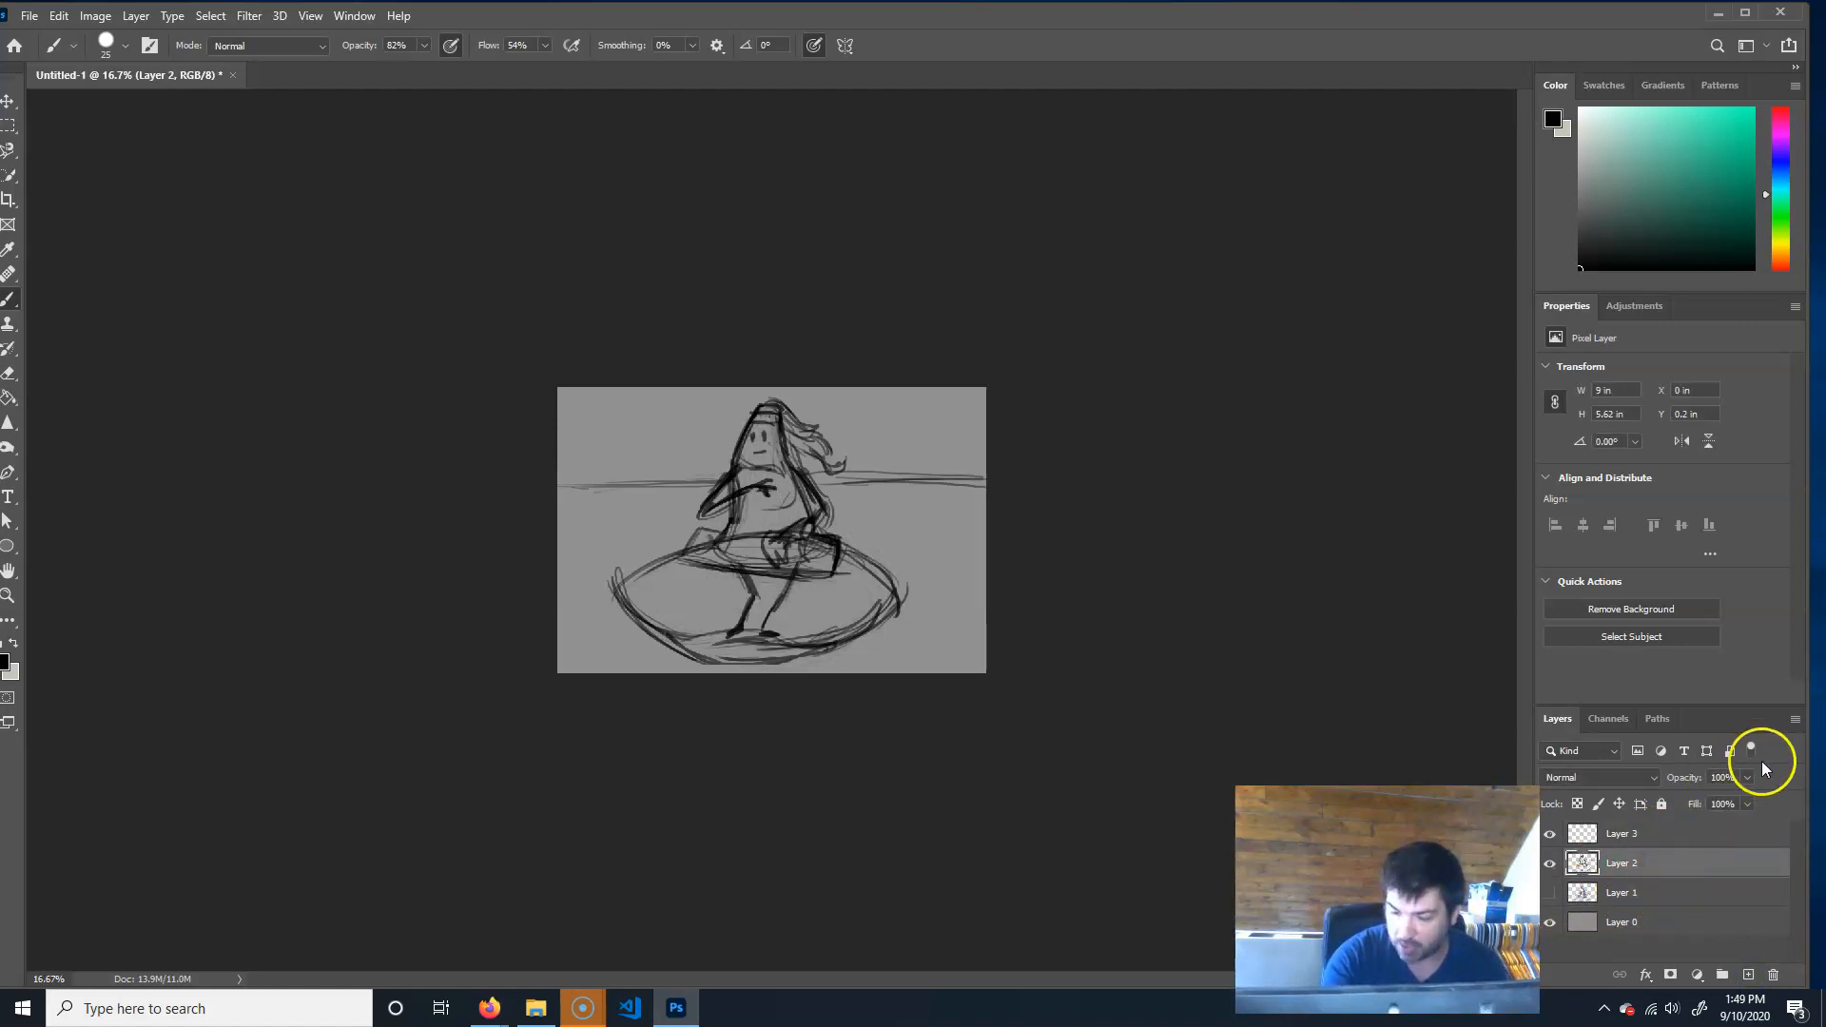
left_click_drag(1698, 801, 1684, 803)
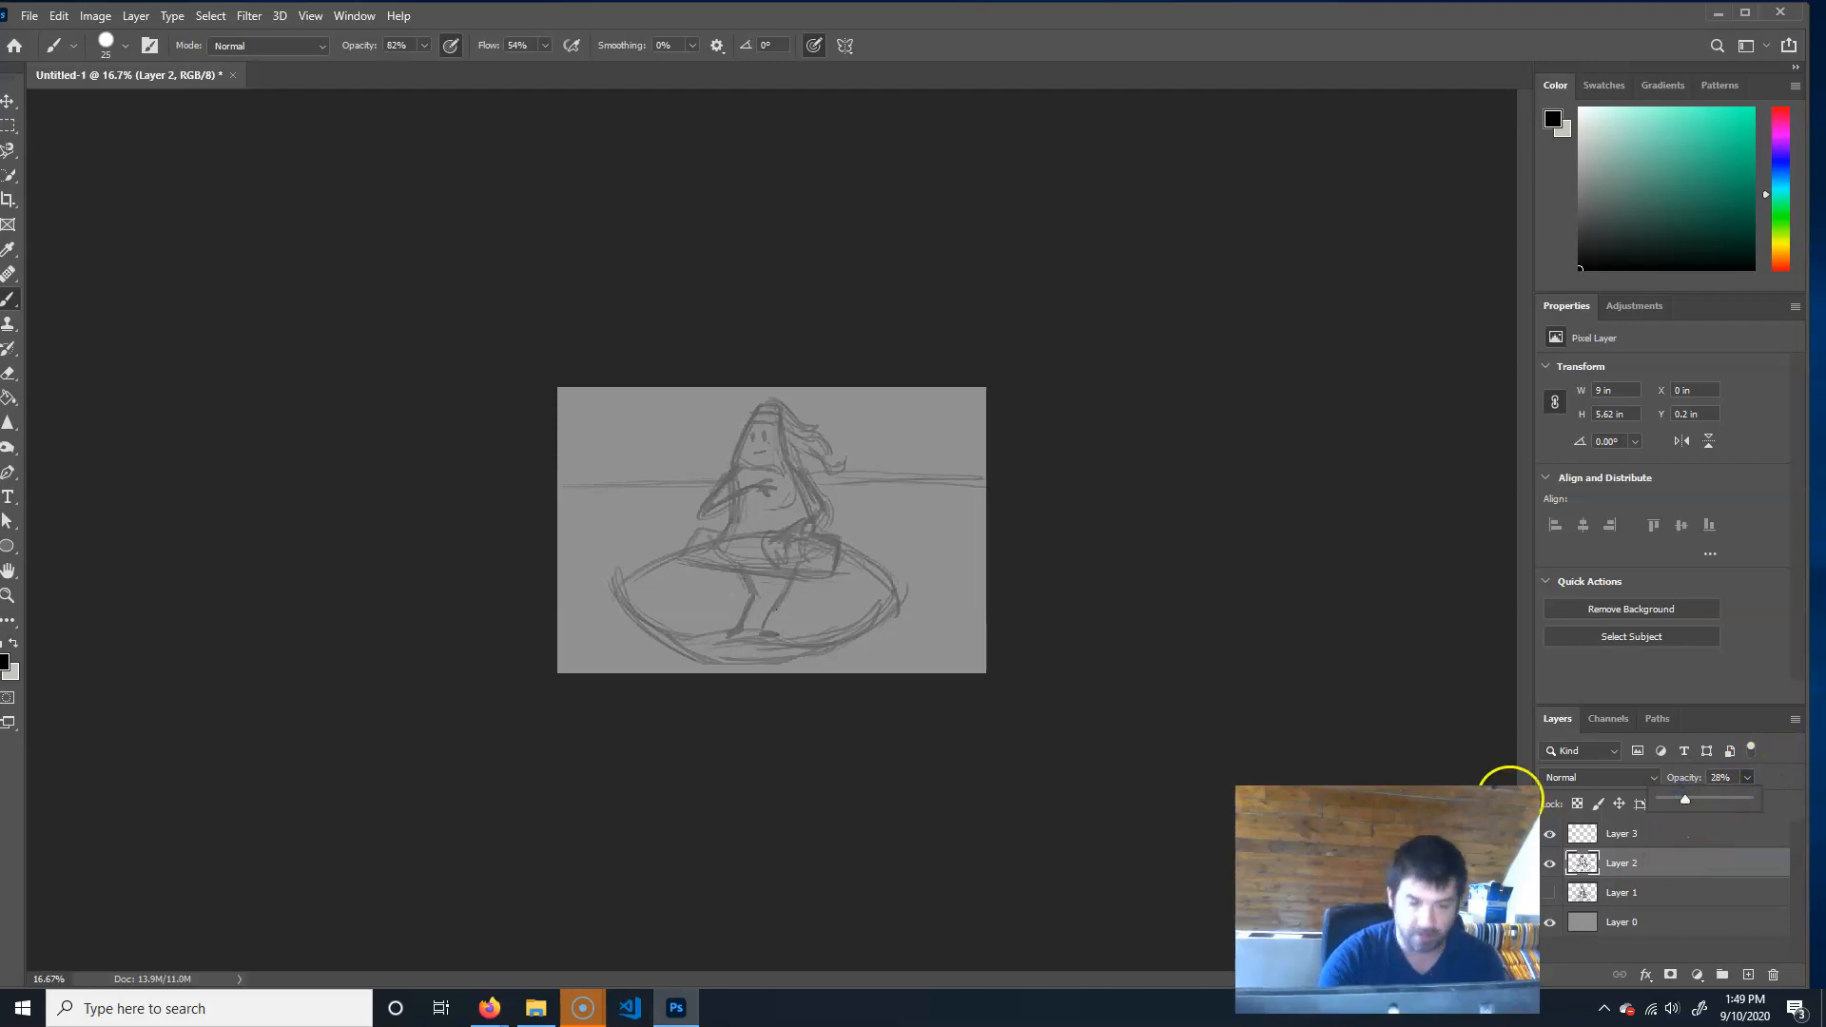
left_click(1670, 835)
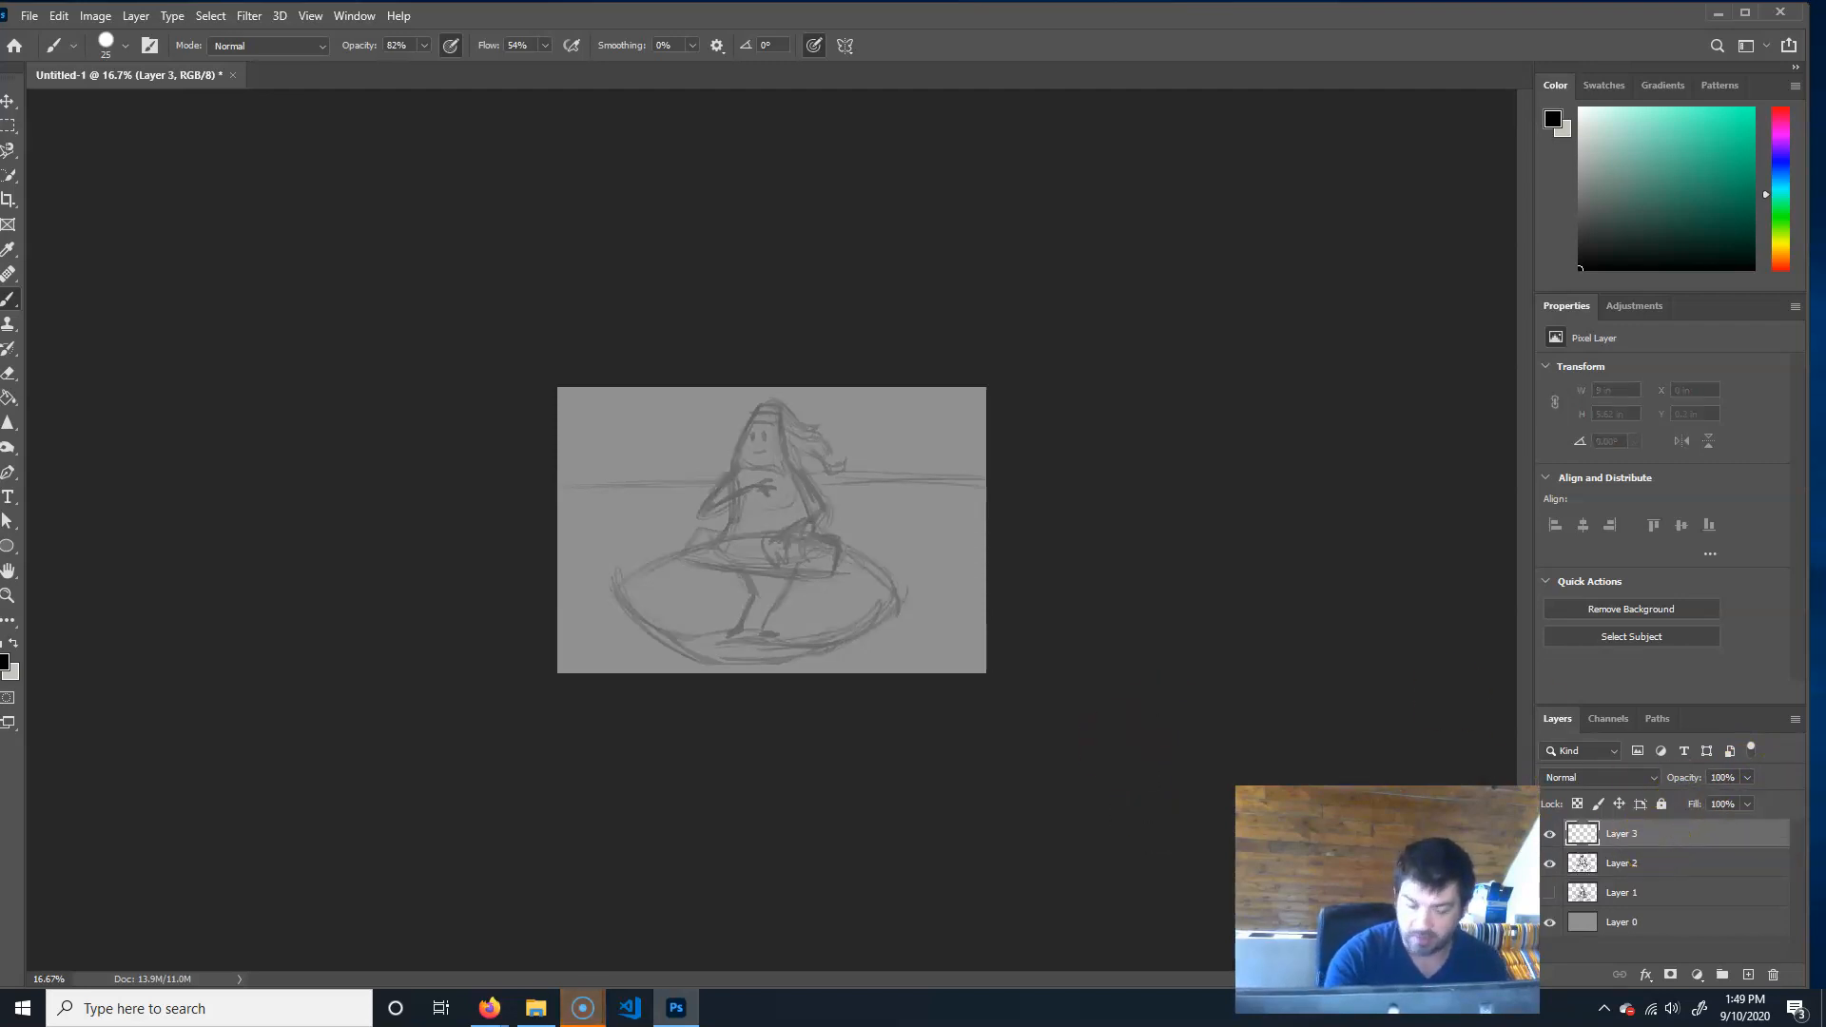
With a smaller brush, trace the cone body's curved sides and rounded bottom edge on Layer 3, about 2.9 x 3.5 in.
key("ctrl+plus")
key("ctrl+plus")
key("ctrl+plus")
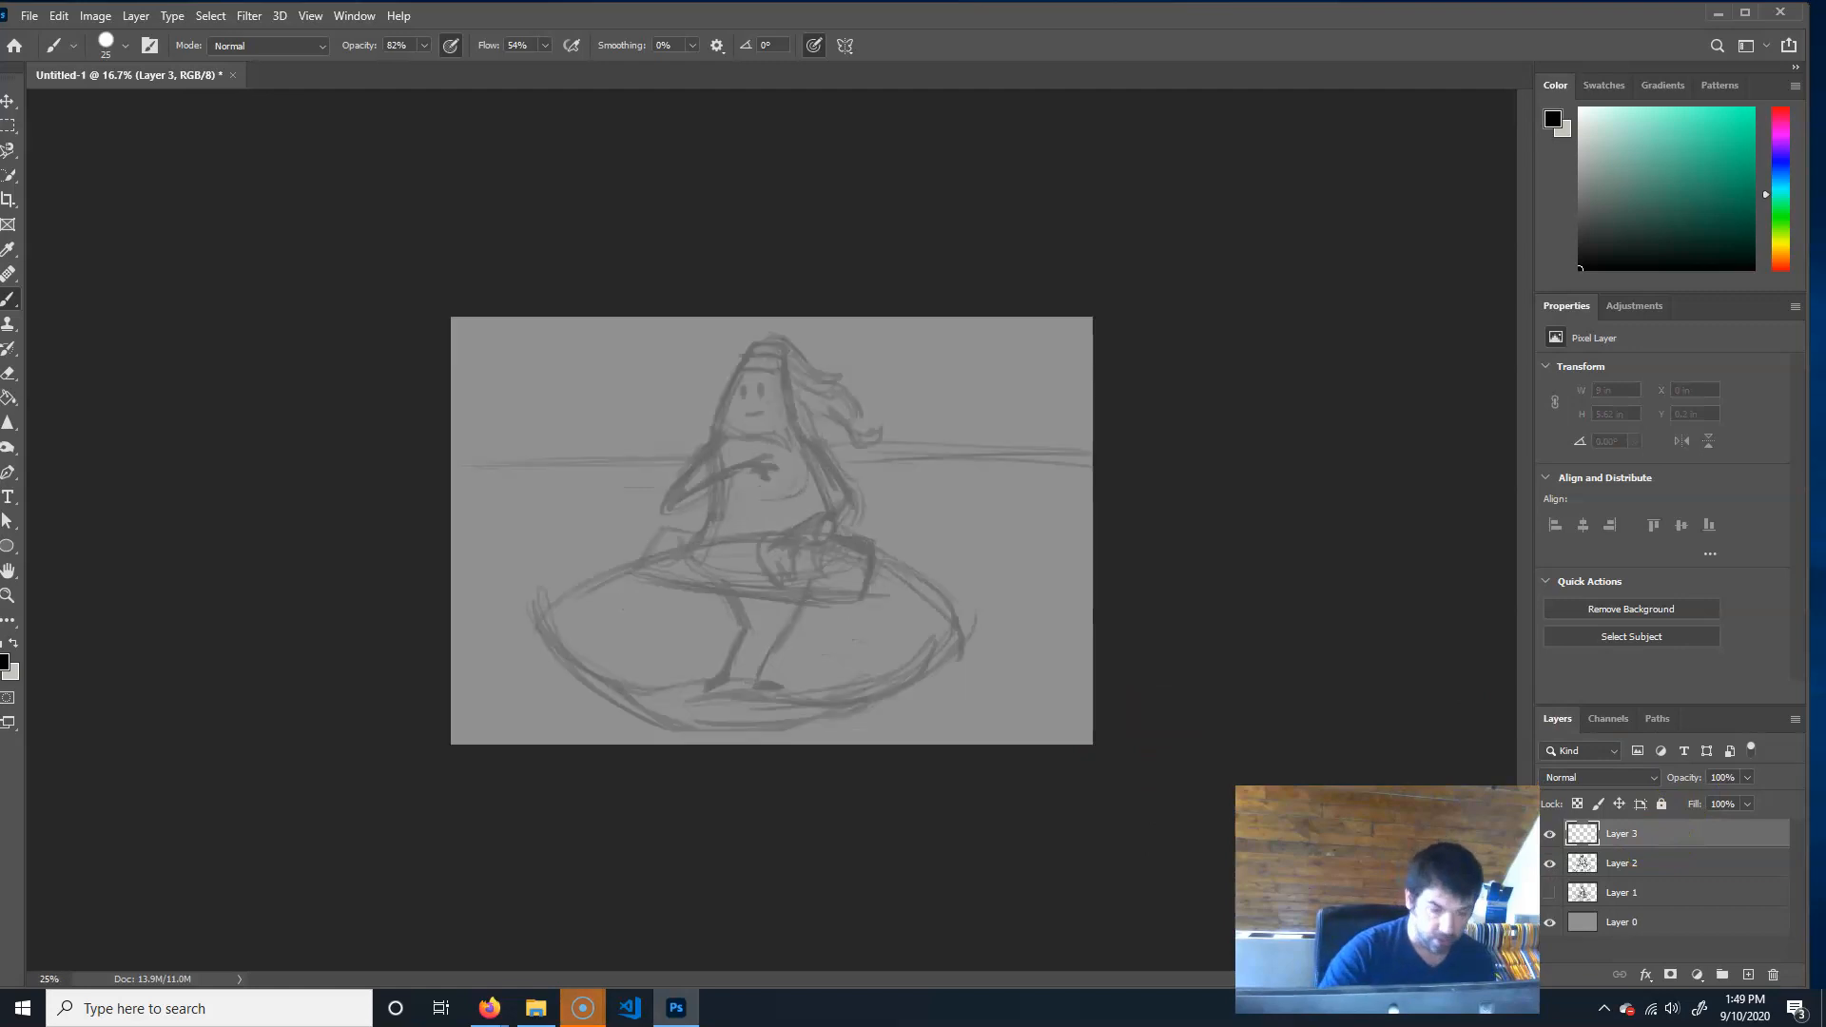
key("bracketleft")
key("bracketleft")
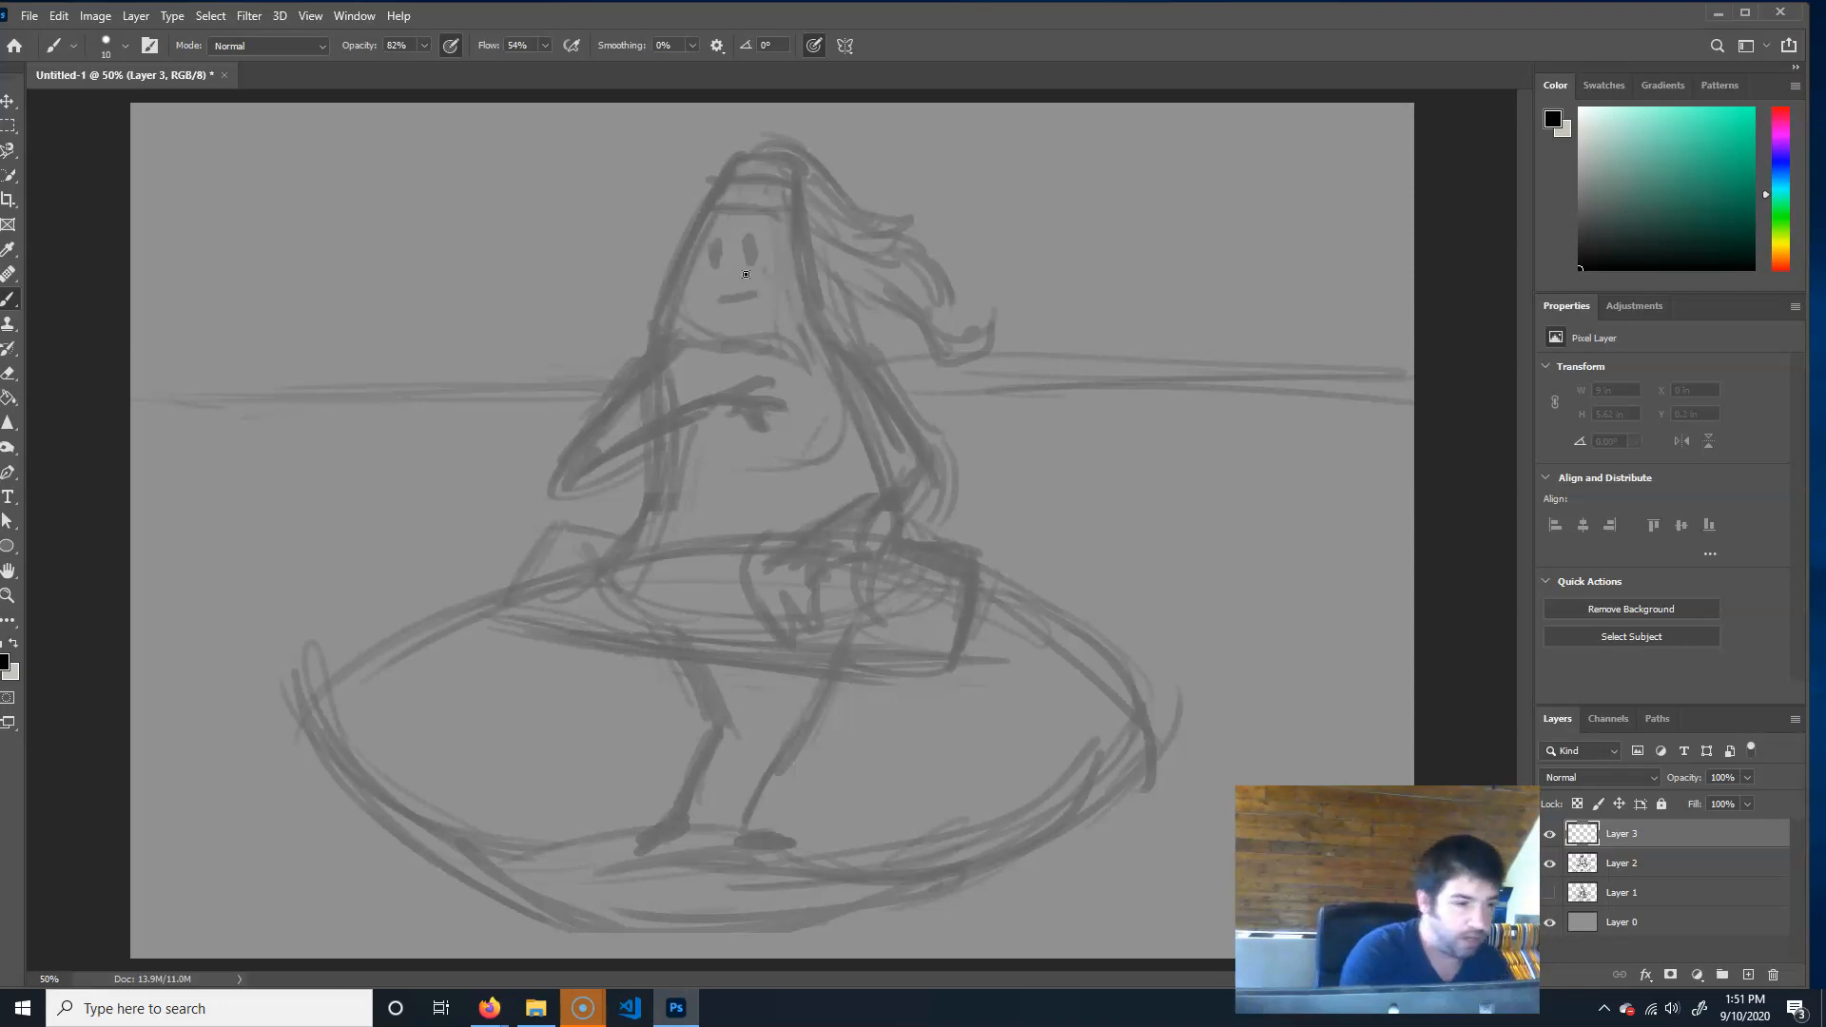
mouse_move(768, 153)
left_mouse_down()
mouse_move(792, 166)
mouse_move(733, 159)
mouse_move(674, 279)
mouse_move(648, 534)
mouse_move(611, 574)
mouse_move(666, 376)
left_mouse_up()
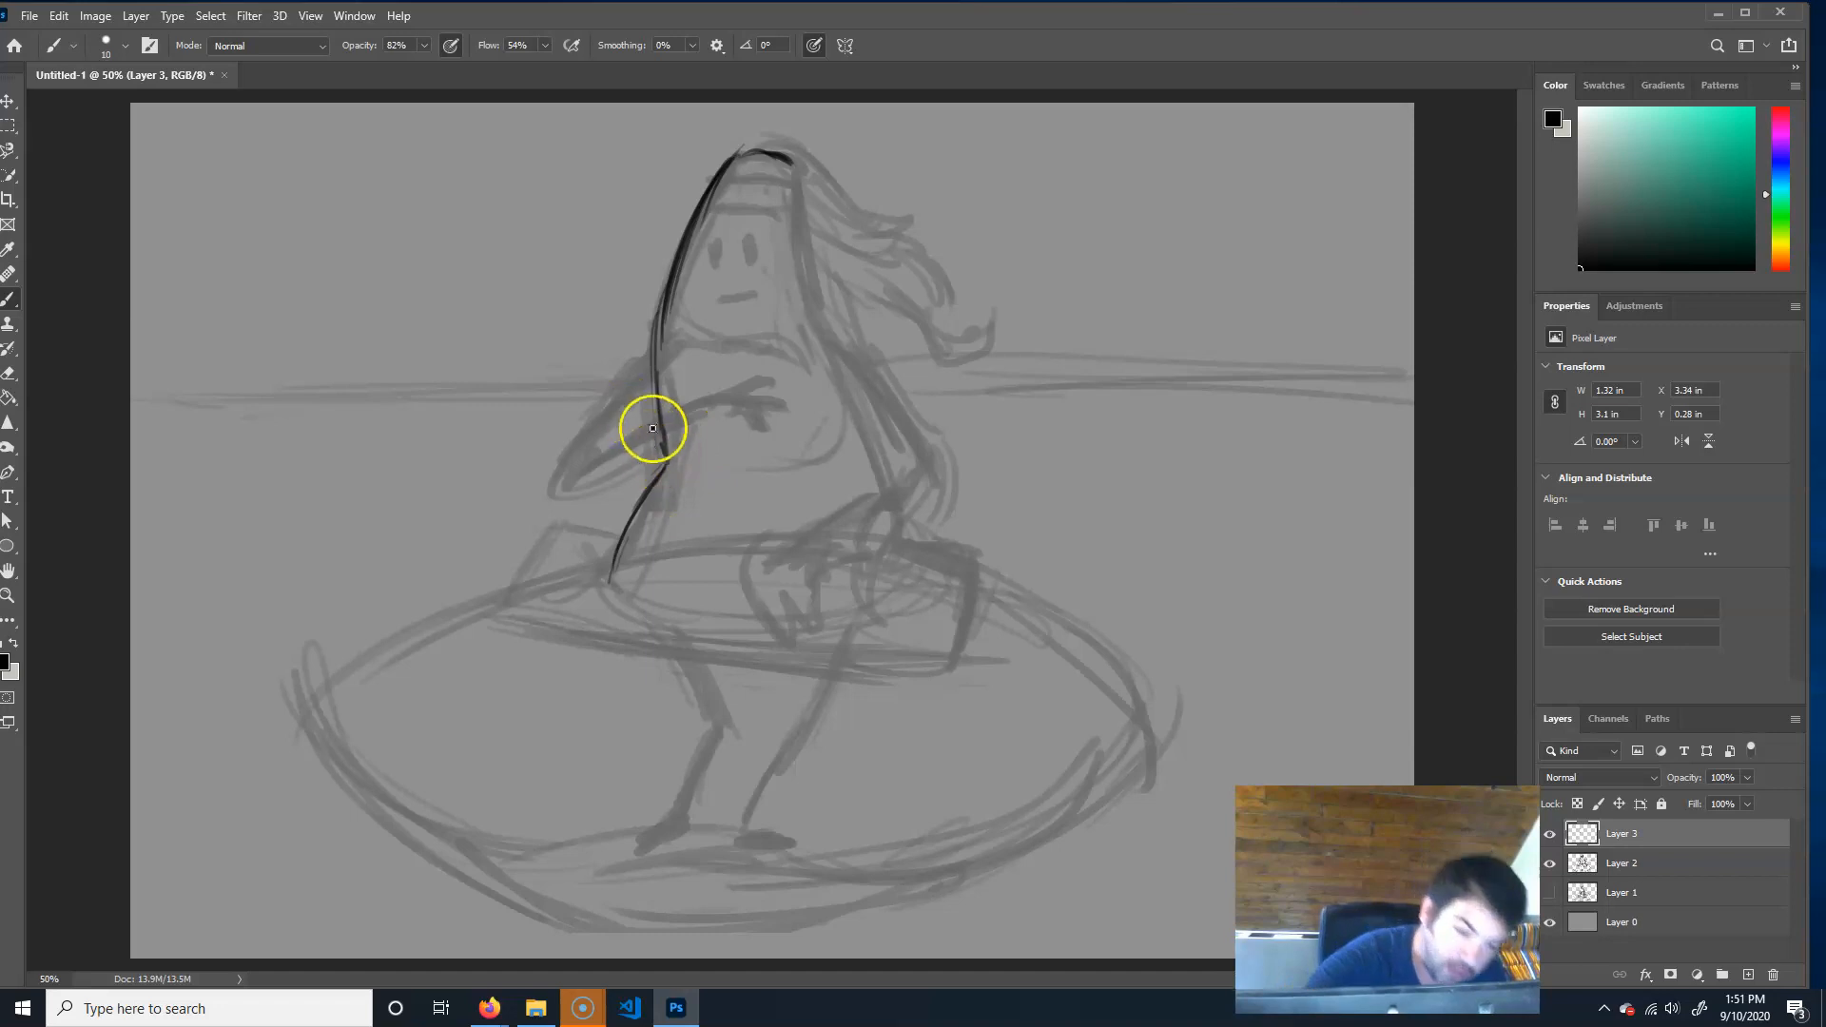
left_click_drag(662, 475, 683, 499)
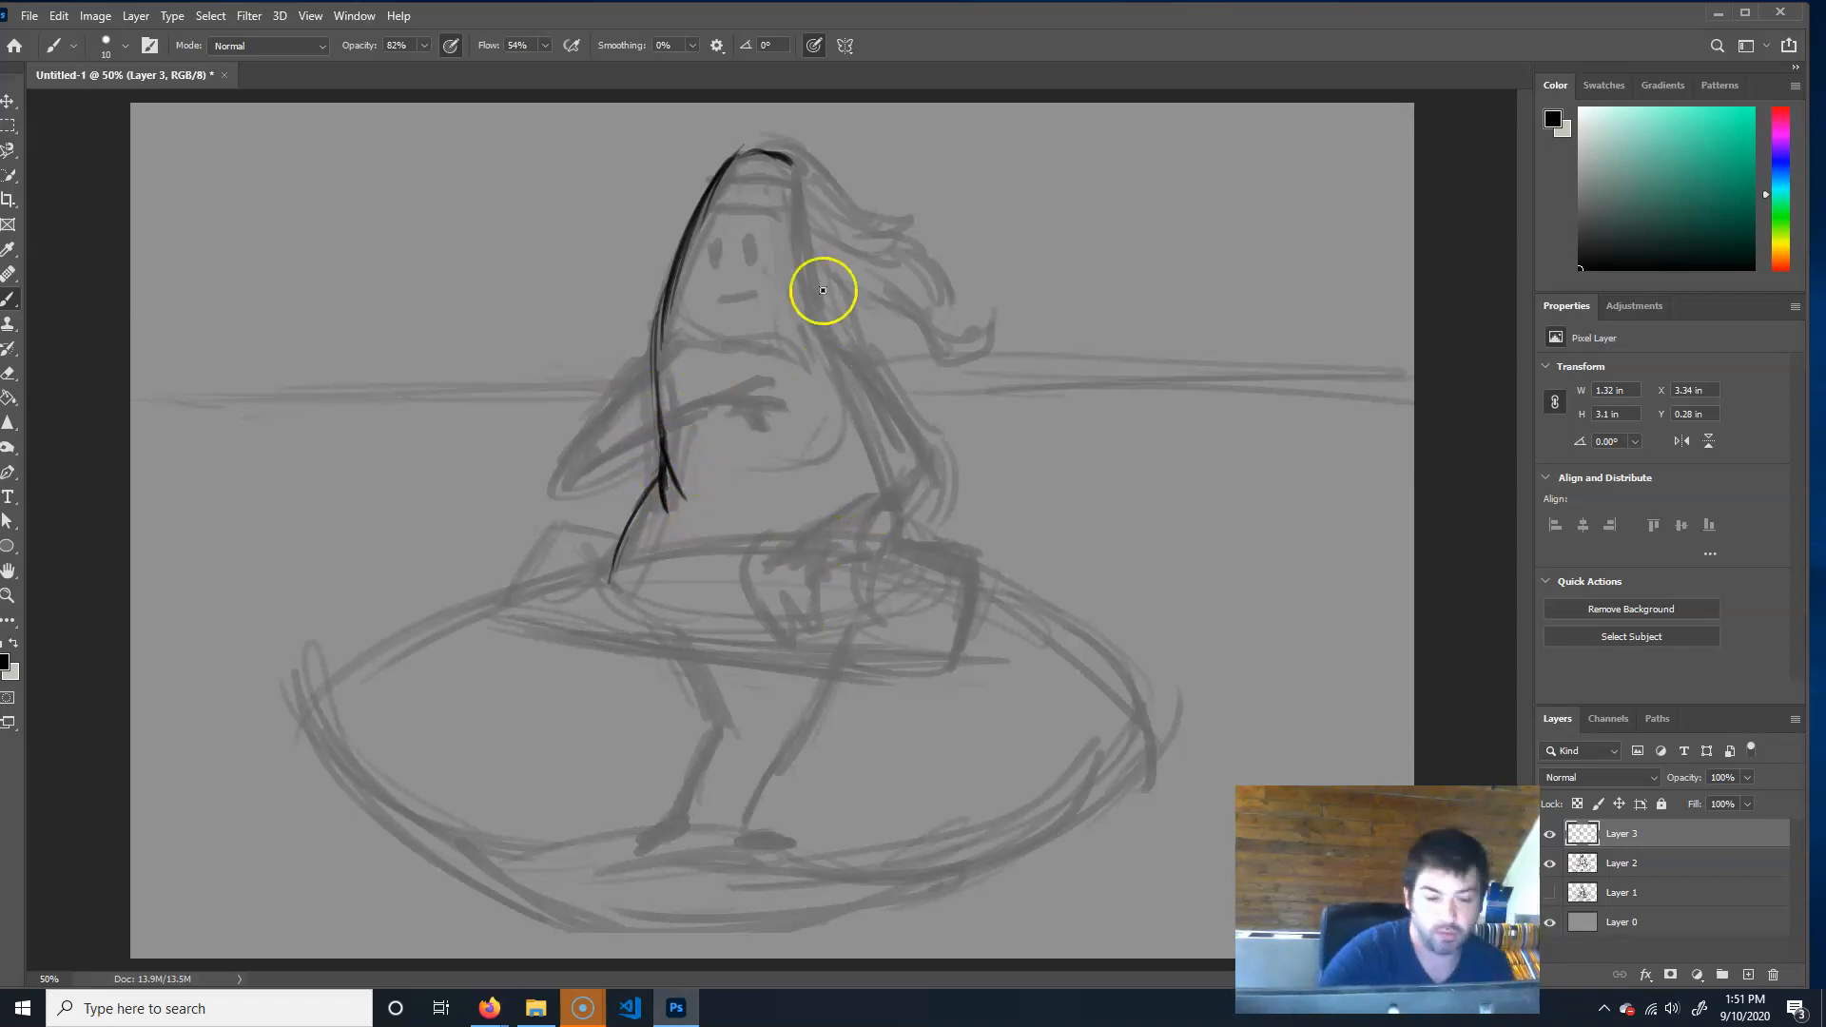
mouse_move(795, 157)
left_mouse_down()
mouse_move(813, 324)
mouse_move(895, 578)
mouse_move(770, 633)
left_mouse_up()
left_click_drag(599, 567, 846, 612)
left_click_drag(1010, 460, 1057, 435)
left_click_drag(1044, 451, 1092, 444)
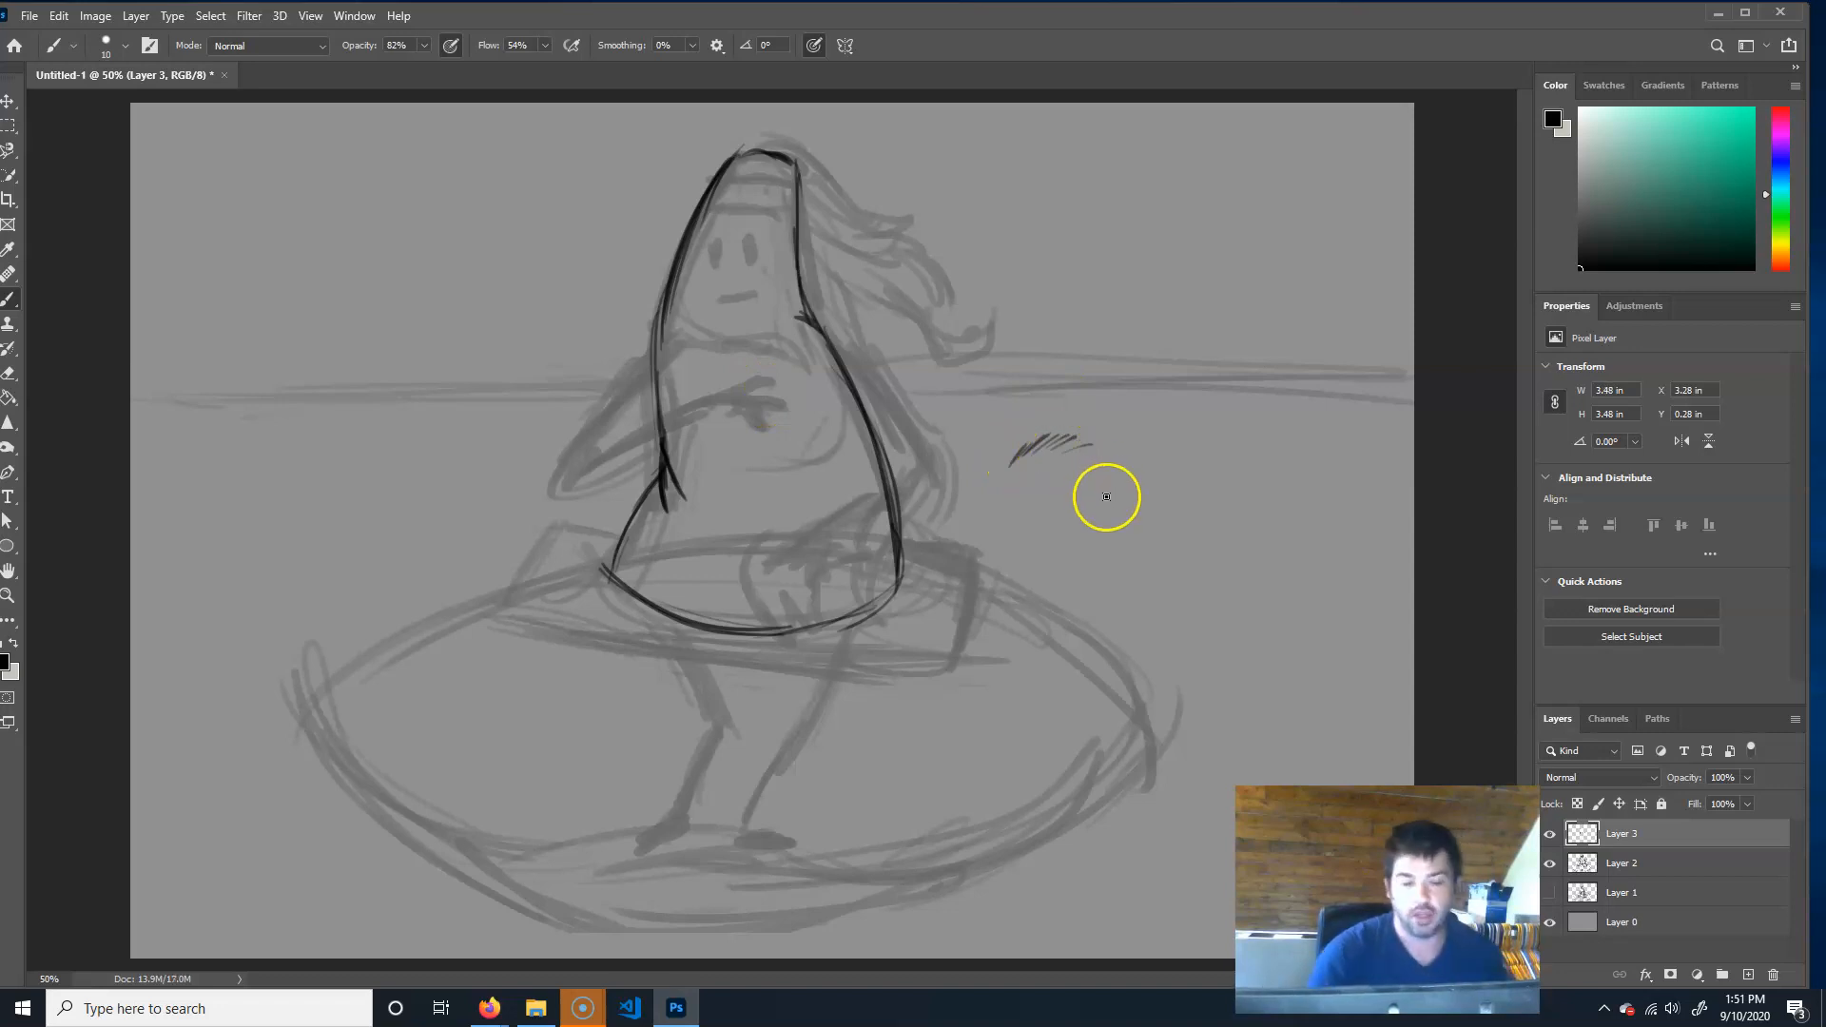
key("ctrl+z")
key("ctrl+z")
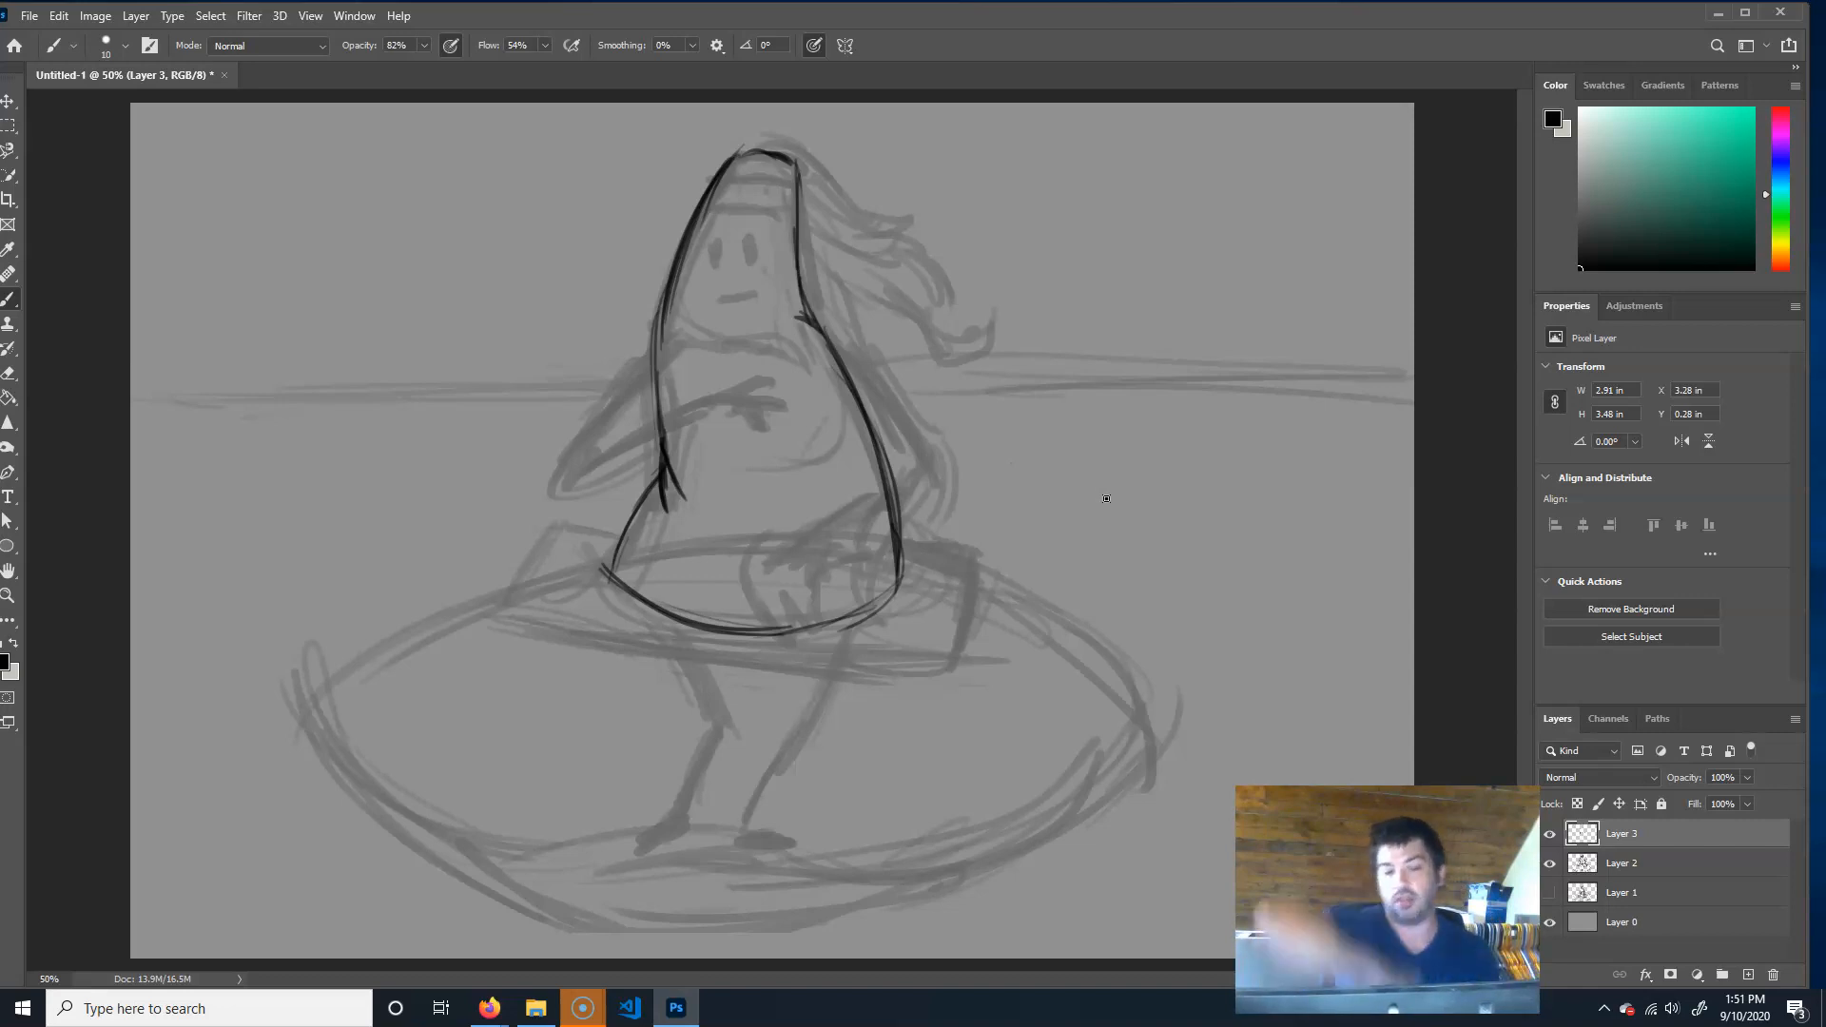
Close the cone's tip and trace the rounded rectangular base slab around its bottom on Layer 3, about 3.6 in wide with a thickness edge.
mouse_move(799, 275)
left_mouse_down()
mouse_move(782, 142)
mouse_move(717, 180)
mouse_move(758, 140)
left_mouse_up()
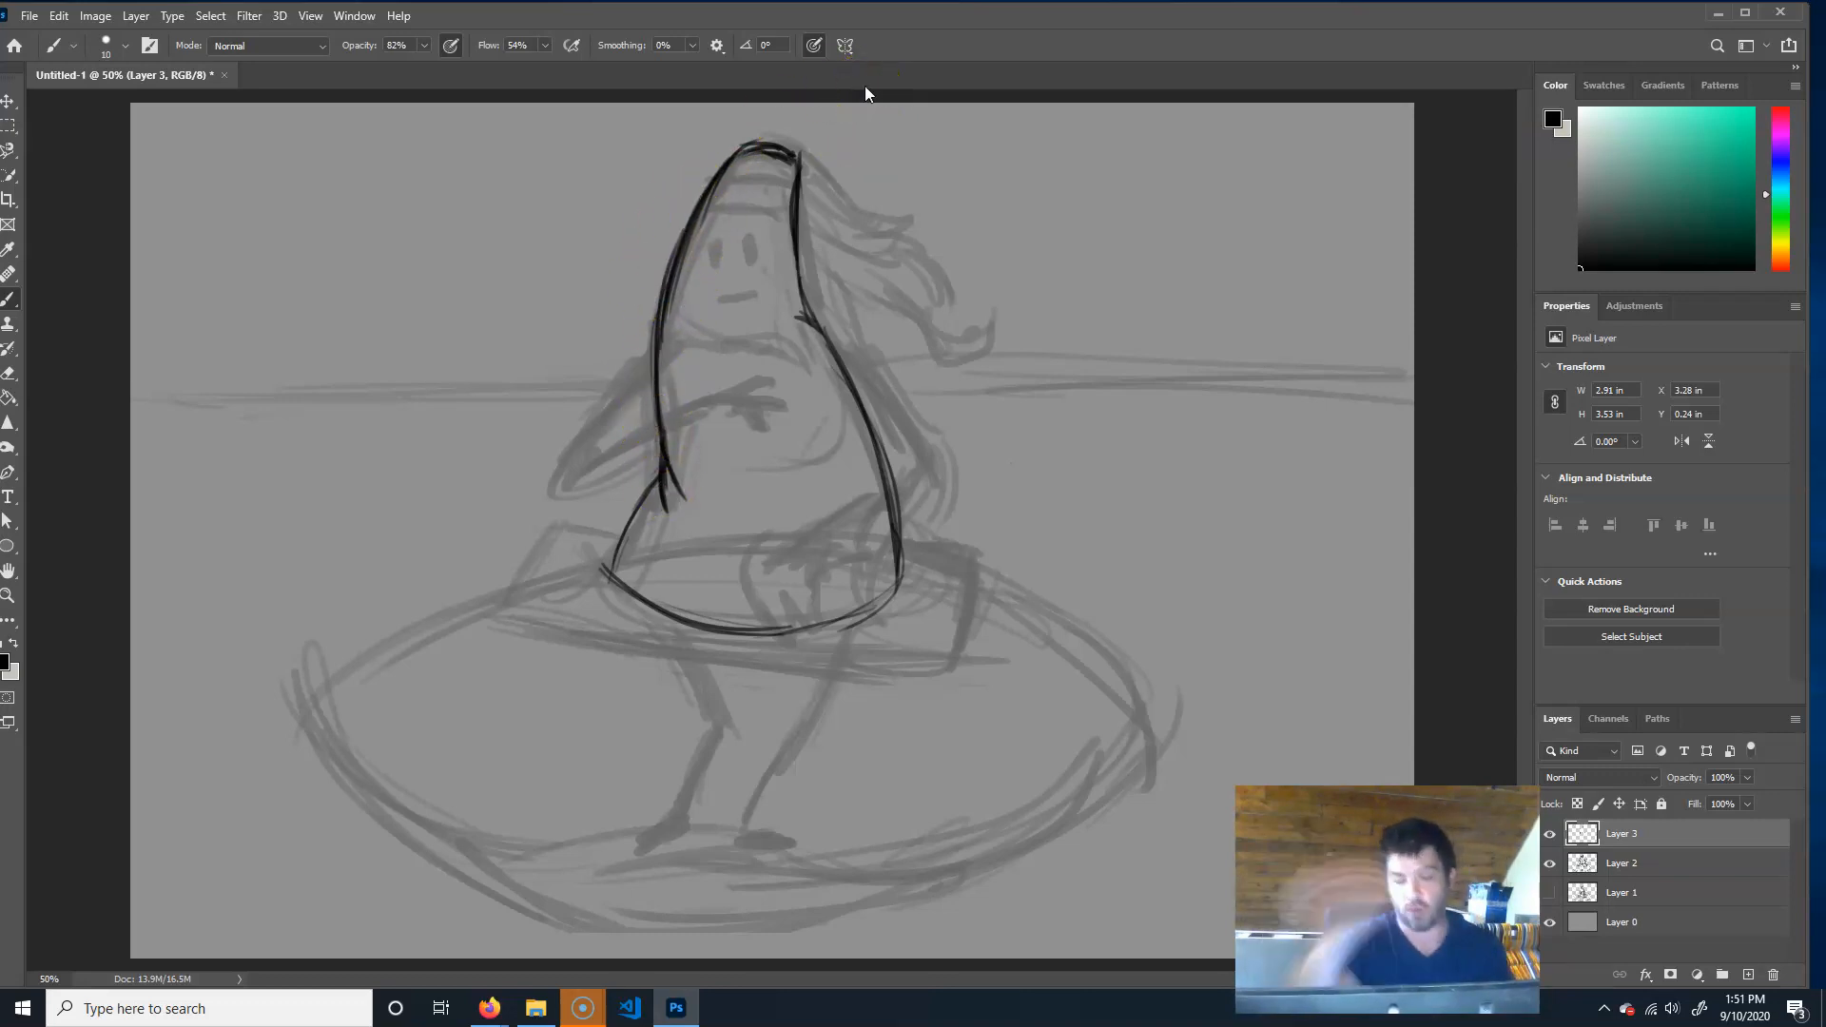
left_click_drag(544, 527, 617, 539)
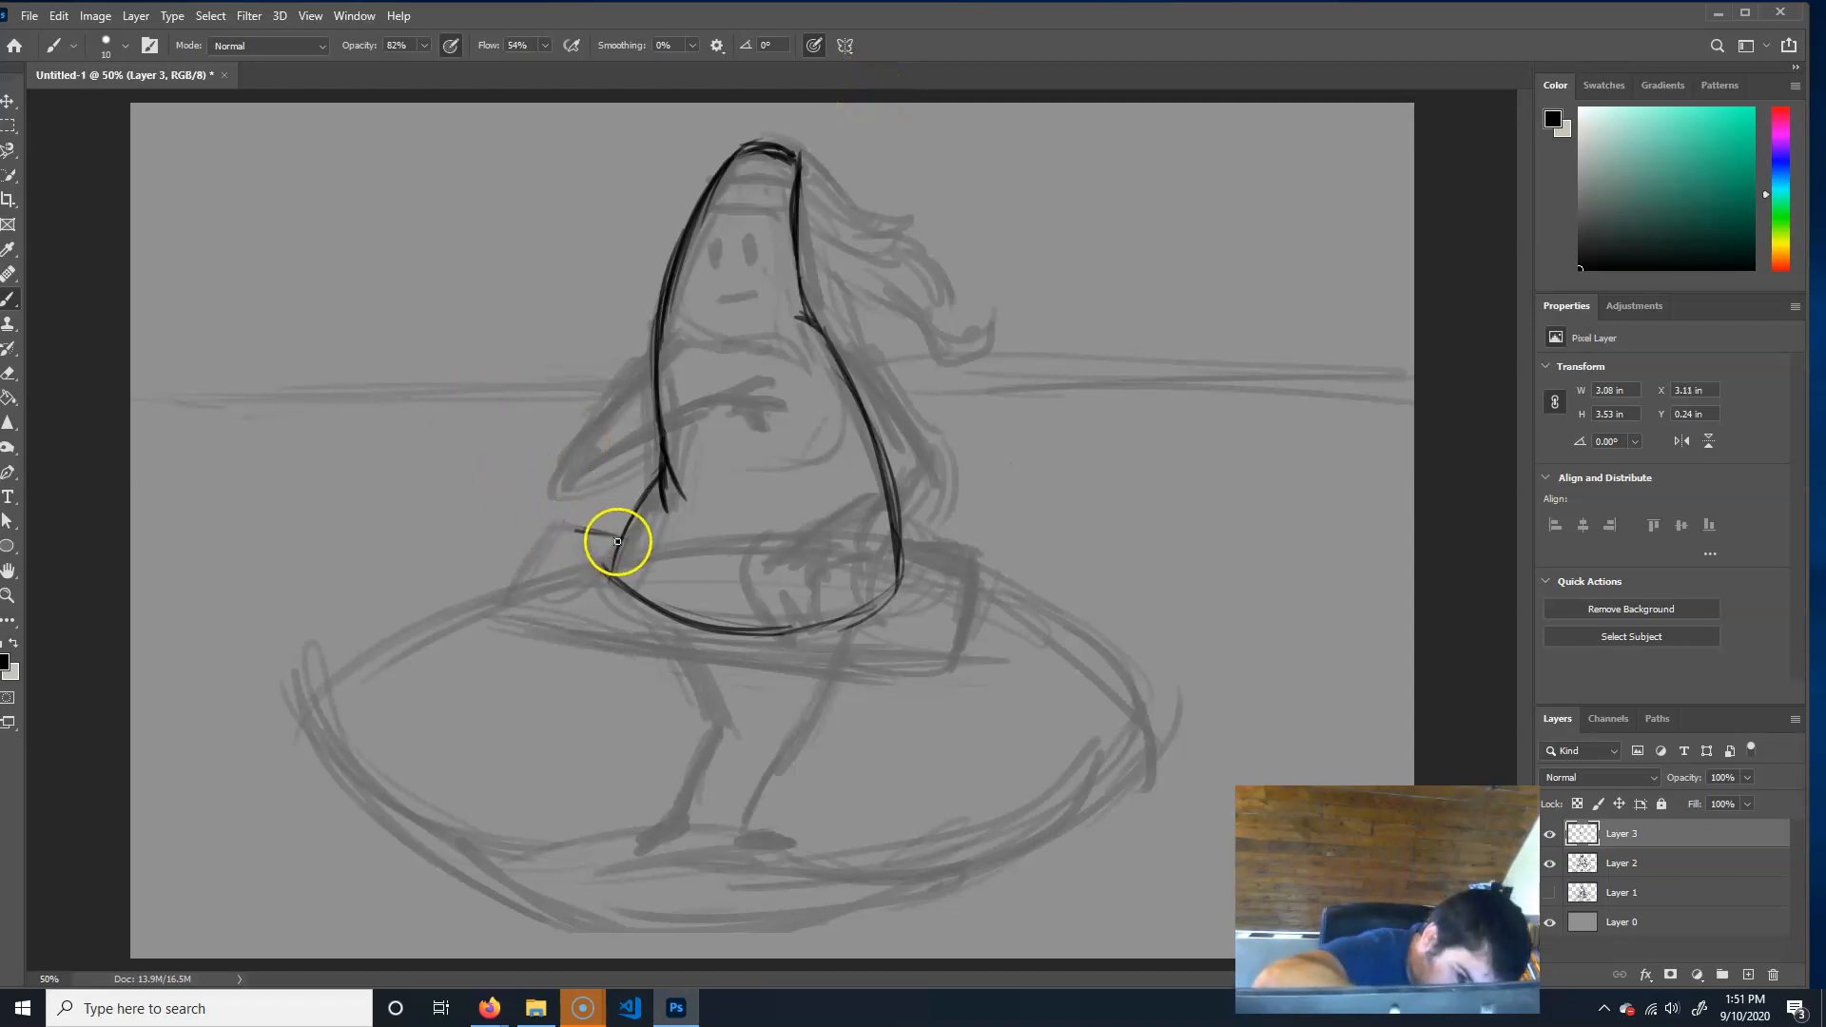
mouse_move(562, 525)
left_mouse_down()
mouse_move(504, 609)
mouse_move(597, 652)
left_mouse_up()
left_click_drag(500, 622, 679, 654)
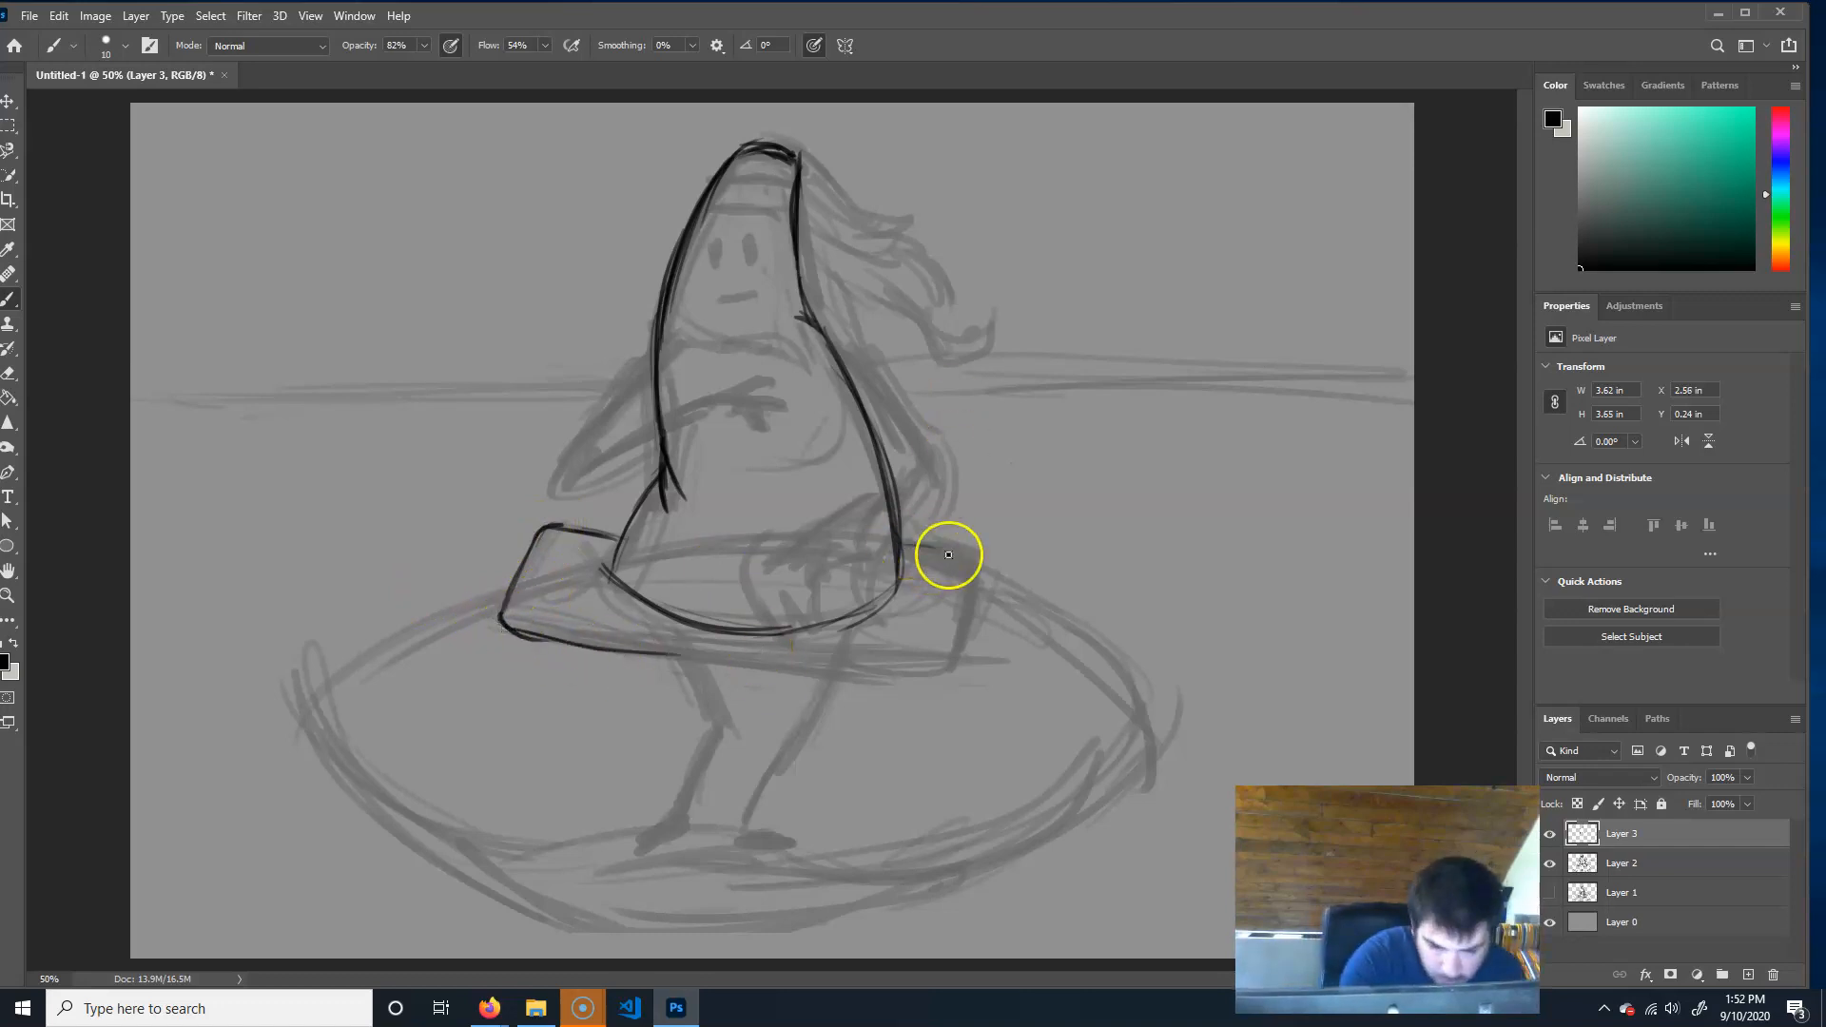
mouse_move(899, 545)
left_mouse_down()
mouse_move(961, 557)
mouse_move(962, 577)
mouse_move(967, 562)
mouse_move(944, 650)
mouse_move(909, 676)
left_mouse_up()
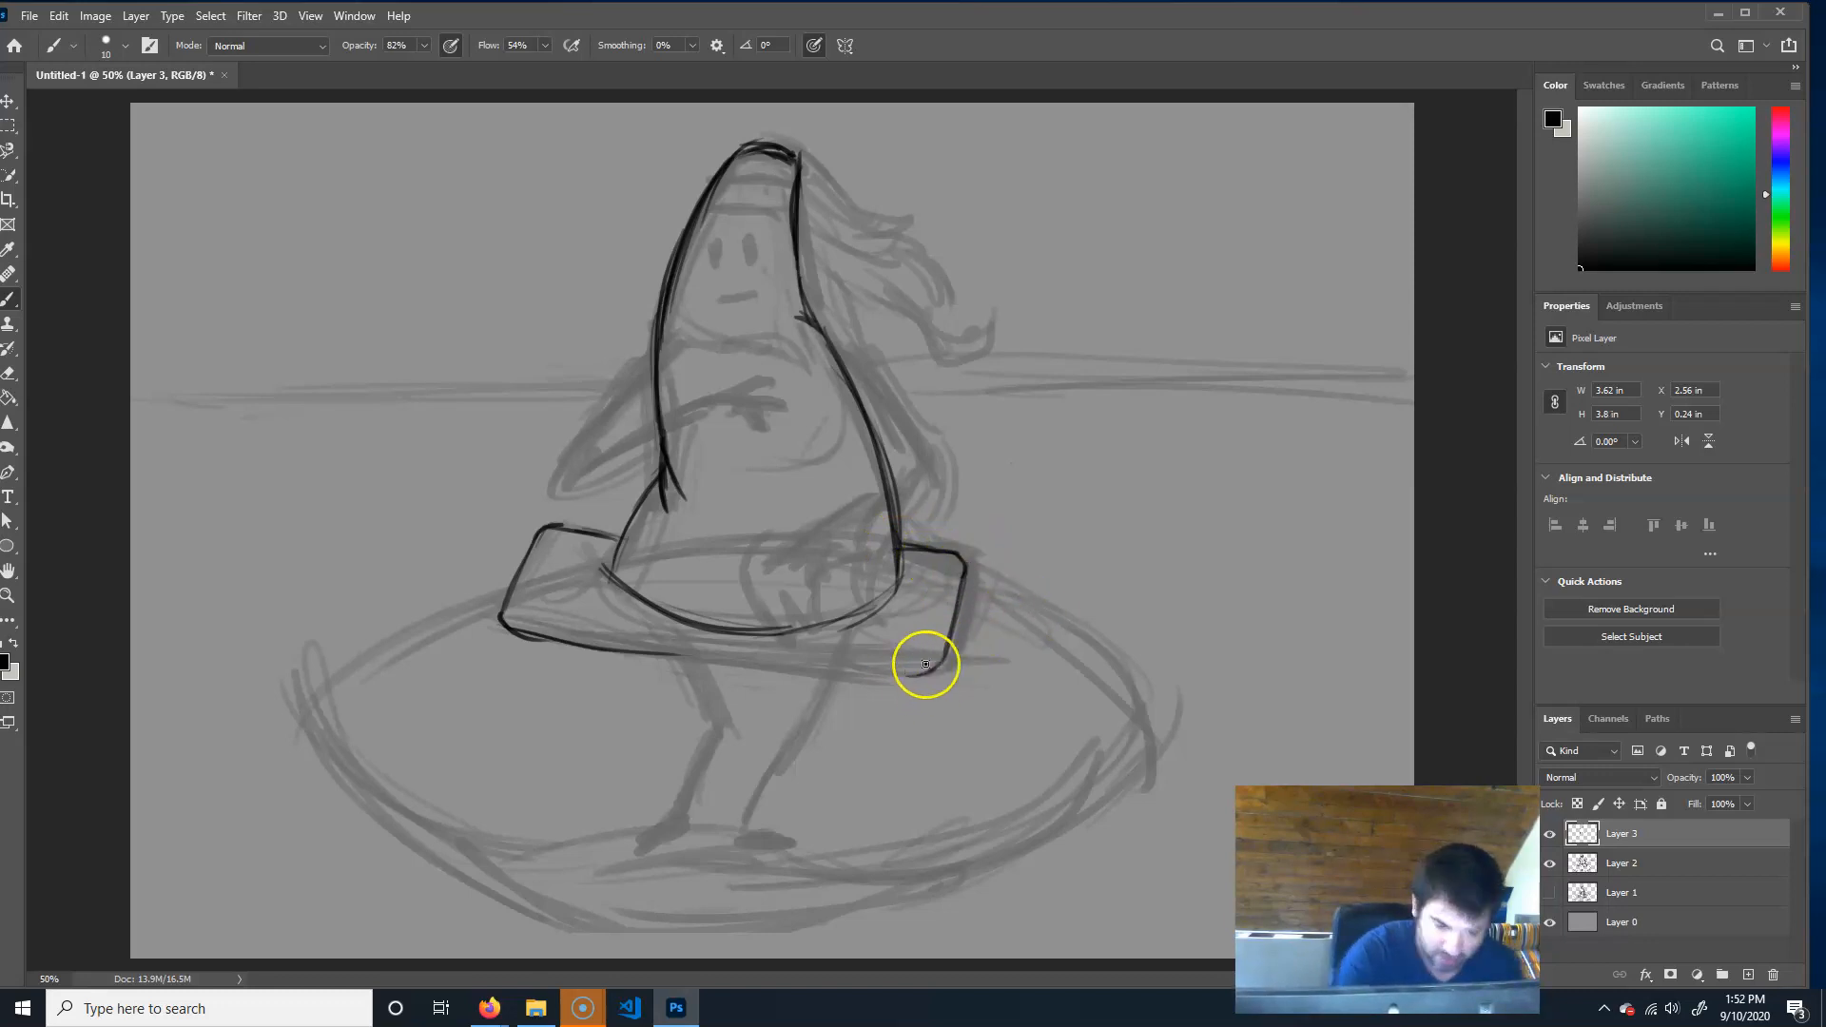
mouse_move(657, 652)
left_mouse_down()
mouse_move(931, 676)
mouse_move(818, 670)
mouse_move(911, 675)
left_mouse_up()
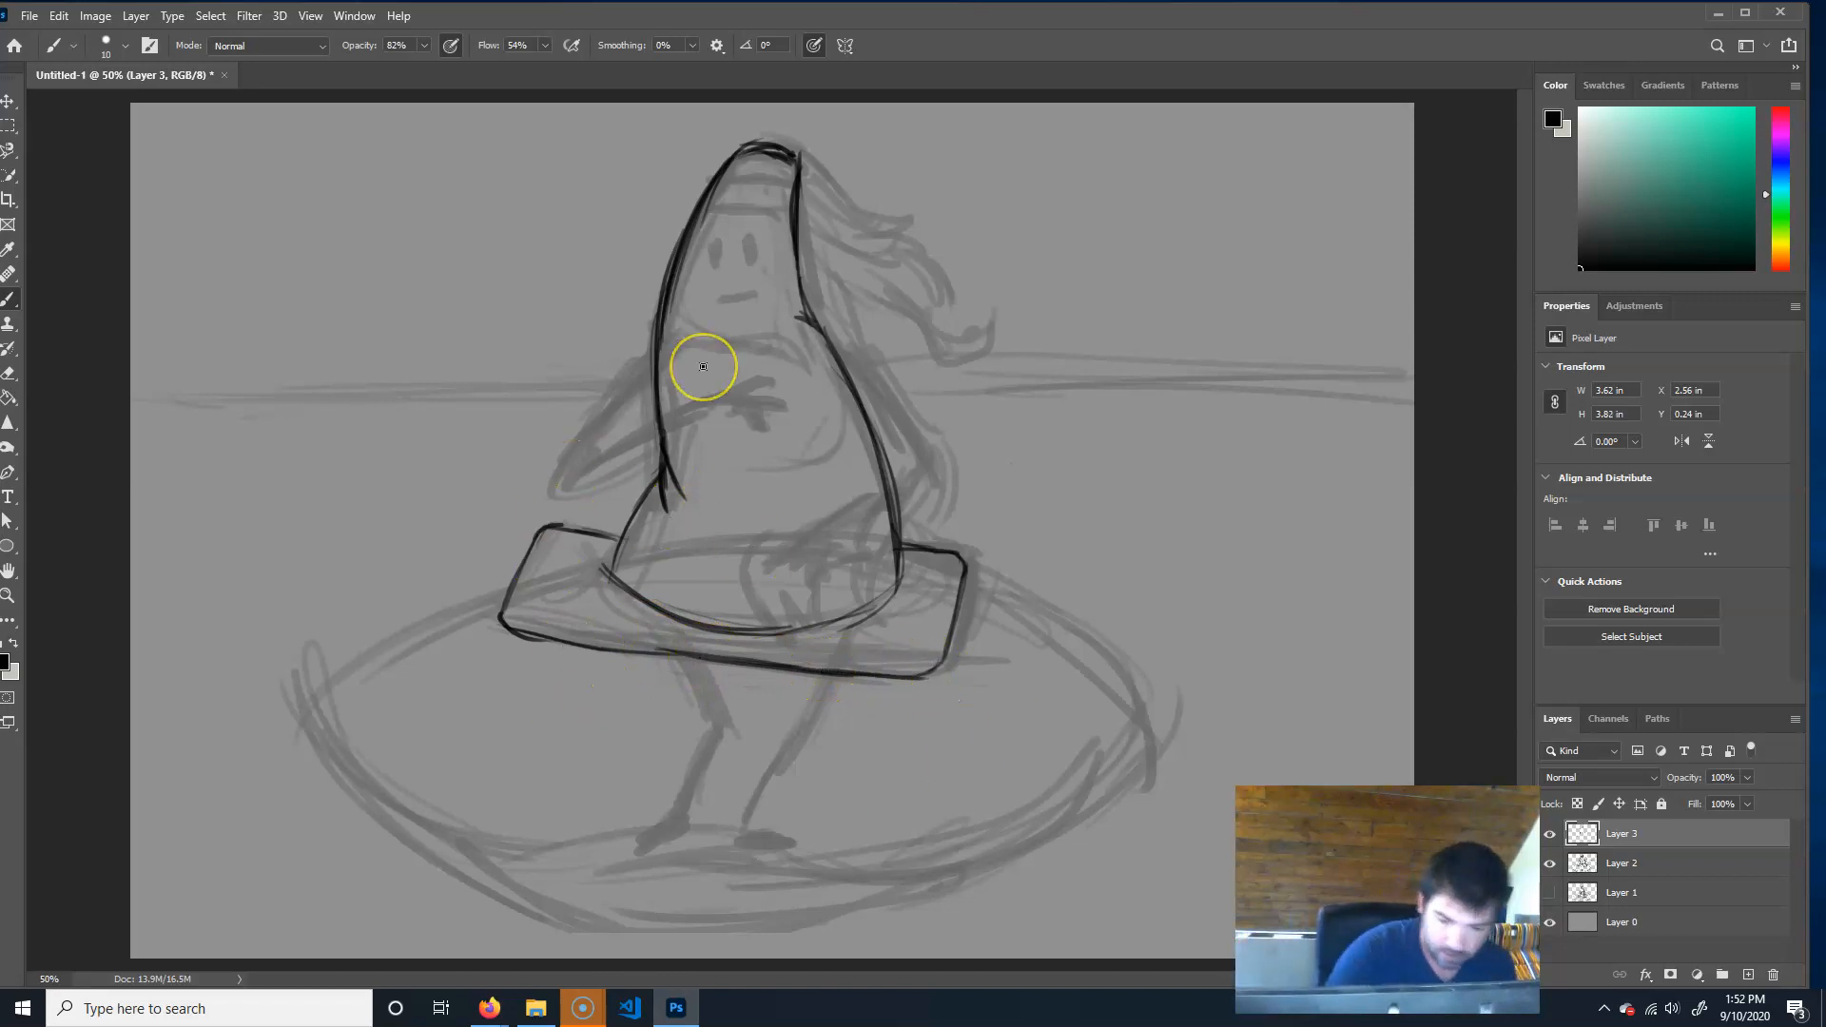
mouse_move(492, 606)
left_mouse_down()
mouse_move(519, 647)
mouse_move(499, 630)
mouse_move(667, 680)
mouse_move(654, 670)
mouse_move(778, 678)
mouse_move(867, 608)
mouse_move(850, 568)
mouse_move(965, 600)
mouse_move(949, 677)
mouse_move(960, 530)
mouse_move(953, 644)
mouse_move(970, 601)
mouse_move(950, 653)
mouse_move(971, 605)
mouse_move(922, 694)
left_mouse_up()
Outline both bent legs and feet below the base slab, following the faded sketch.
mouse_move(686, 677)
left_mouse_down()
mouse_move(713, 727)
mouse_move(721, 701)
mouse_move(727, 738)
mouse_move(693, 745)
mouse_move(685, 766)
mouse_move(725, 741)
mouse_move(711, 765)
mouse_move(725, 738)
mouse_move(660, 821)
left_mouse_up()
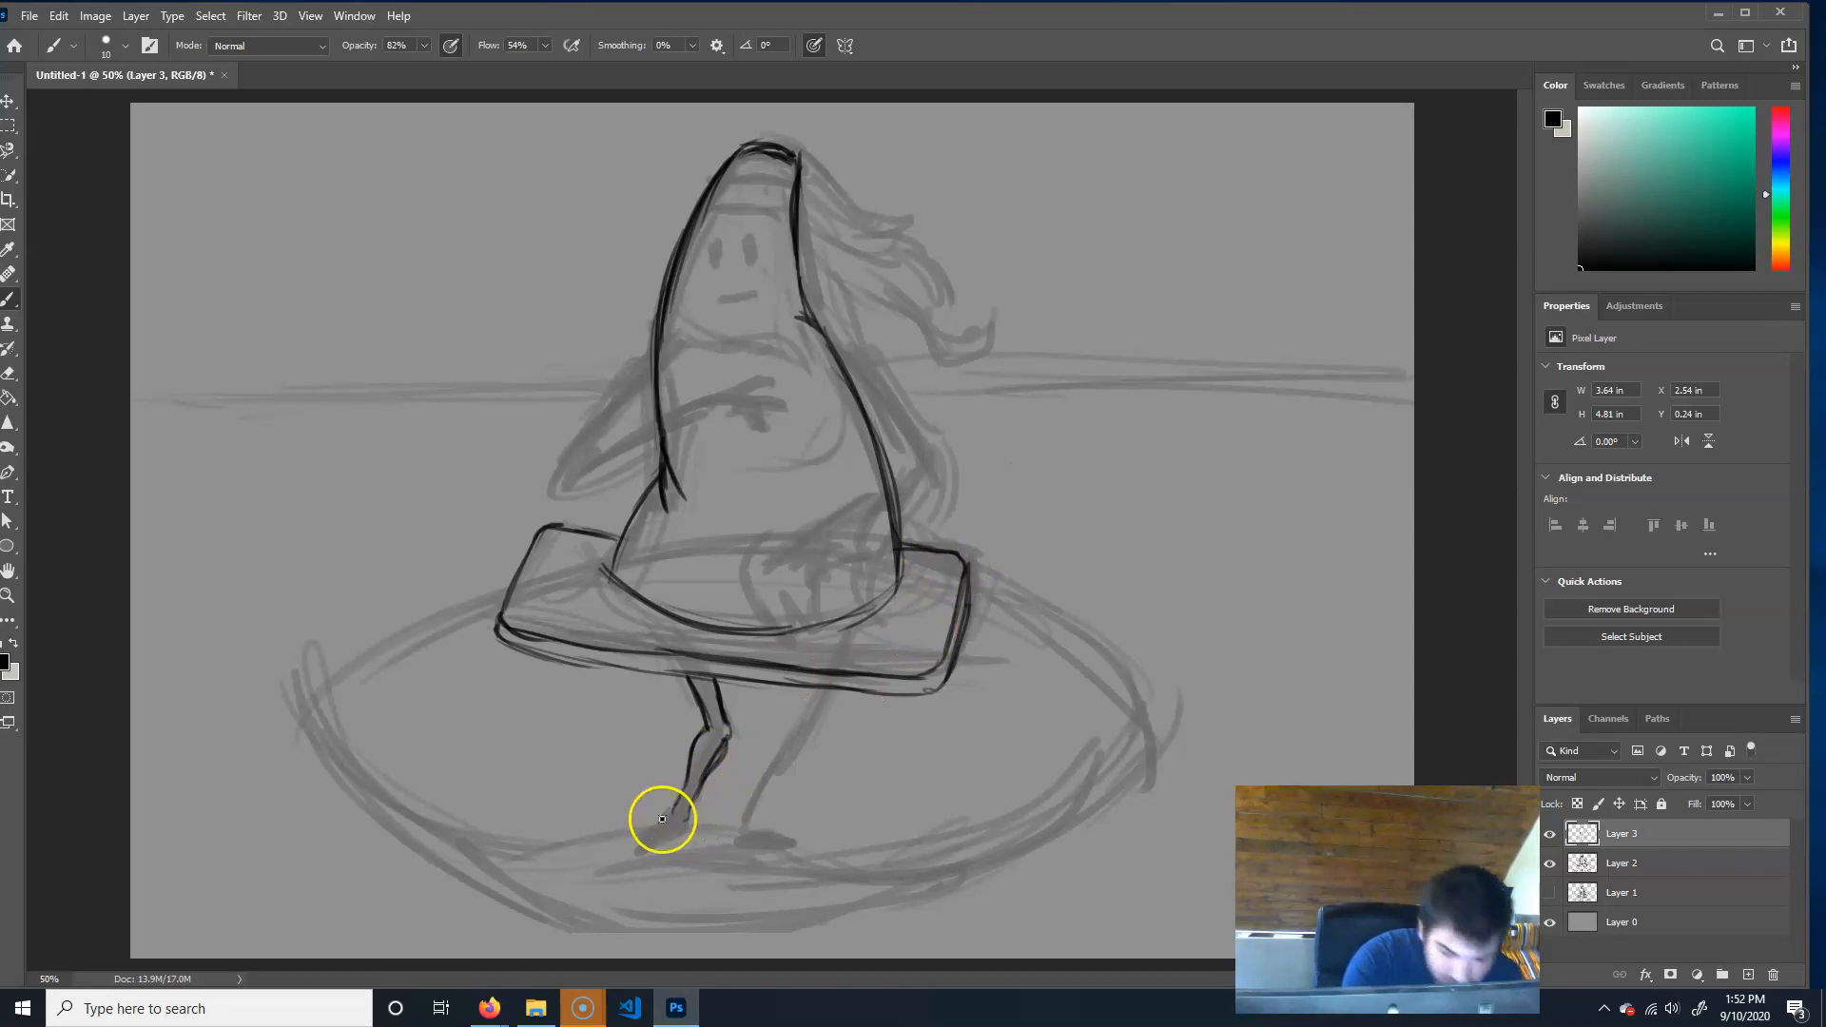
mouse_move(667, 815)
left_mouse_down()
mouse_move(637, 843)
mouse_move(656, 855)
mouse_move(694, 817)
mouse_move(656, 856)
left_mouse_up()
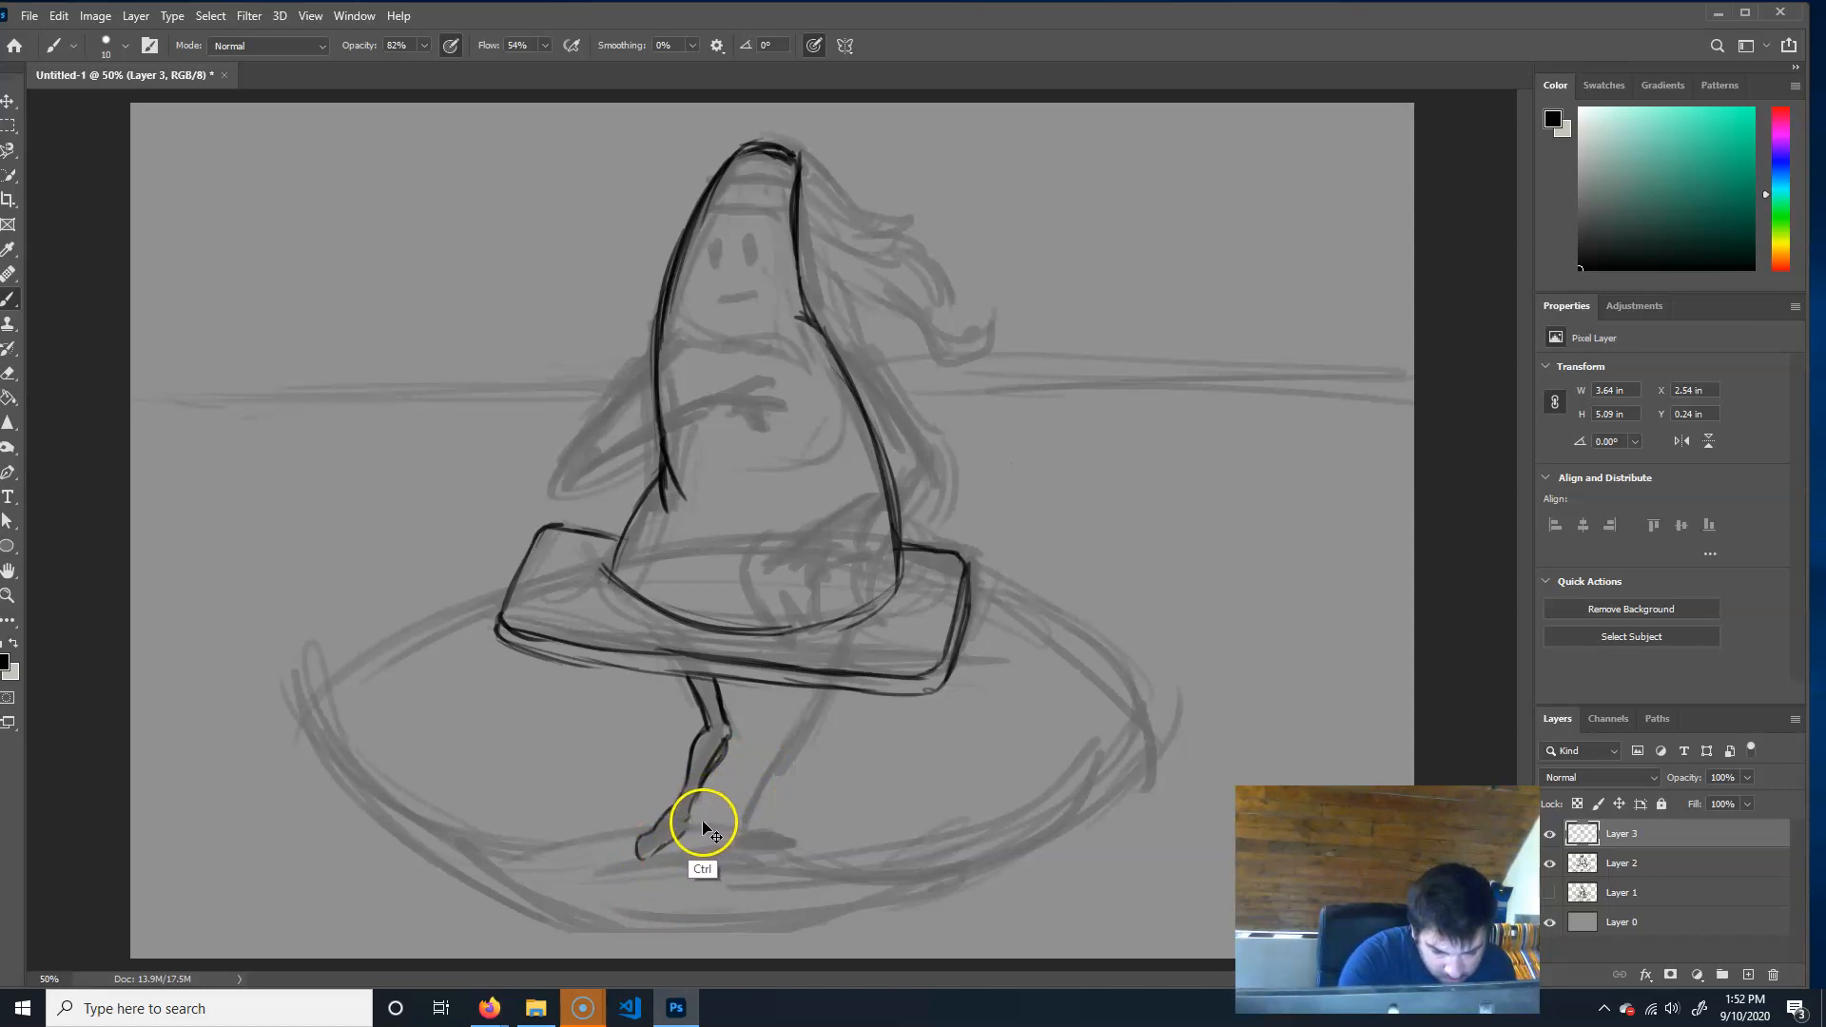
left_click_drag(676, 834, 660, 846)
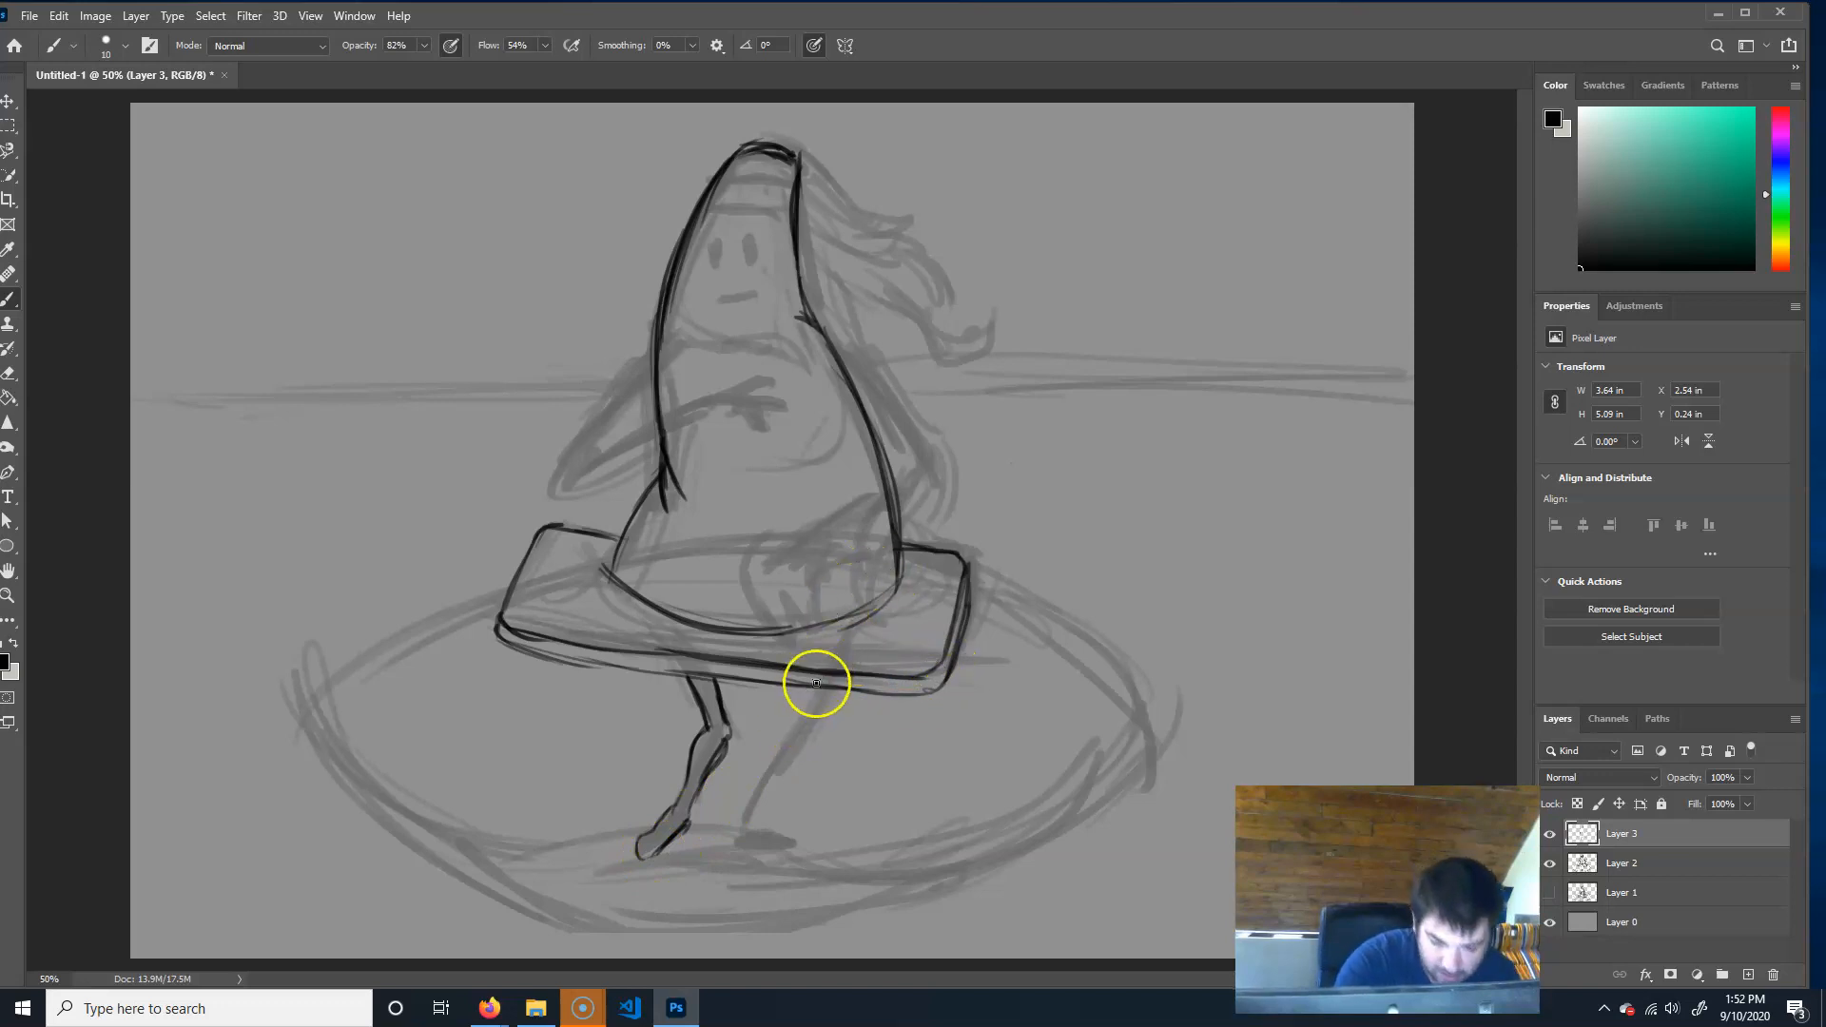
left_click_drag(803, 697, 741, 823)
mouse_move(841, 694)
left_mouse_down()
mouse_move(769, 789)
mouse_move(757, 817)
mouse_move(805, 734)
mouse_move(766, 830)
mouse_move(707, 785)
mouse_move(774, 833)
left_mouse_up()
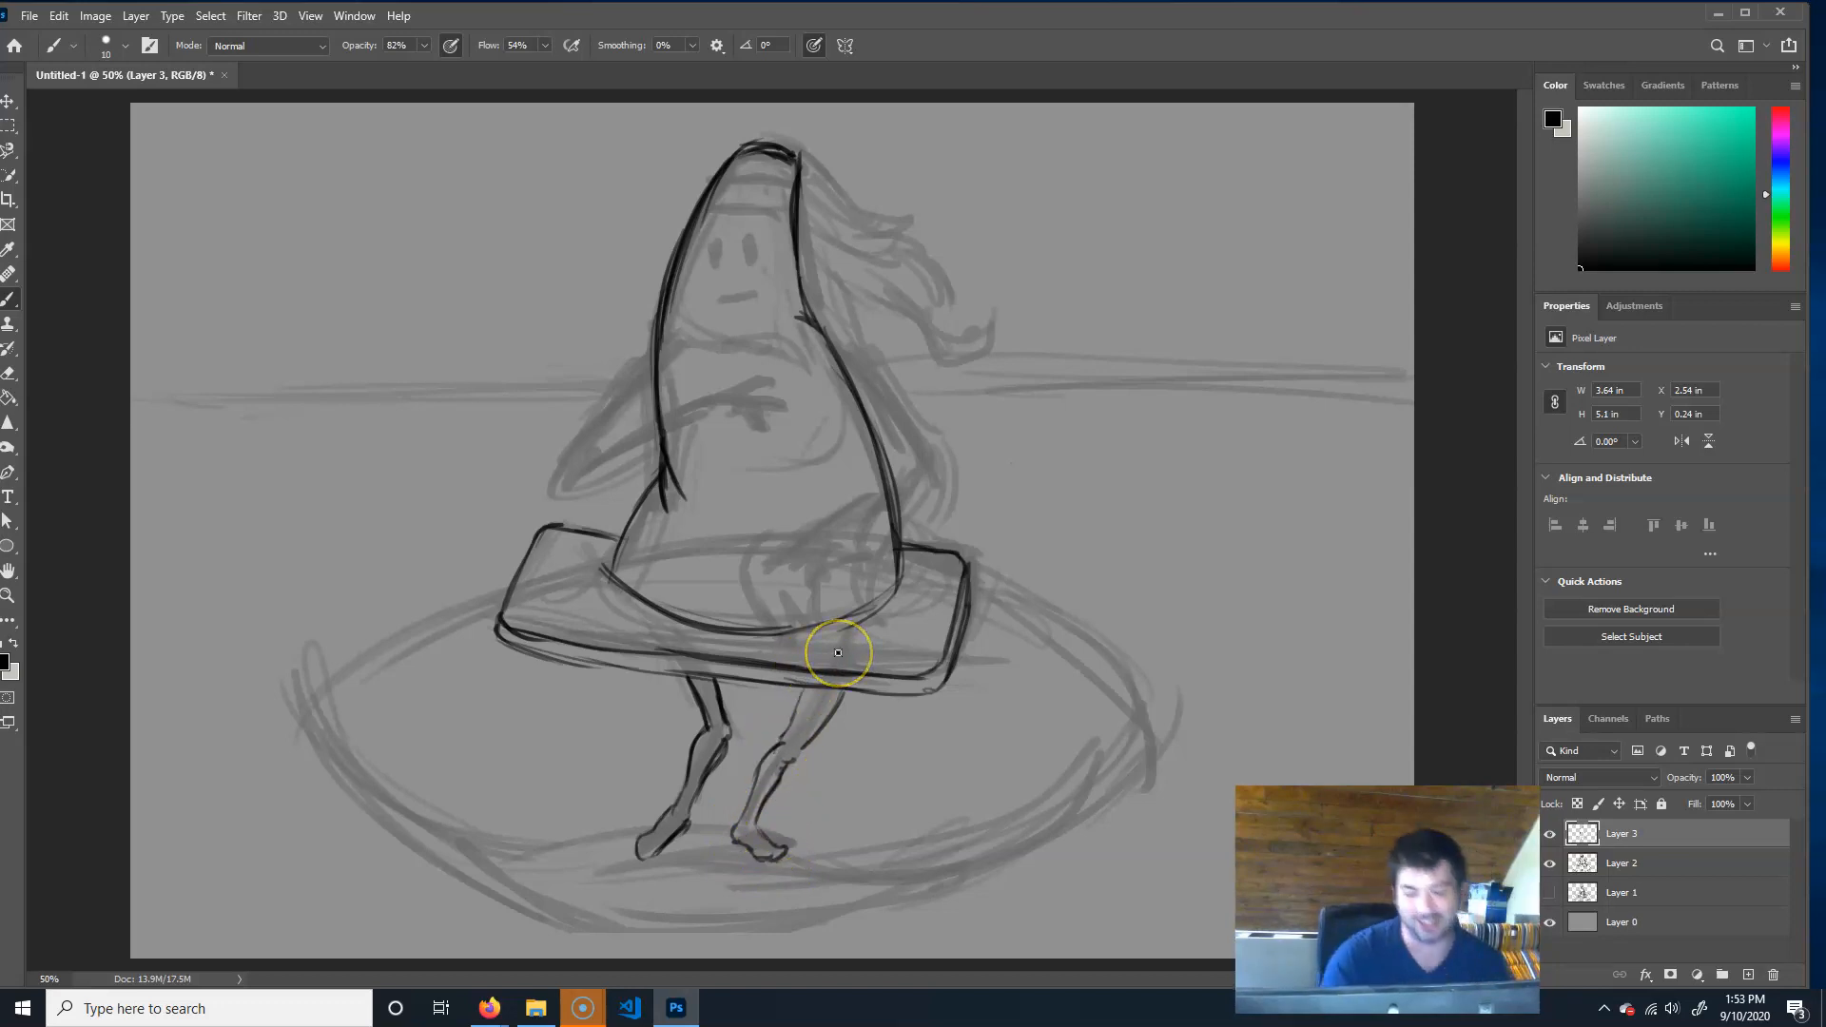
mouse_move(719, 685)
left_mouse_down()
mouse_move(728, 732)
mouse_move(708, 734)
mouse_move(693, 701)
mouse_move(708, 732)
left_mouse_up()
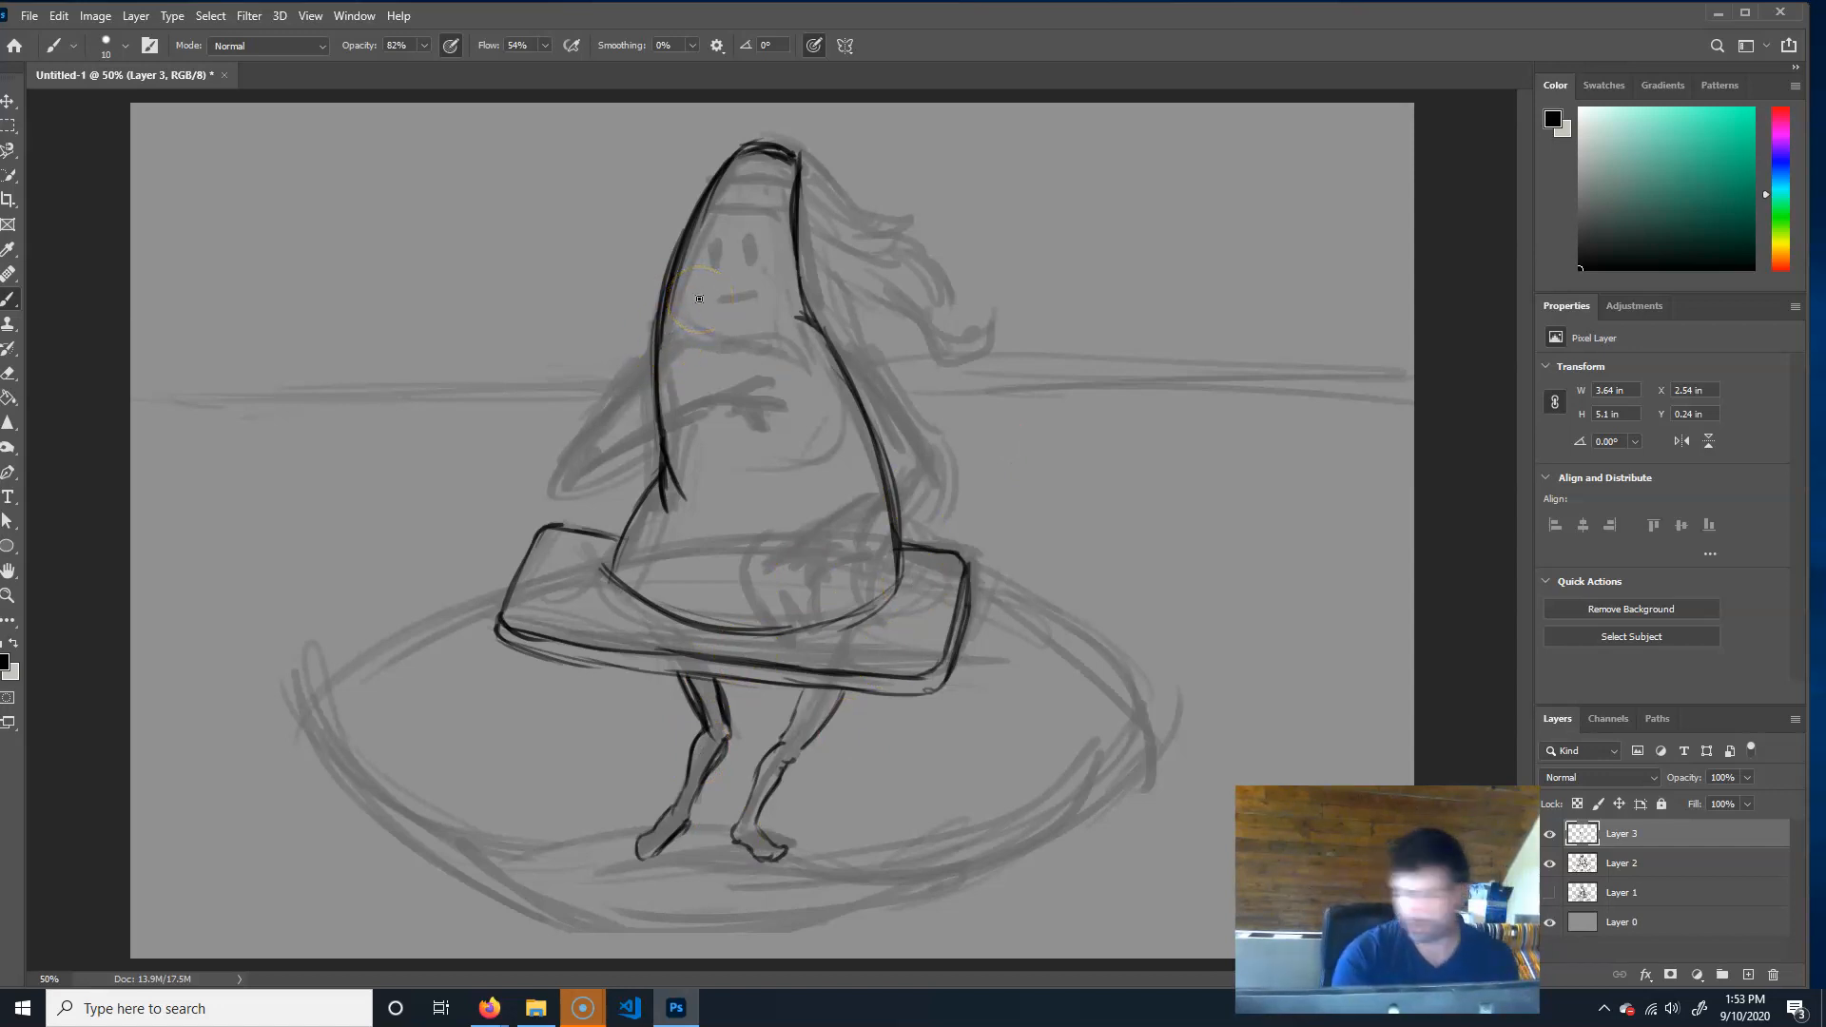
Draw the left-side arm bending at the elbow, with its fingered hand resting across the chest.
left_click_drag(682, 311, 615, 383)
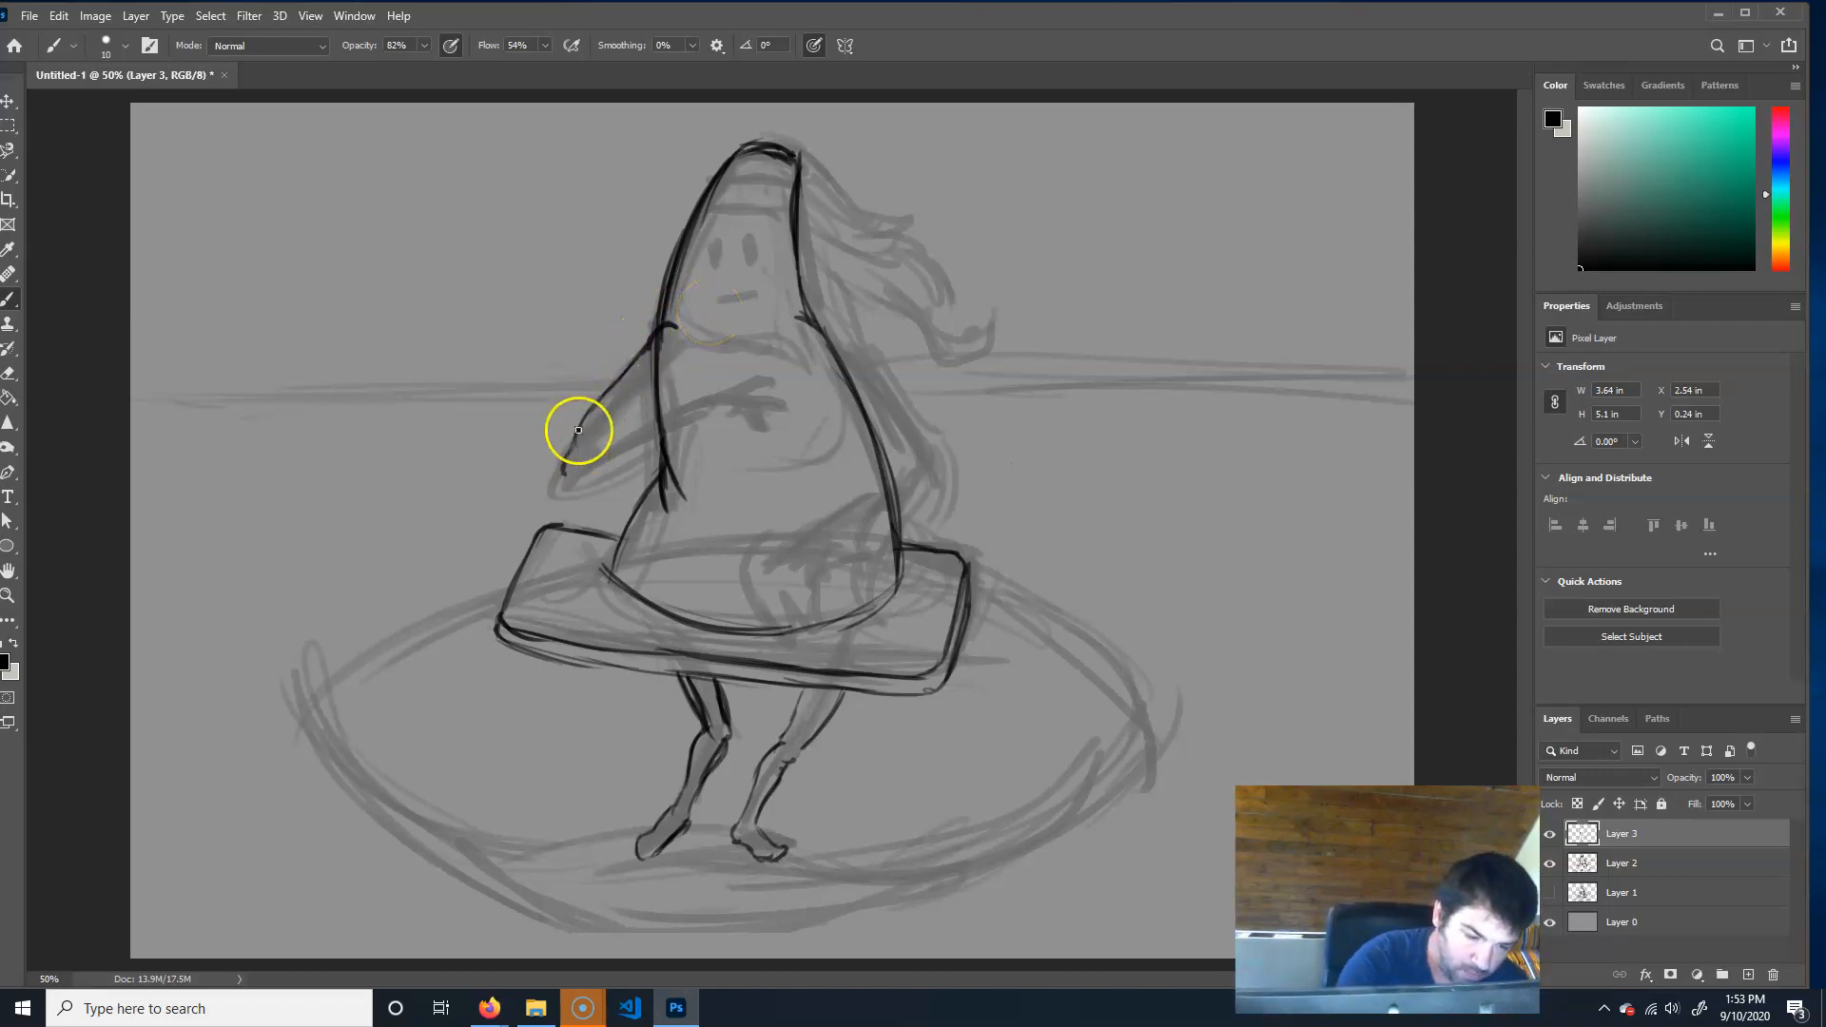
left_click_drag(681, 363, 600, 438)
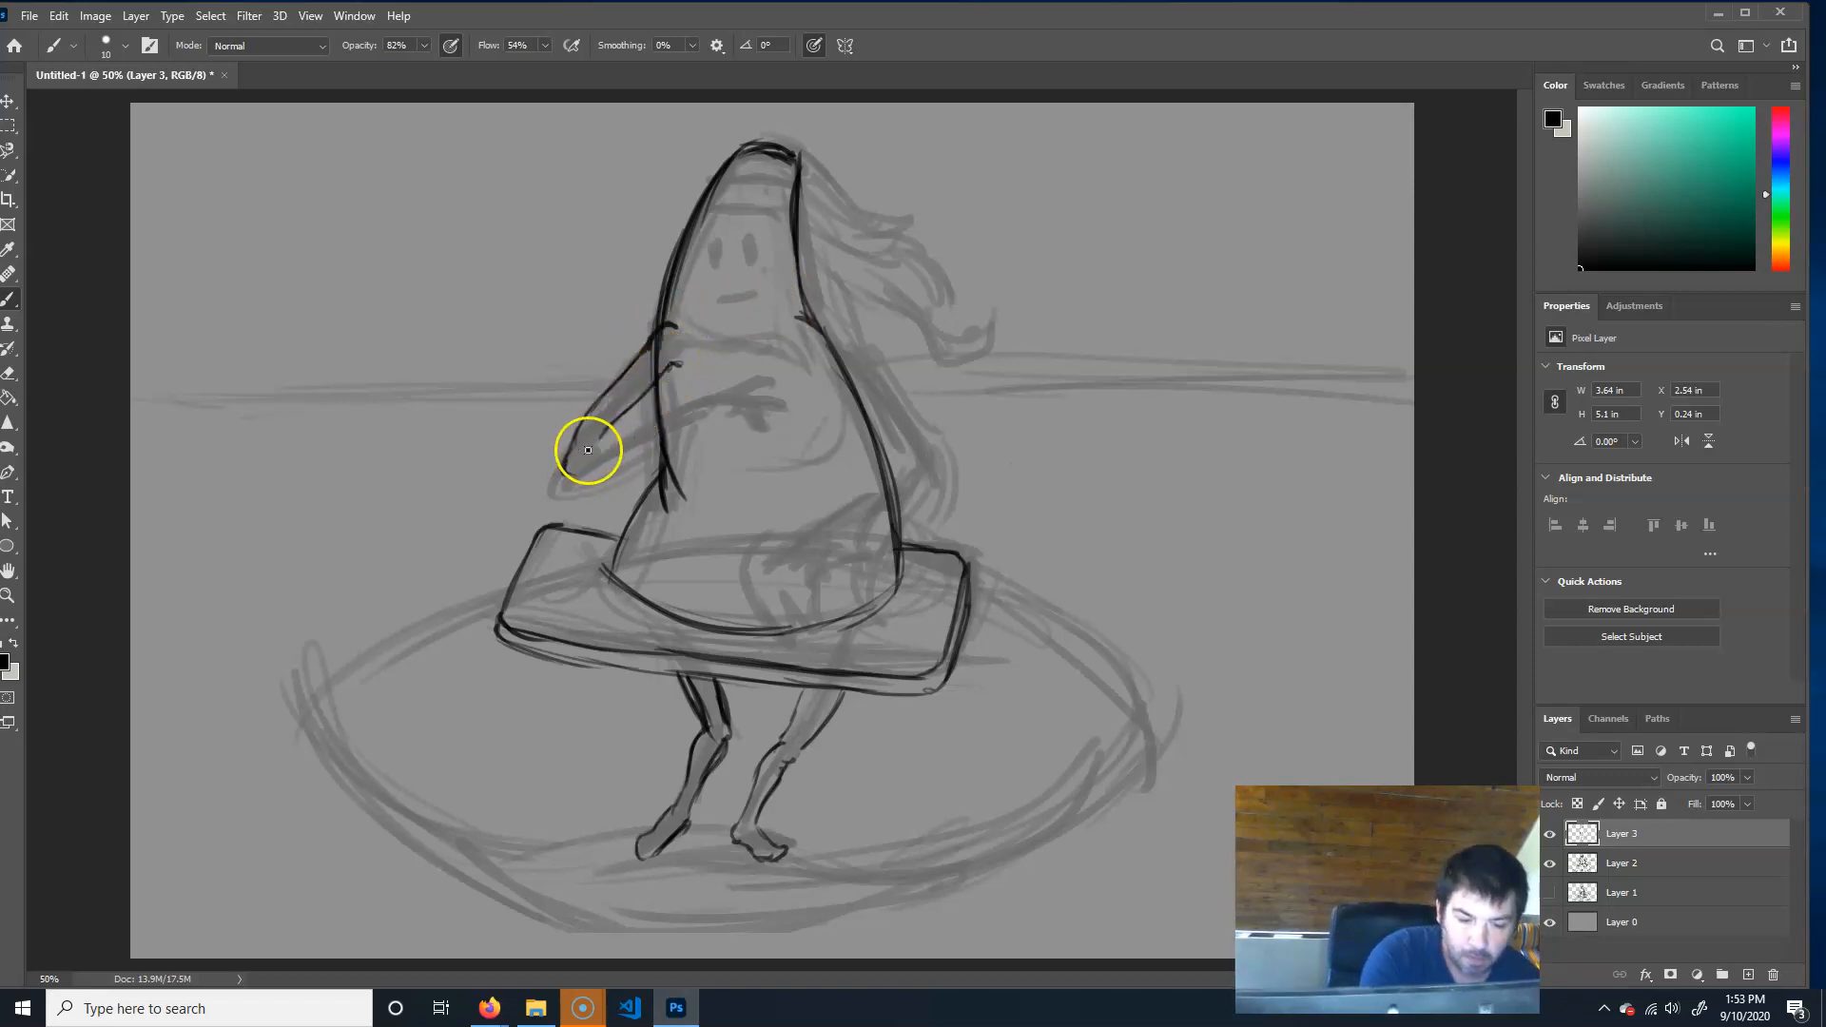
mouse_move(699, 397)
left_mouse_down()
mouse_move(579, 473)
mouse_move(611, 476)
mouse_move(725, 405)
left_mouse_up()
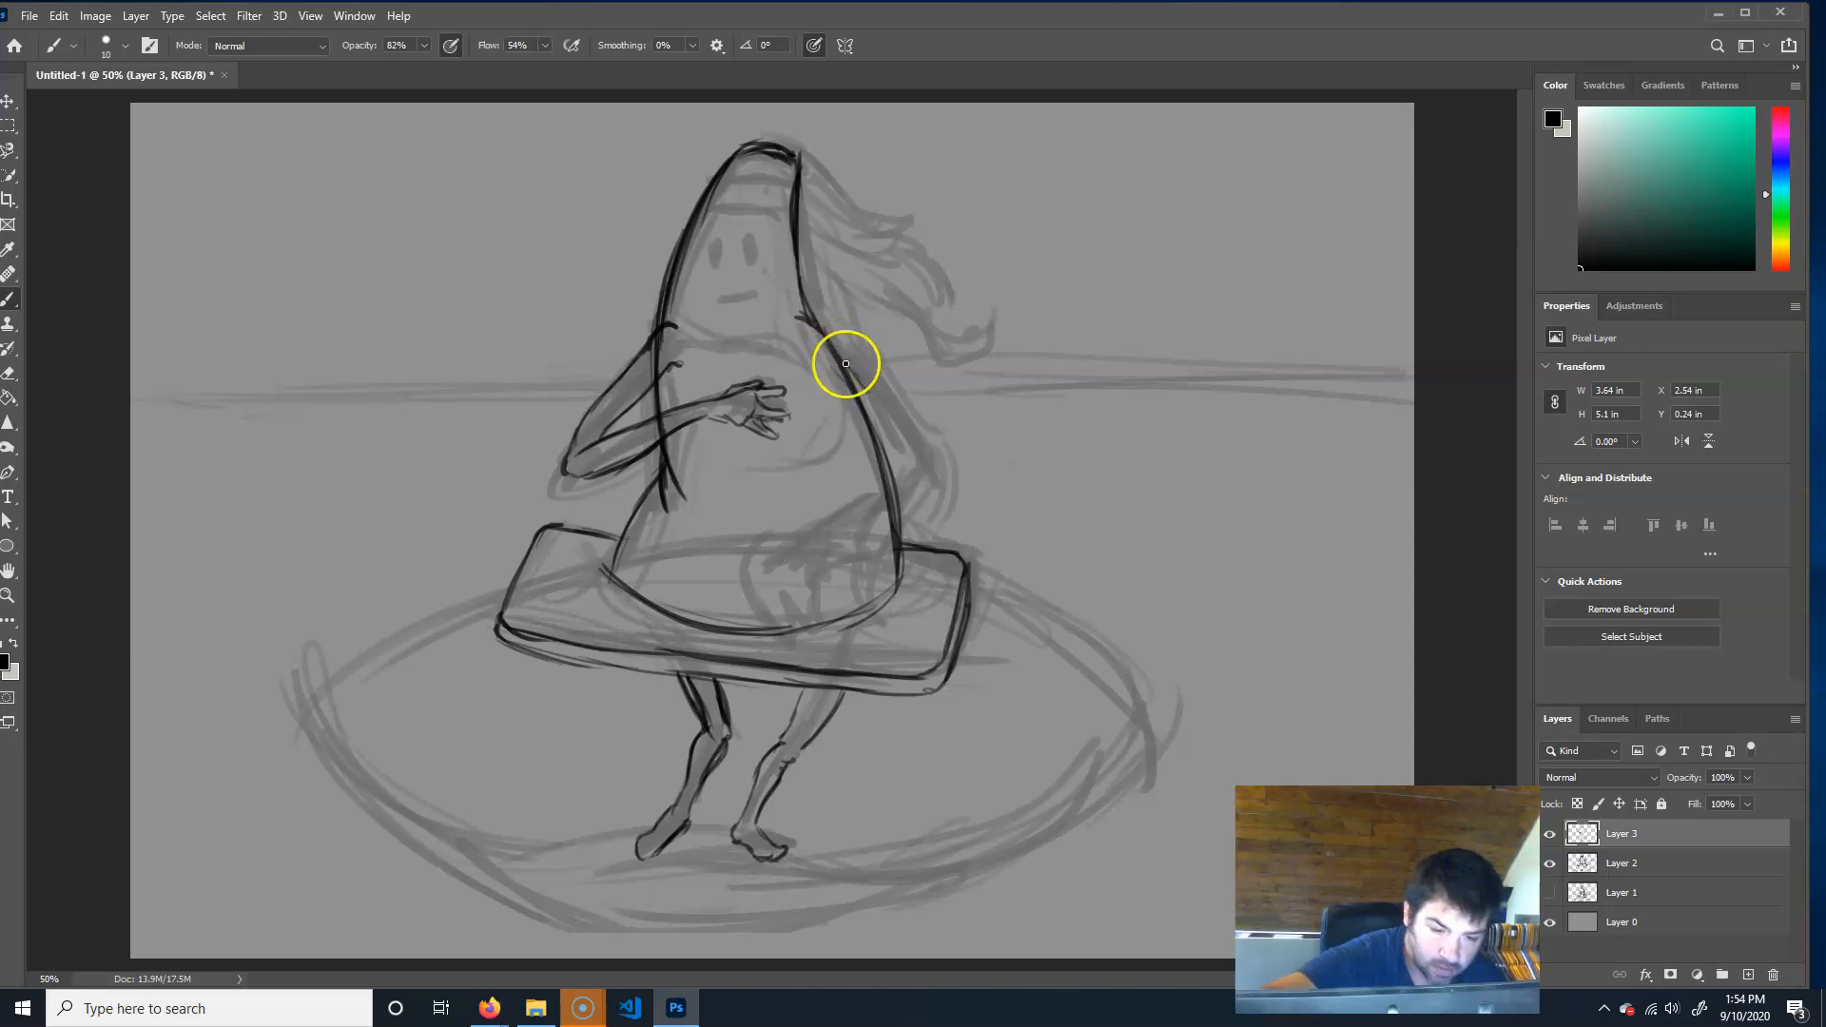
Draw the right-side arm from the shoulder down to the elbow, with its hand reaching across the lower body.
mouse_move(846, 363)
left_mouse_down()
mouse_move(914, 468)
mouse_move(908, 494)
mouse_move(897, 476)
mouse_move(914, 475)
mouse_move(910, 511)
mouse_move(918, 474)
mouse_move(899, 515)
mouse_move(918, 497)
mouse_move(898, 513)
mouse_move(866, 498)
mouse_move(889, 476)
mouse_move(804, 537)
mouse_move(853, 533)
mouse_move(799, 570)
left_mouse_up()
mouse_move(876, 490)
left_mouse_down()
mouse_move(799, 522)
mouse_move(774, 562)
mouse_move(779, 546)
mouse_move(795, 558)
mouse_move(779, 570)
mouse_move(804, 567)
left_mouse_up()
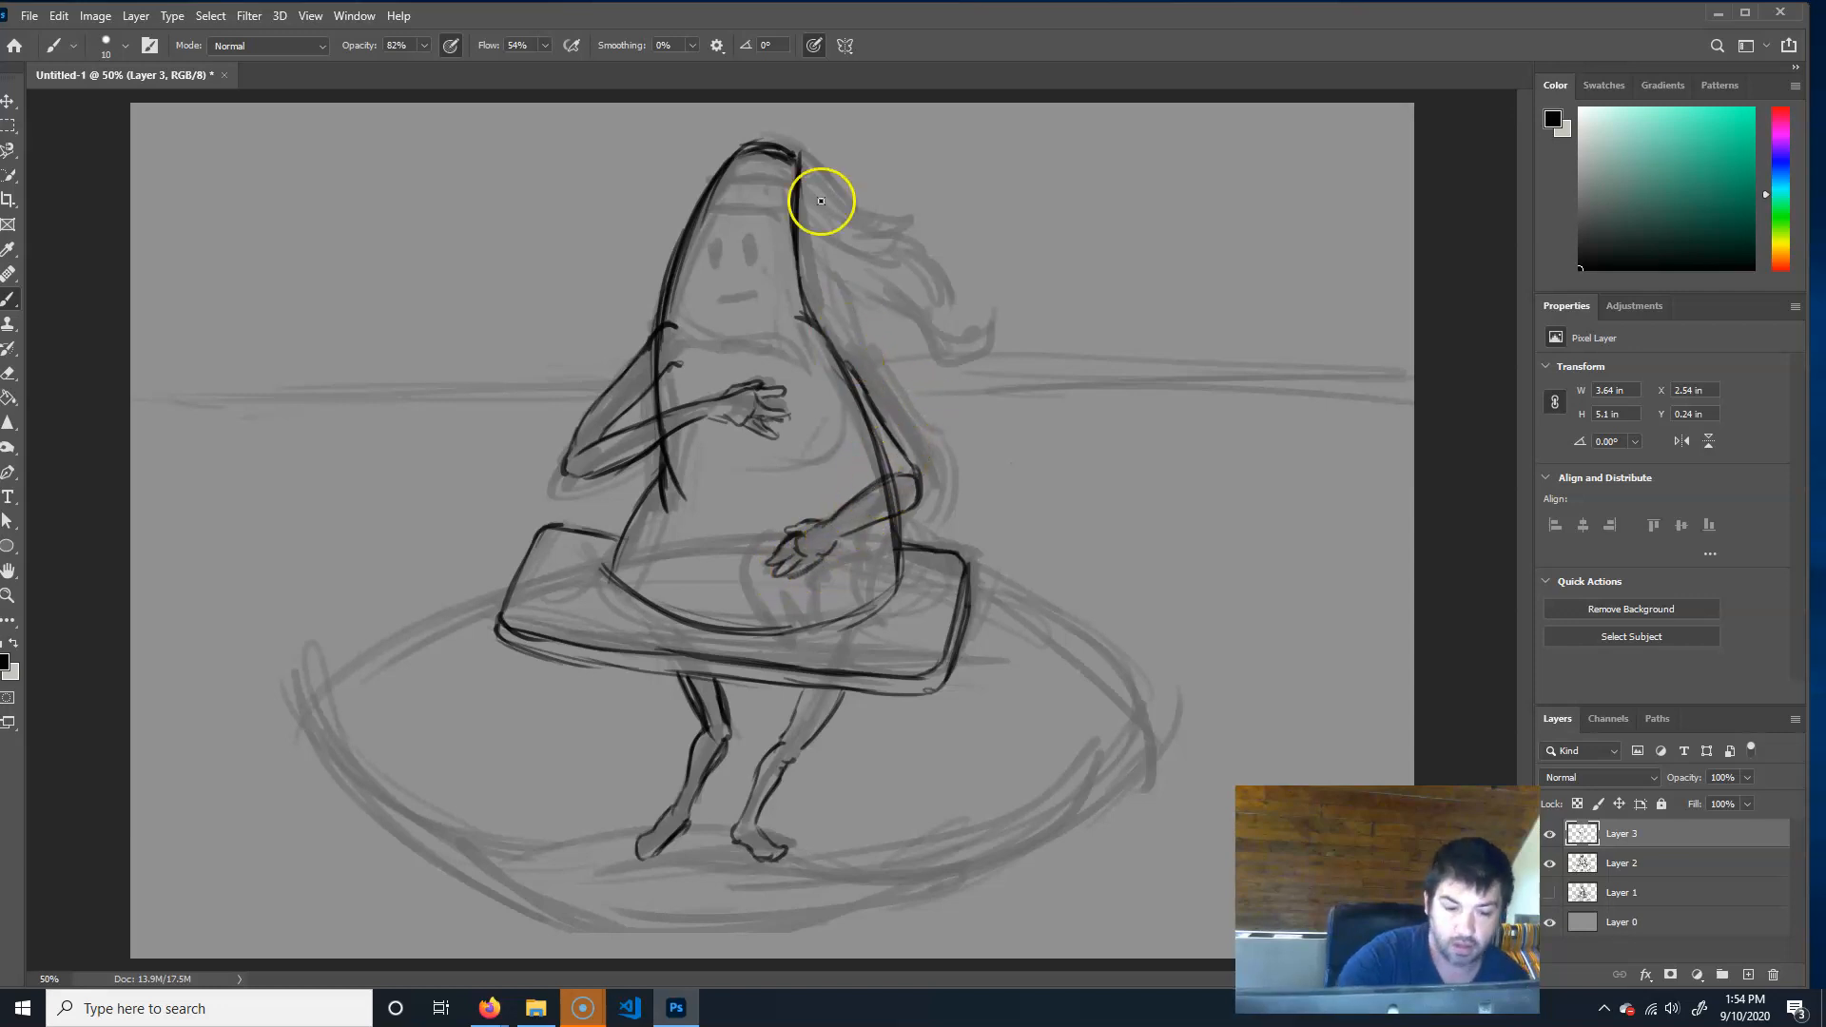
left_click_drag(848, 366, 914, 470)
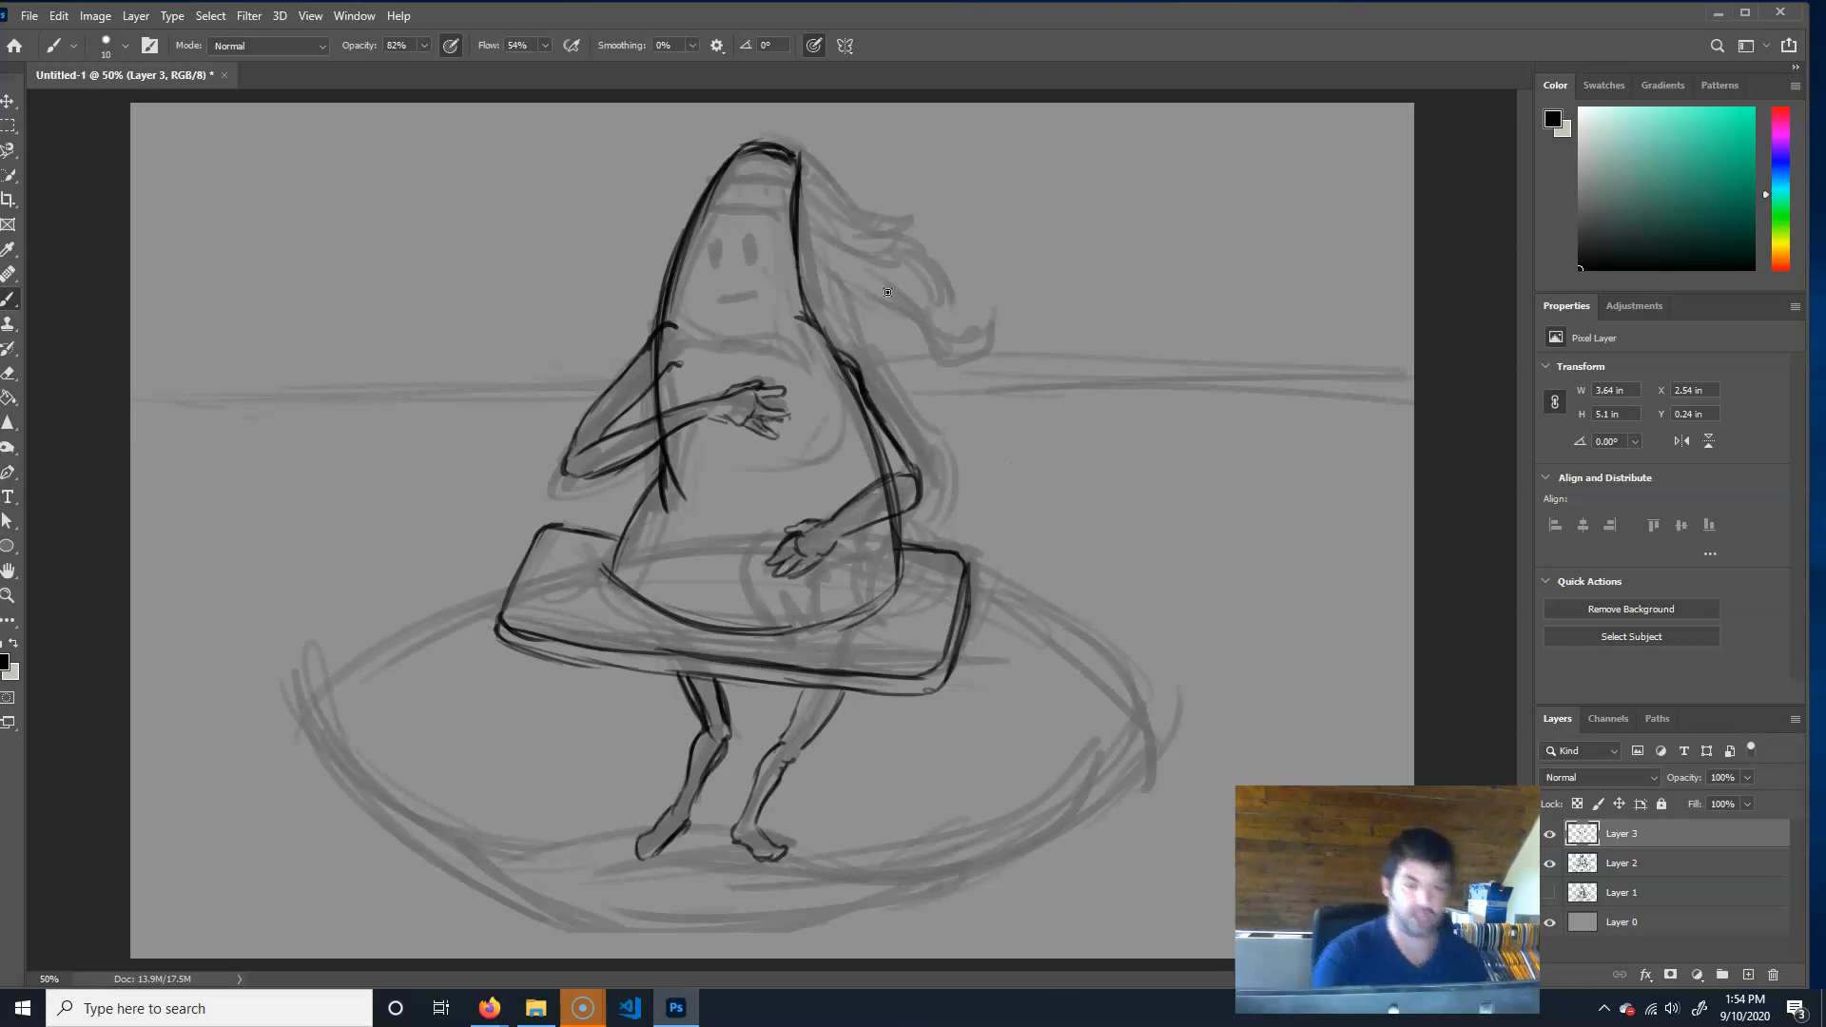
Lasso the right-side arm, move it slightly up and left, and redraw the cone's broken edge around it with the brush.
left_click(7, 152)
left_click(112, 147)
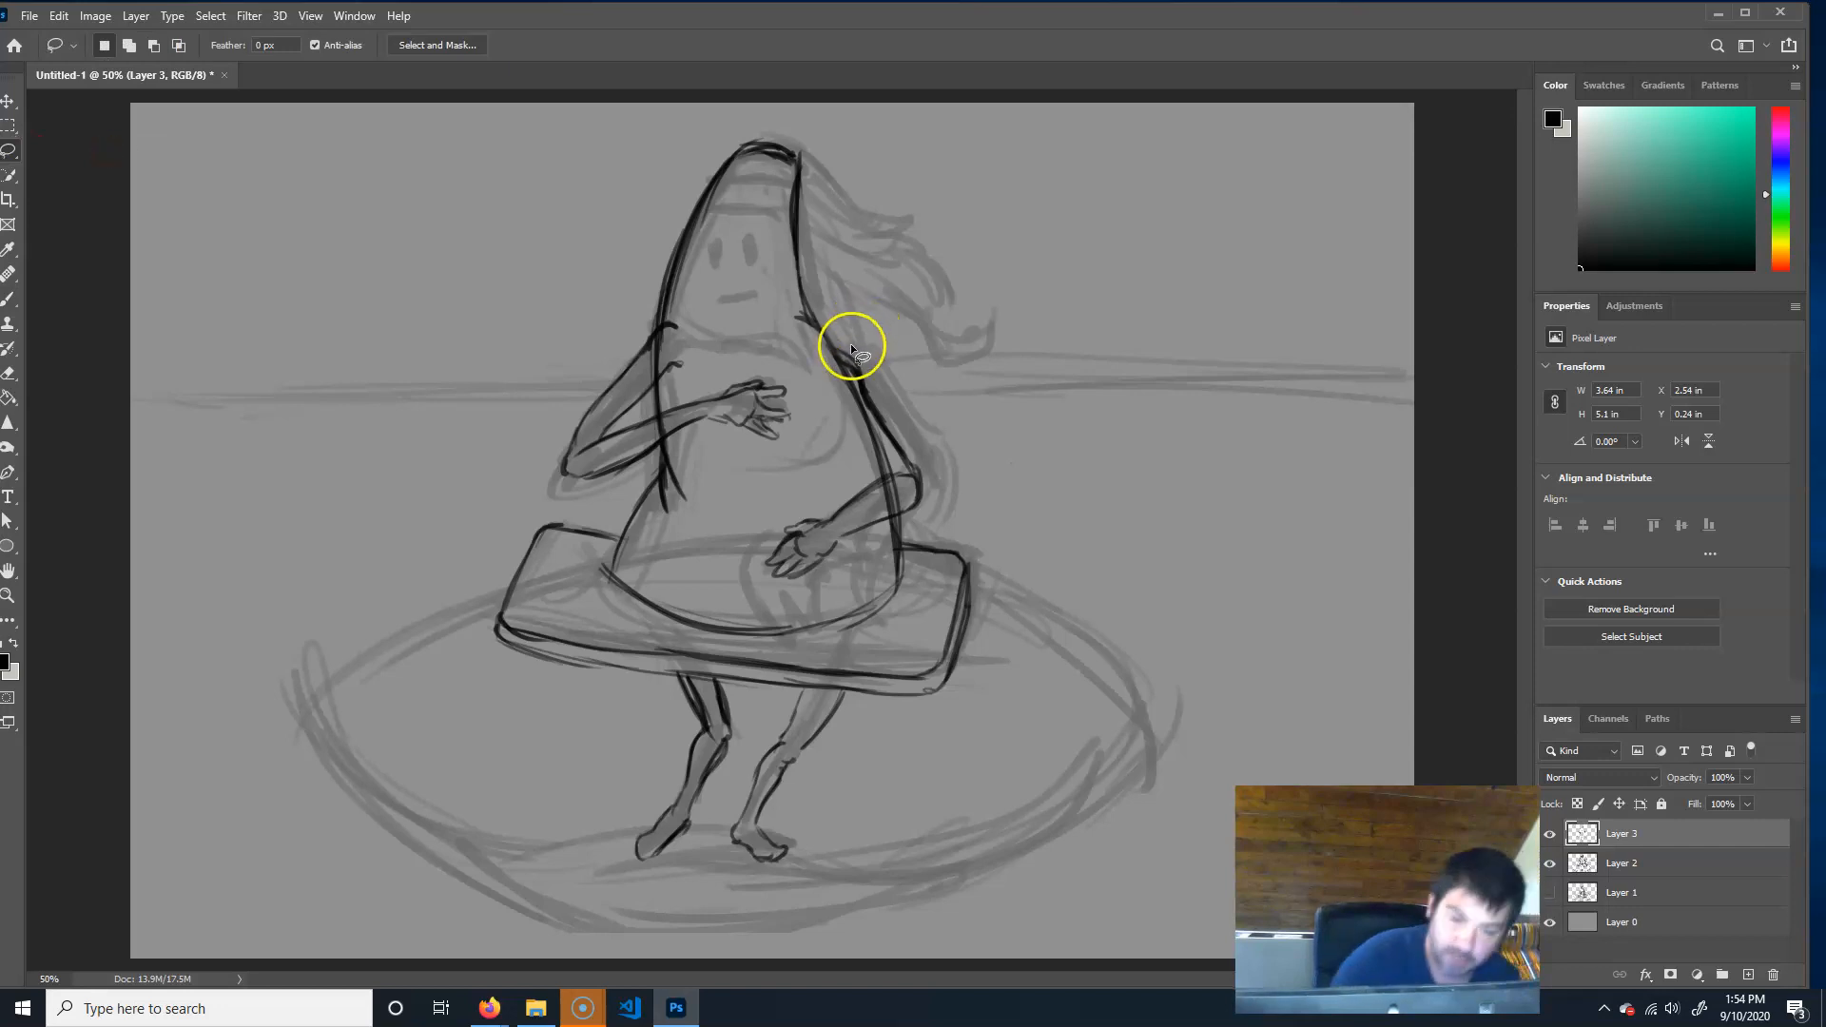
mouse_move(861, 392)
left_mouse_down()
mouse_move(890, 476)
mouse_move(788, 523)
mouse_move(768, 573)
mouse_move(814, 591)
mouse_move(870, 538)
left_mouse_up()
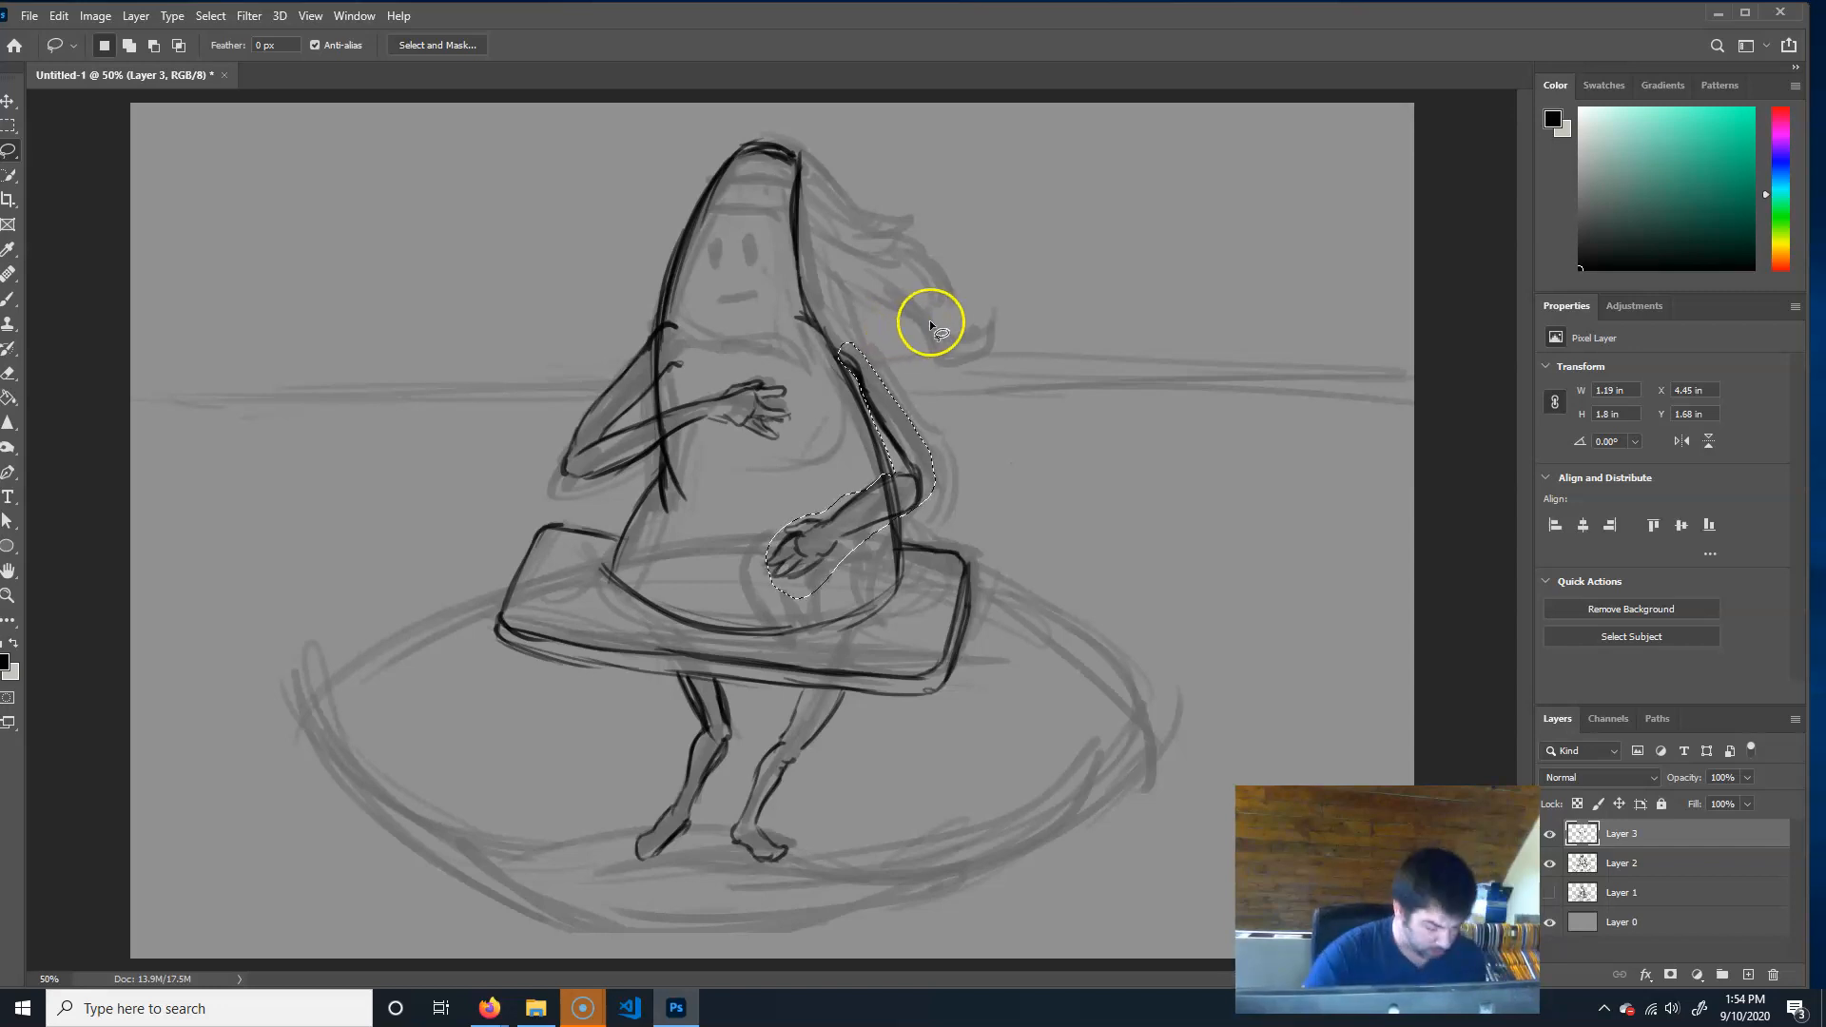
key("ctrl+t")
left_click_drag(904, 501, 885, 472)
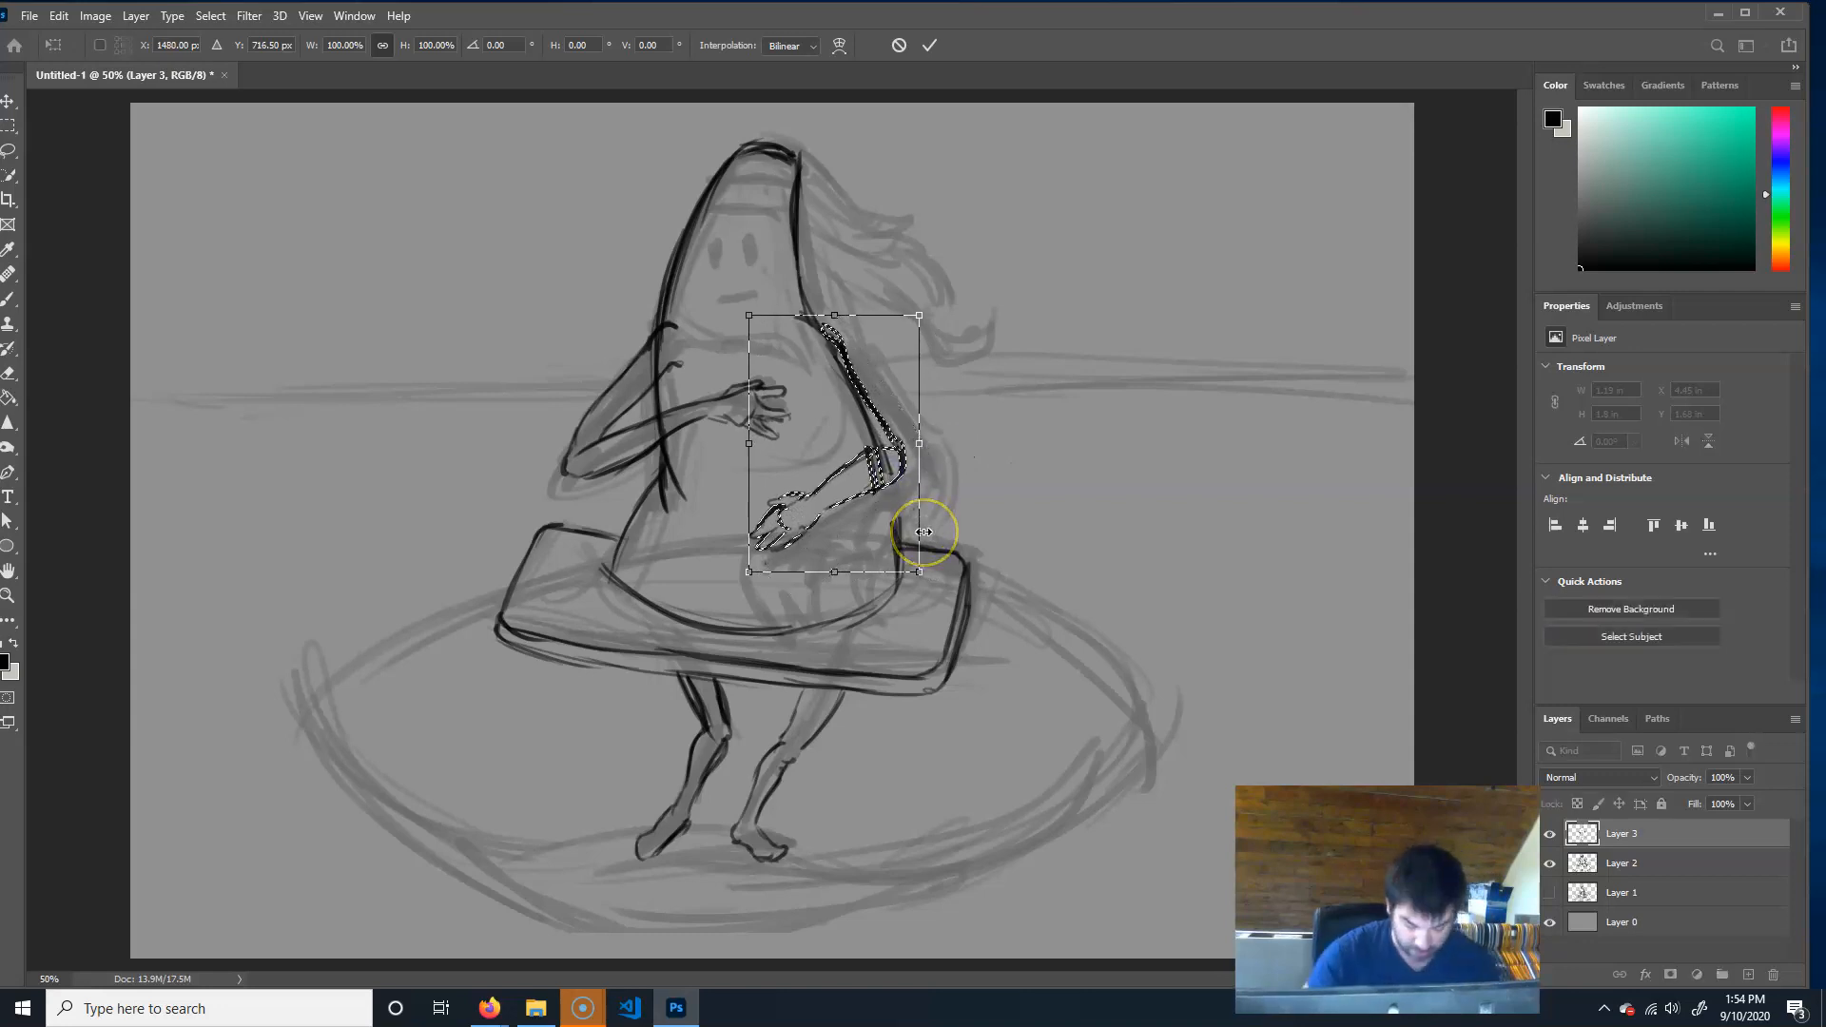
key("Return")
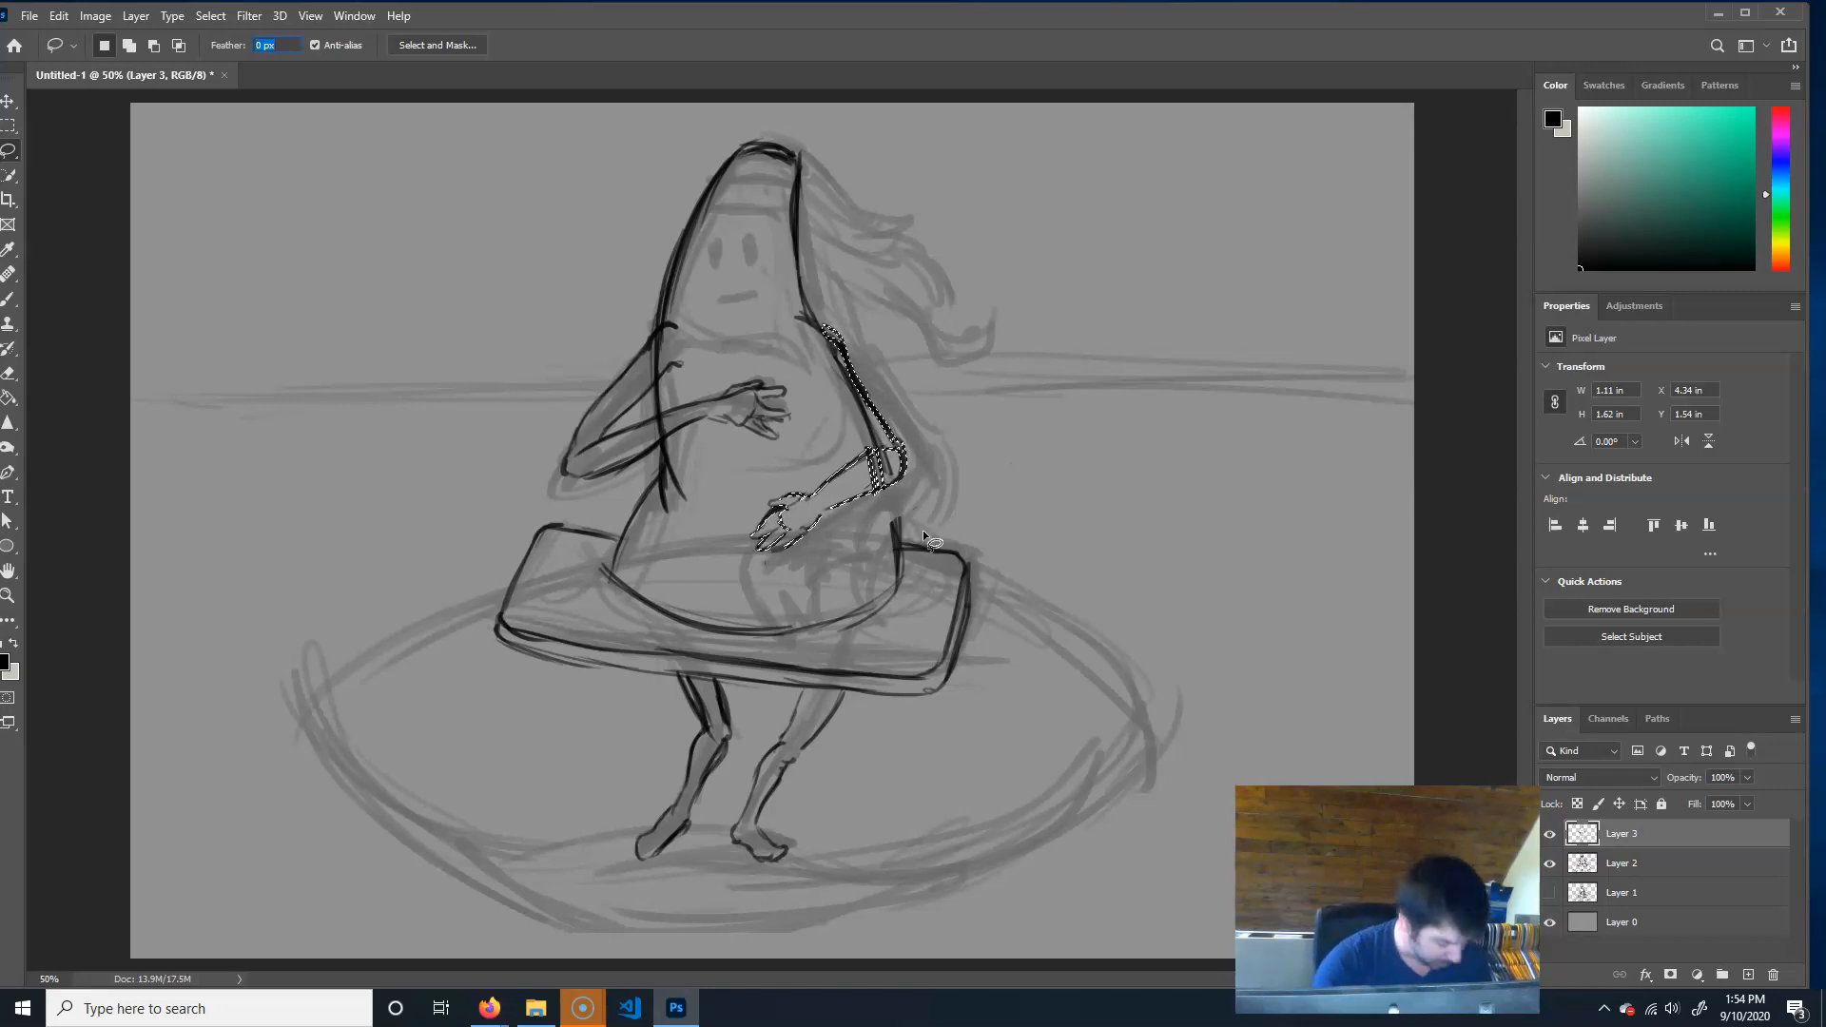
key("ctrl+d")
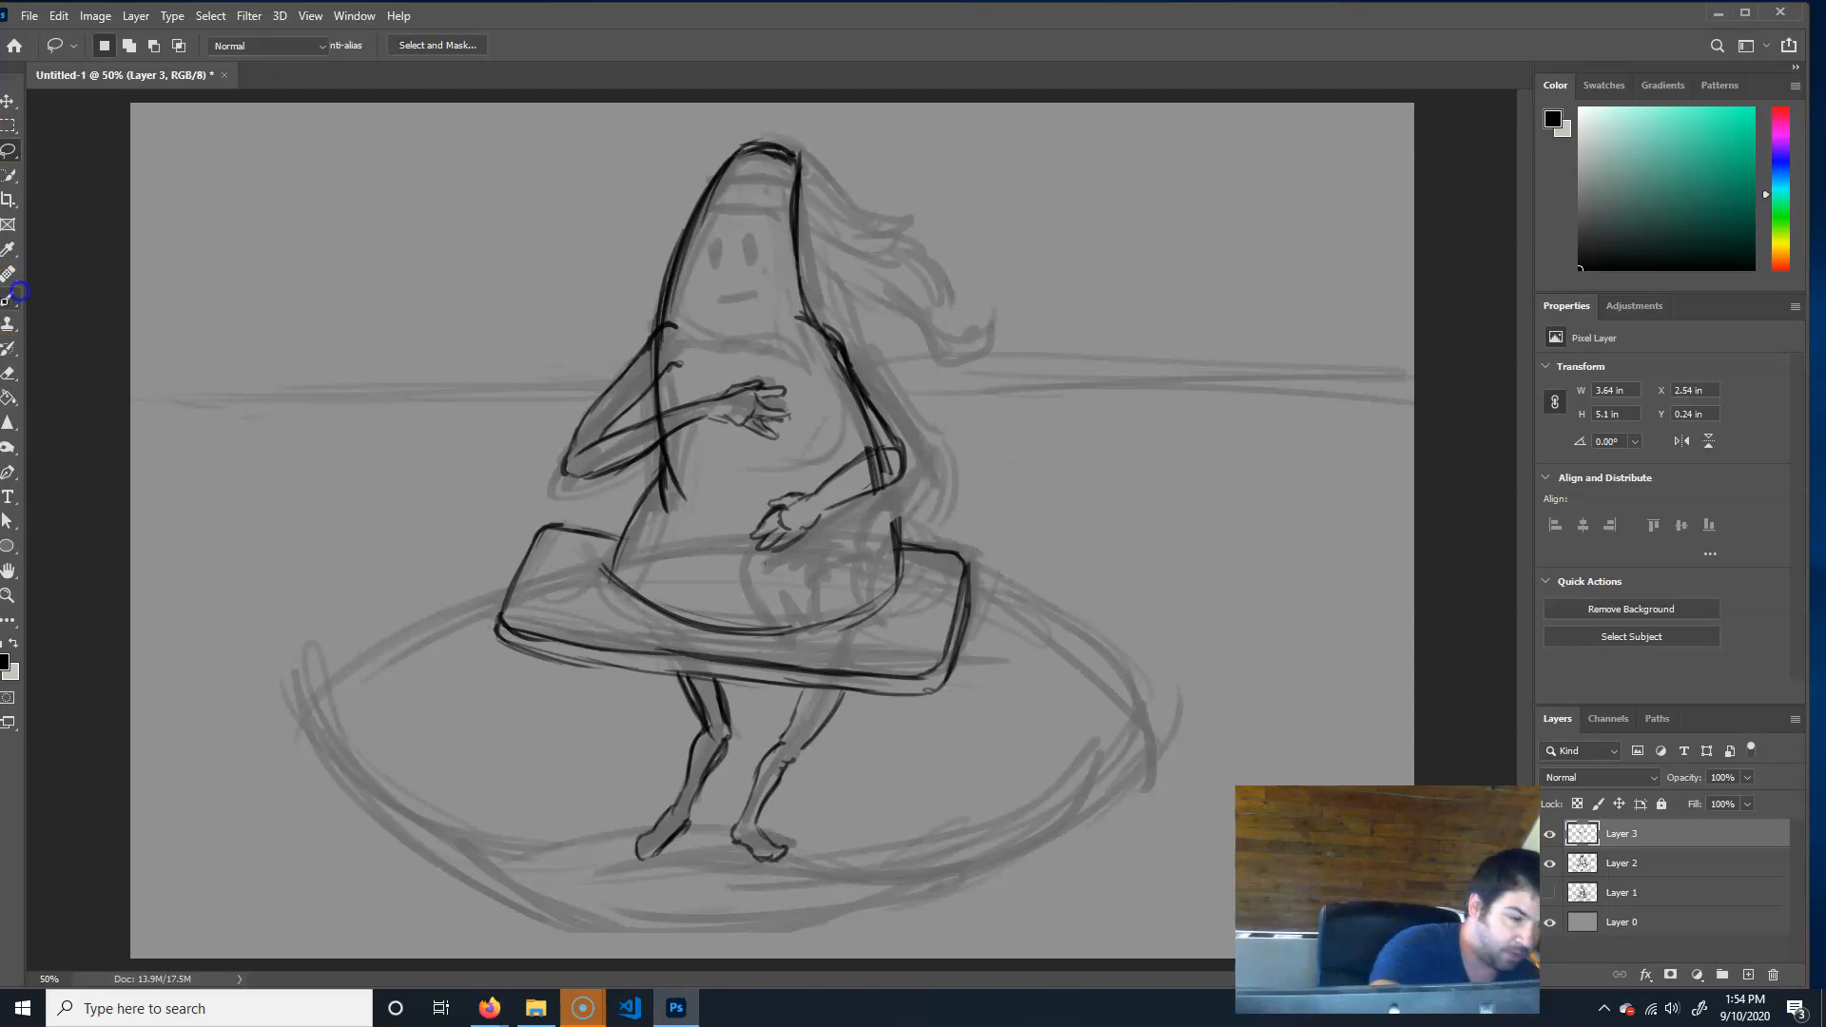
left_click(9, 298)
left_click_drag(886, 490, 889, 523)
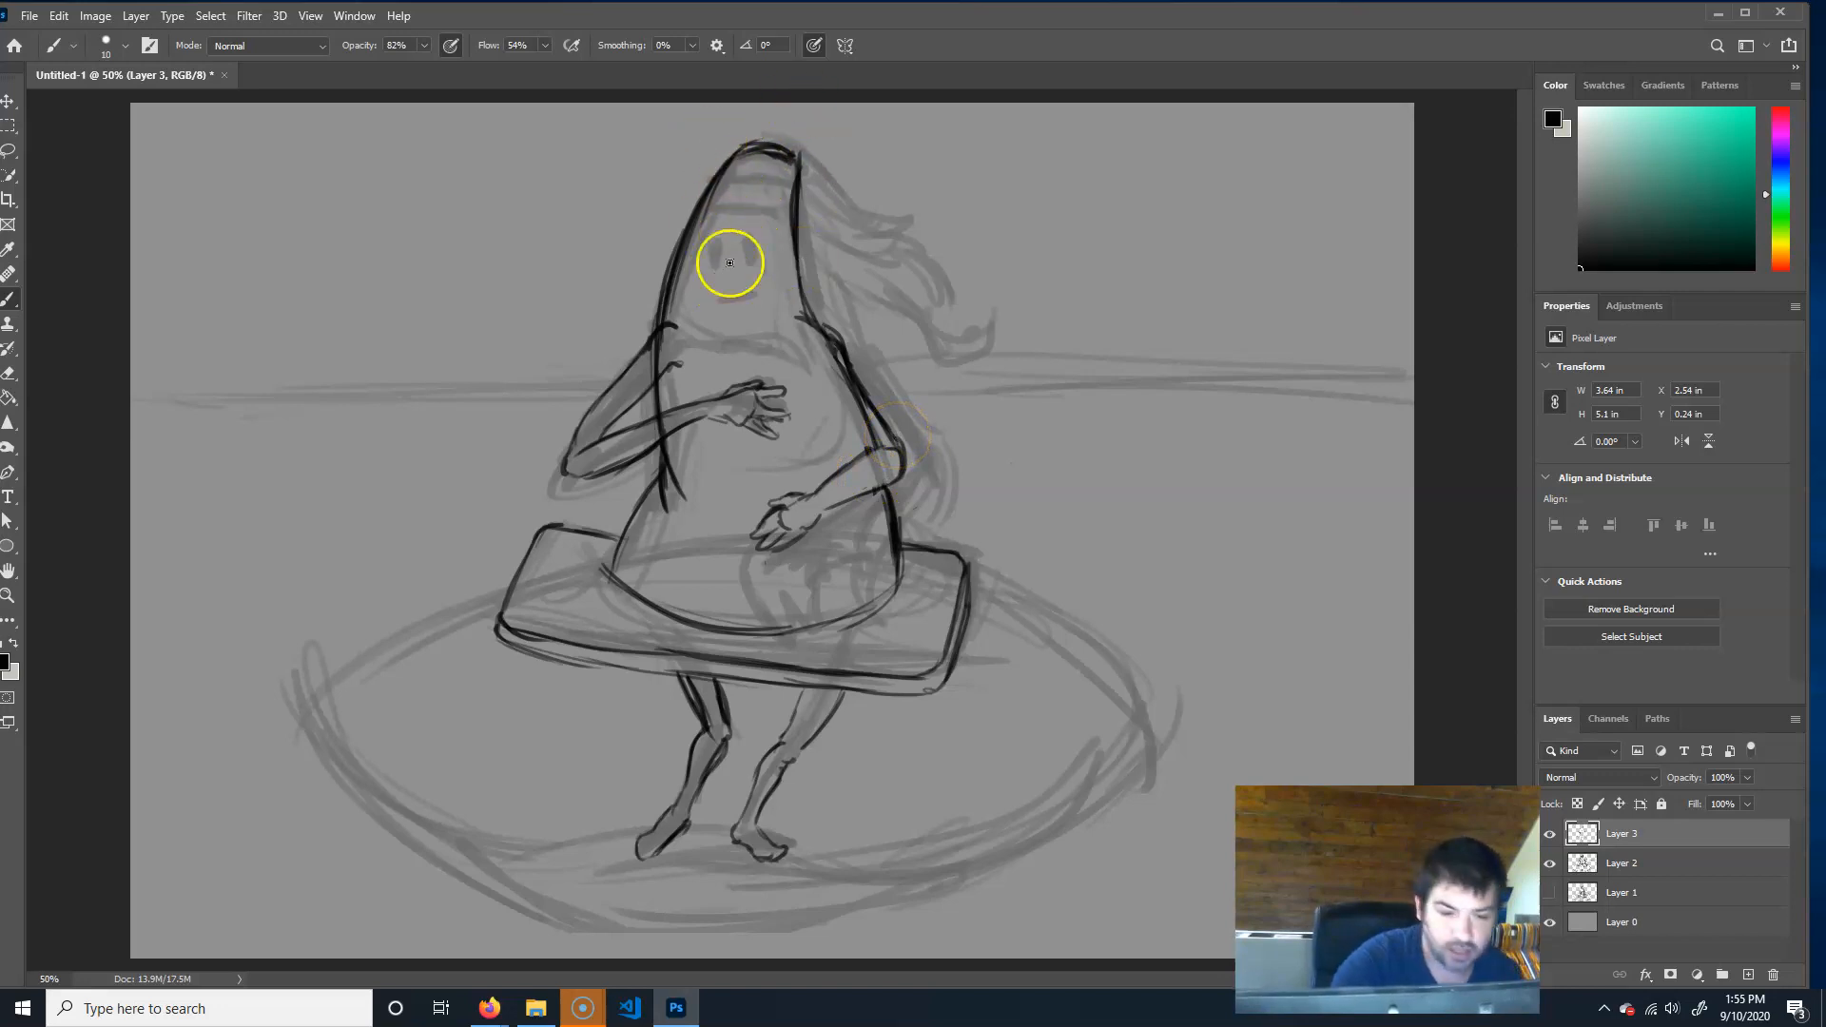
Draw the headband, eyes, eyebrows and mouth, and add wavy hair blowing to the right with a long lock trailing down to the lower hand.
mouse_move(728, 173)
left_mouse_down()
mouse_move(794, 187)
mouse_move(788, 210)
left_mouse_up()
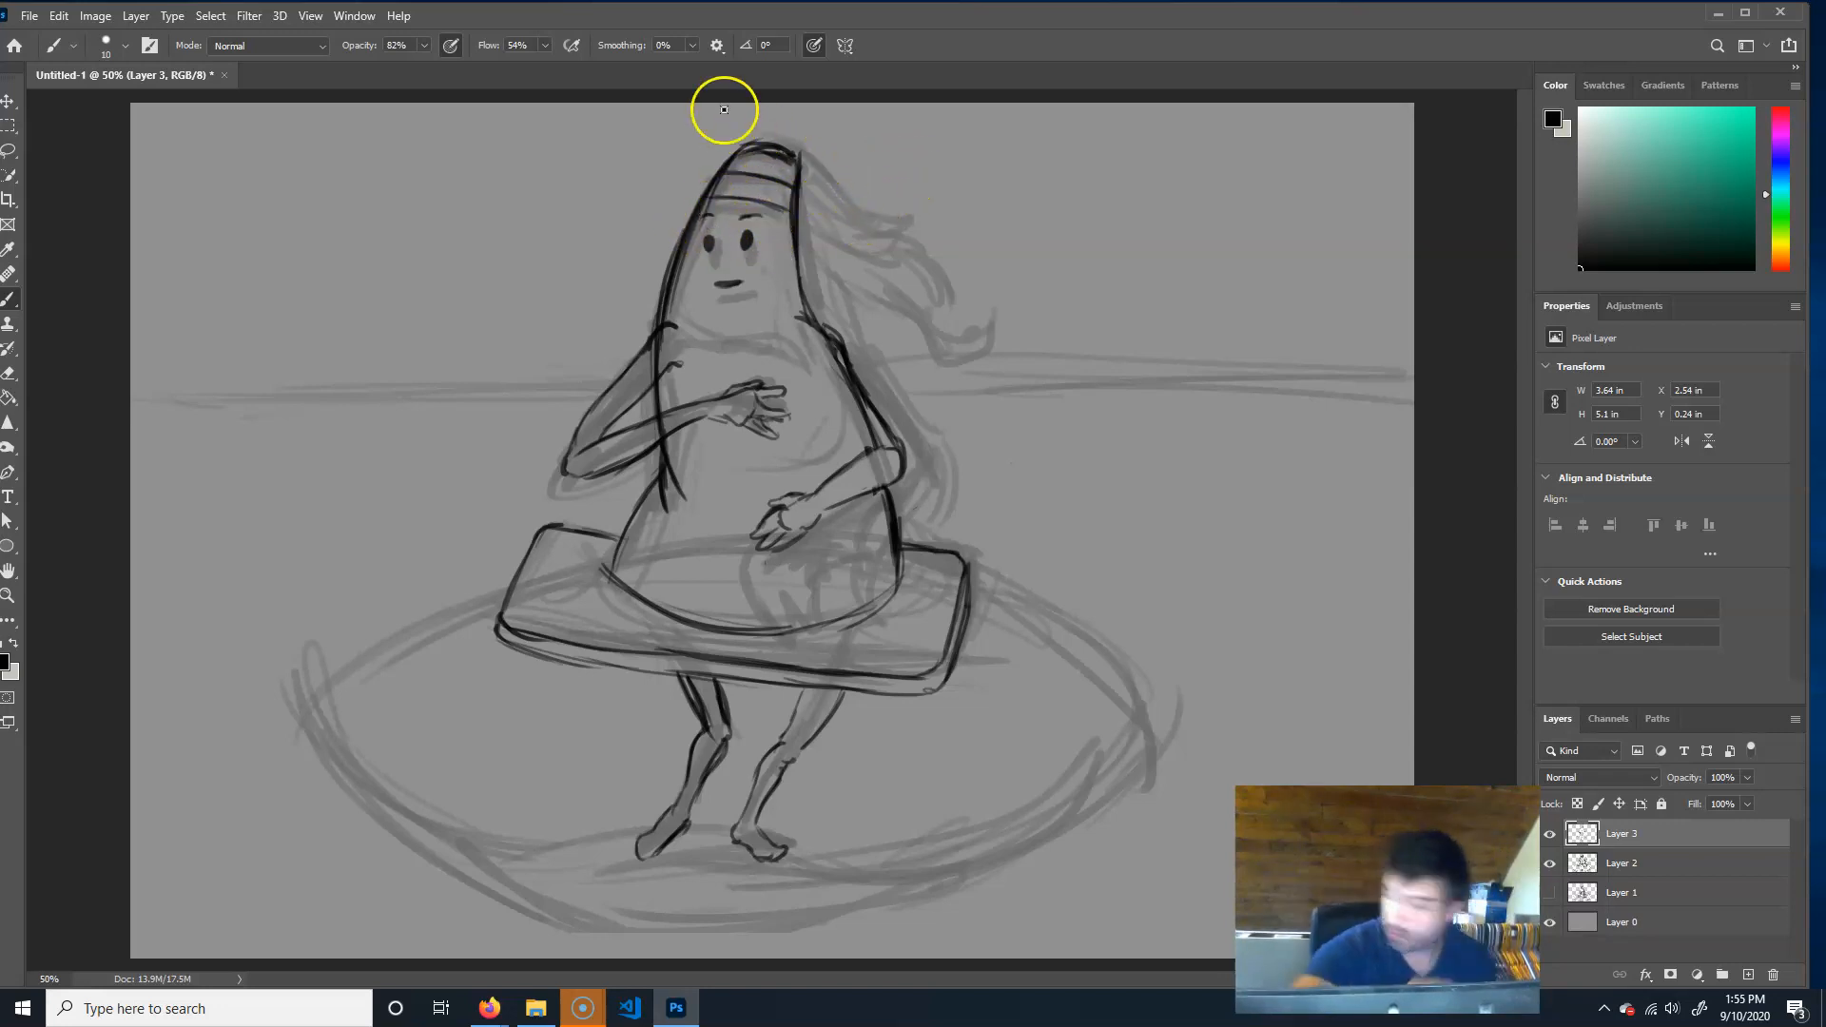
mouse_move(768, 154)
left_mouse_down()
mouse_move(806, 171)
mouse_move(725, 163)
mouse_move(650, 295)
left_mouse_up()
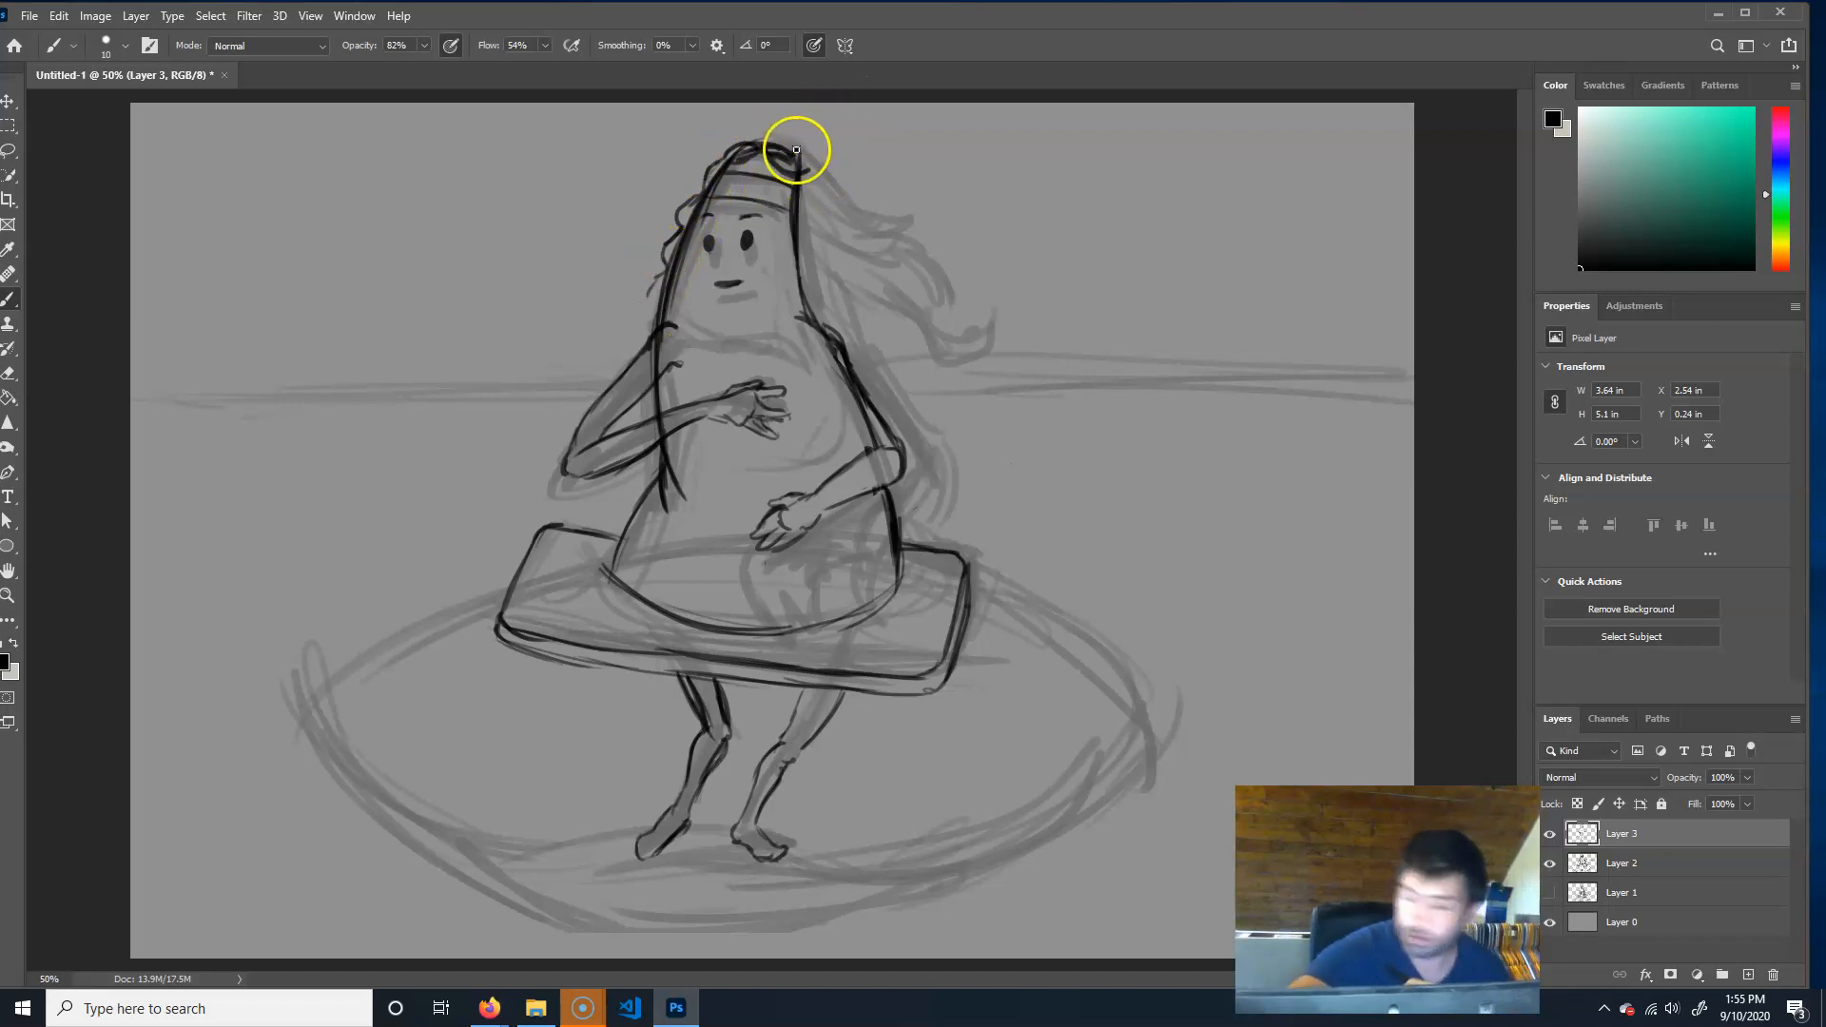
mouse_move(789, 146)
left_mouse_down()
mouse_move(852, 171)
mouse_move(811, 147)
mouse_move(852, 171)
mouse_move(884, 152)
left_mouse_up()
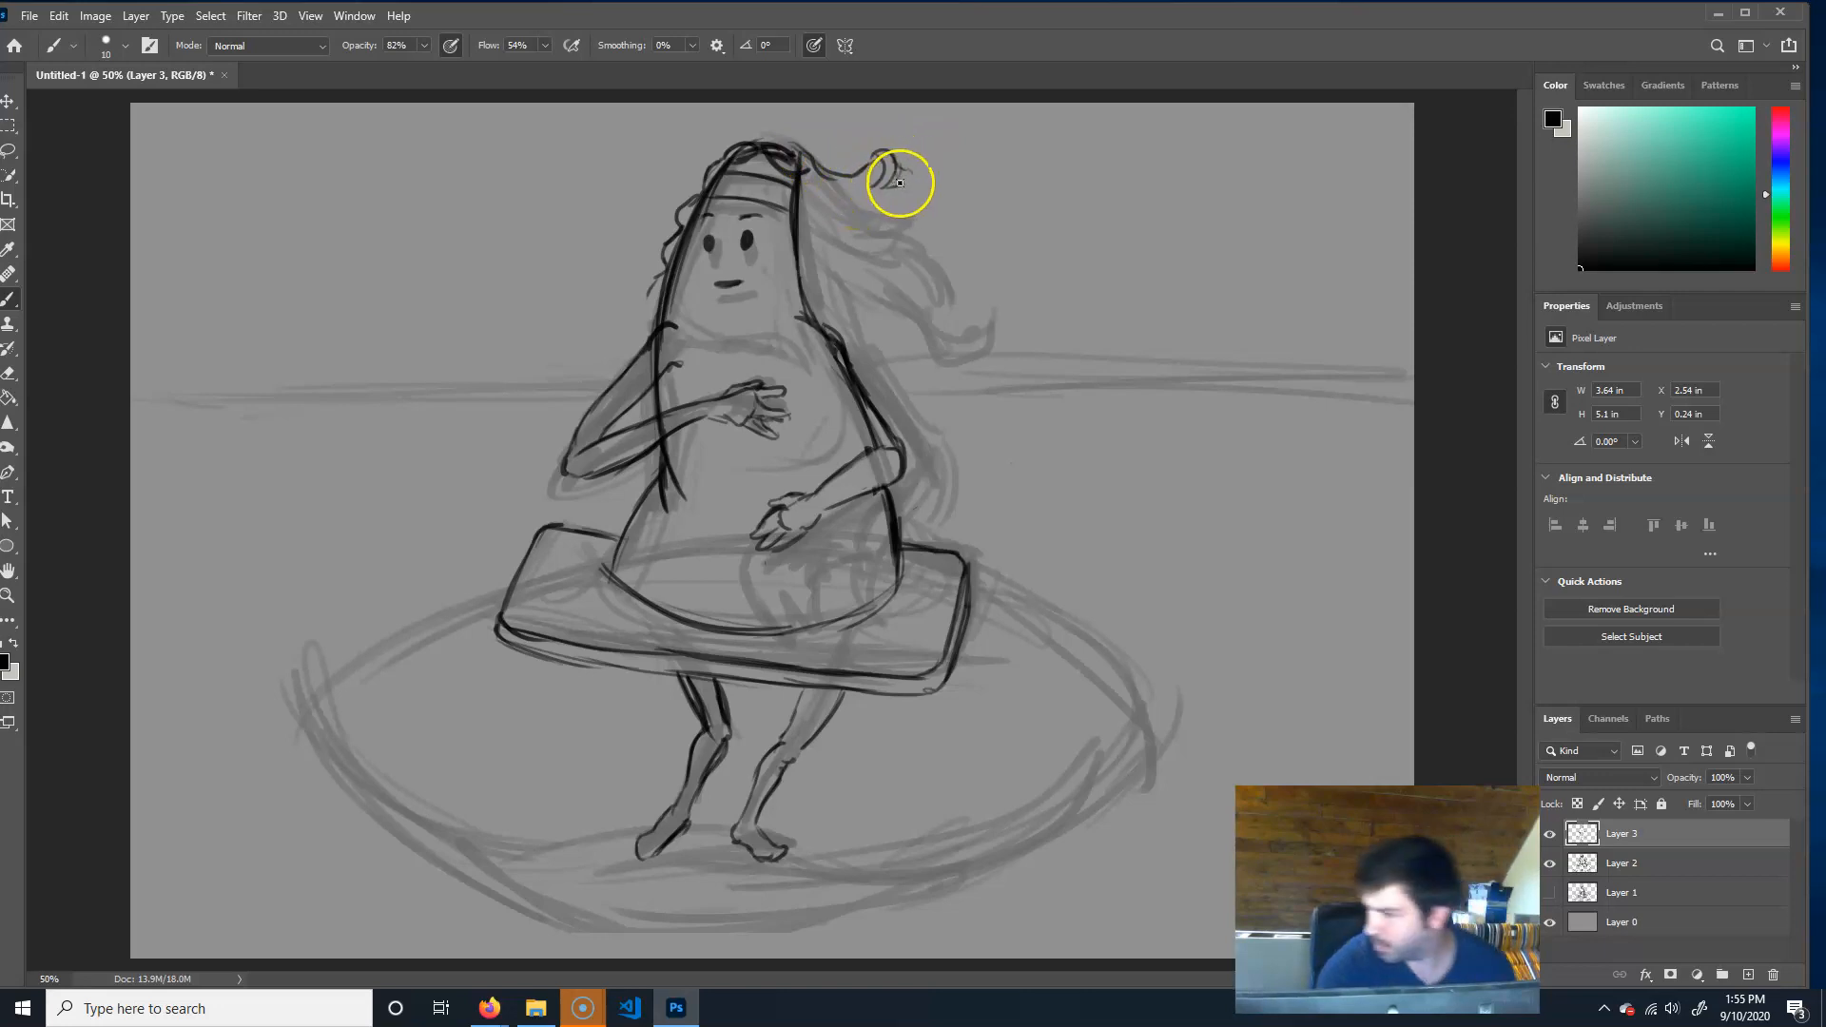
mouse_move(899, 172)
left_mouse_down()
mouse_move(934, 216)
mouse_move(876, 168)
mouse_move(829, 163)
mouse_move(840, 191)
mouse_move(909, 219)
mouse_move(840, 227)
mouse_move(914, 233)
mouse_move(877, 252)
mouse_move(913, 243)
mouse_move(880, 237)
mouse_move(906, 247)
mouse_move(928, 306)
mouse_move(917, 257)
mouse_move(797, 249)
mouse_move(863, 282)
mouse_move(853, 267)
mouse_move(914, 281)
mouse_move(887, 305)
mouse_move(958, 335)
mouse_move(881, 270)
mouse_move(950, 346)
mouse_move(864, 276)
mouse_move(882, 268)
mouse_move(955, 358)
mouse_move(991, 348)
mouse_move(852, 286)
mouse_move(793, 285)
left_mouse_up()
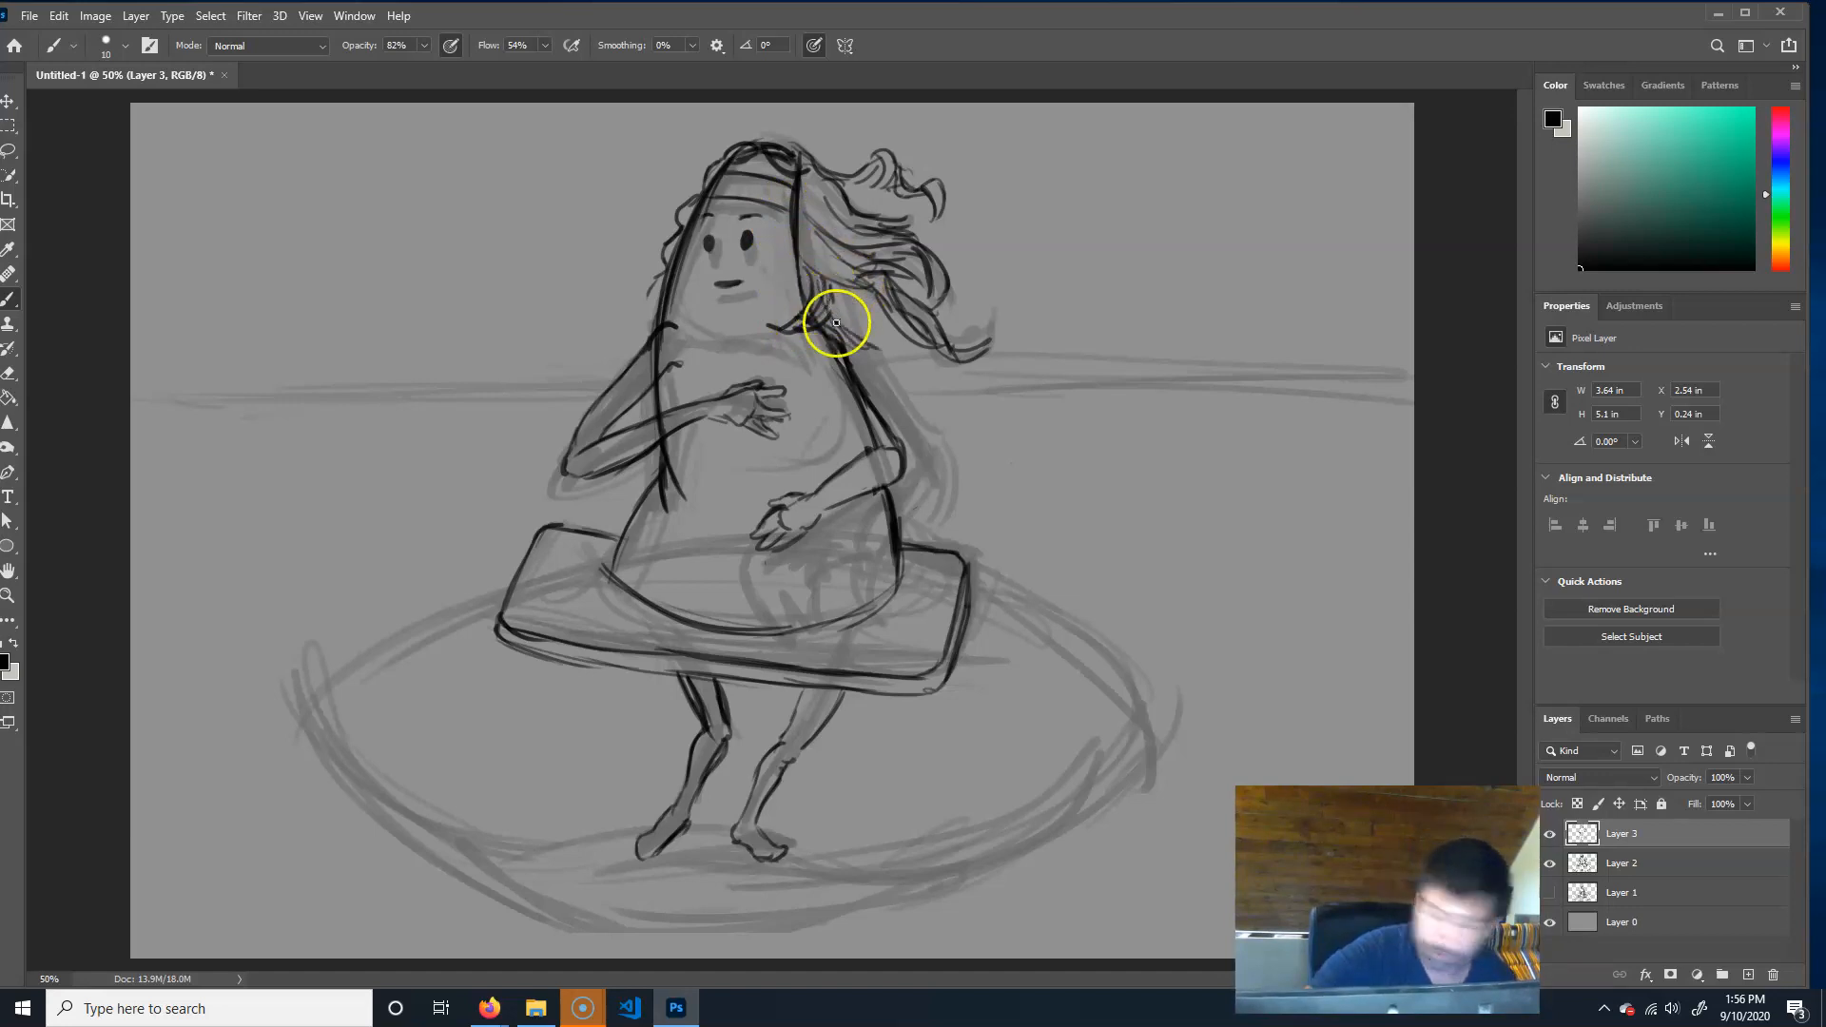
mouse_move(852, 330)
left_mouse_down()
mouse_move(897, 375)
mouse_move(926, 463)
mouse_move(895, 444)
mouse_move(916, 521)
mouse_move(868, 571)
mouse_move(904, 513)
mouse_move(827, 542)
mouse_move(864, 448)
mouse_move(766, 583)
mouse_move(762, 493)
mouse_move(745, 562)
mouse_move(774, 542)
mouse_move(789, 600)
mouse_move(774, 587)
mouse_move(830, 484)
left_mouse_up()
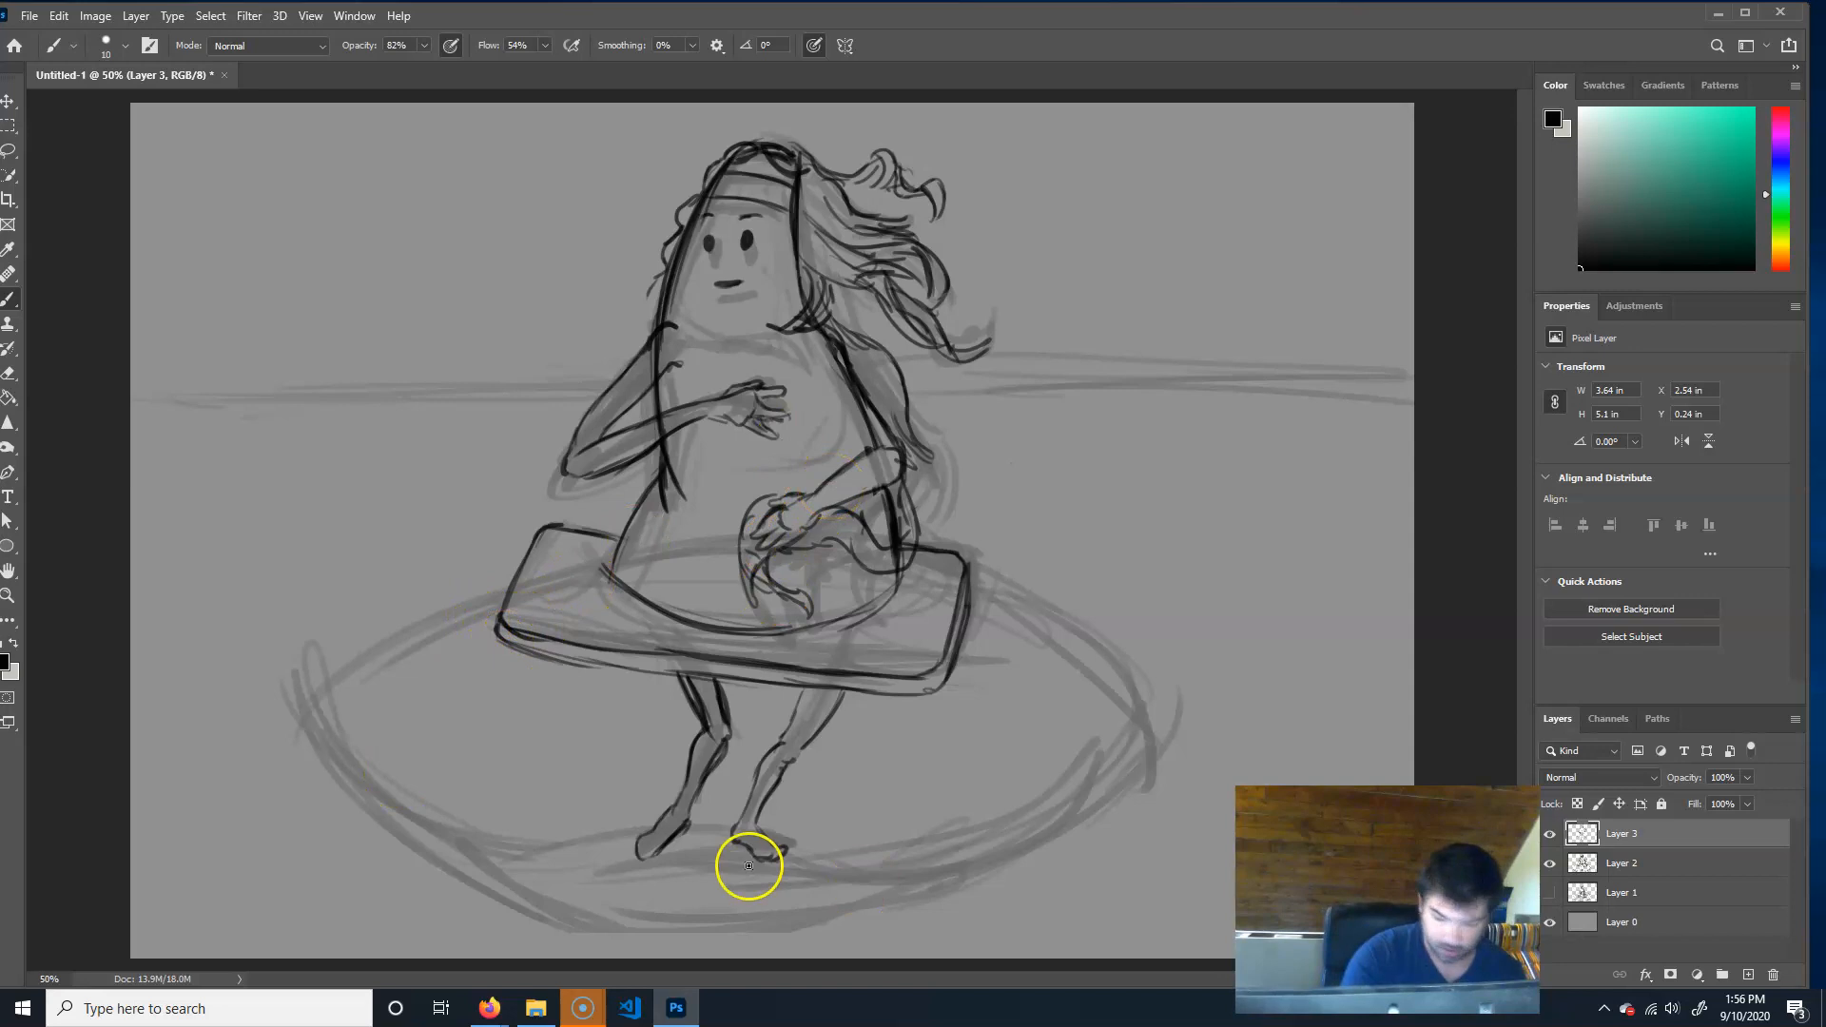
Draw the shell's hinge folds beneath the feet and its scalloped edge up the right side to the base slab.
left_click_drag(715, 843, 577, 866)
mouse_move(800, 851)
left_mouse_down()
mouse_move(823, 872)
mouse_move(793, 851)
mouse_move(885, 868)
mouse_move(814, 864)
mouse_move(854, 877)
mouse_move(995, 889)
left_mouse_up()
mouse_move(857, 898)
left_mouse_down()
mouse_move(831, 922)
mouse_move(894, 892)
mouse_move(1010, 880)
mouse_move(1002, 892)
mouse_move(1141, 767)
mouse_move(1138, 692)
mouse_move(1148, 705)
mouse_move(1068, 607)
mouse_move(994, 574)
left_mouse_up()
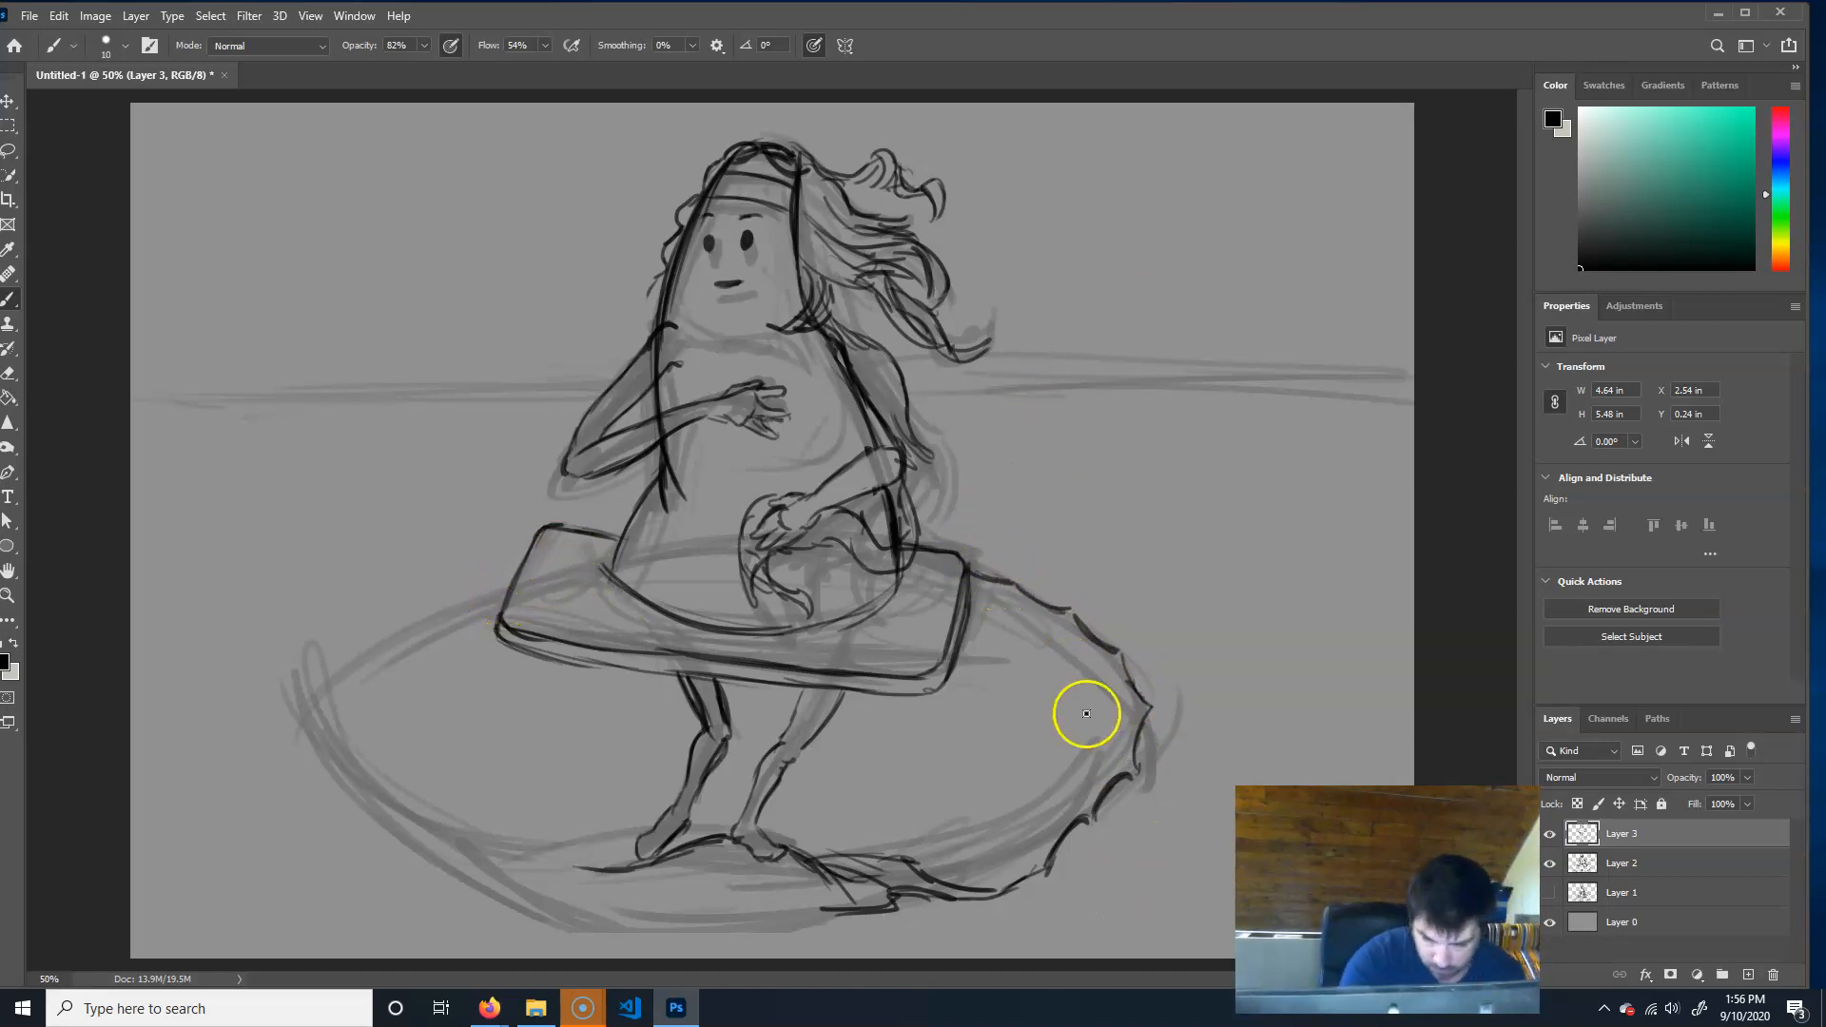
left_click_drag(1004, 585, 793, 835)
left_click_drag(1067, 612, 1029, 644)
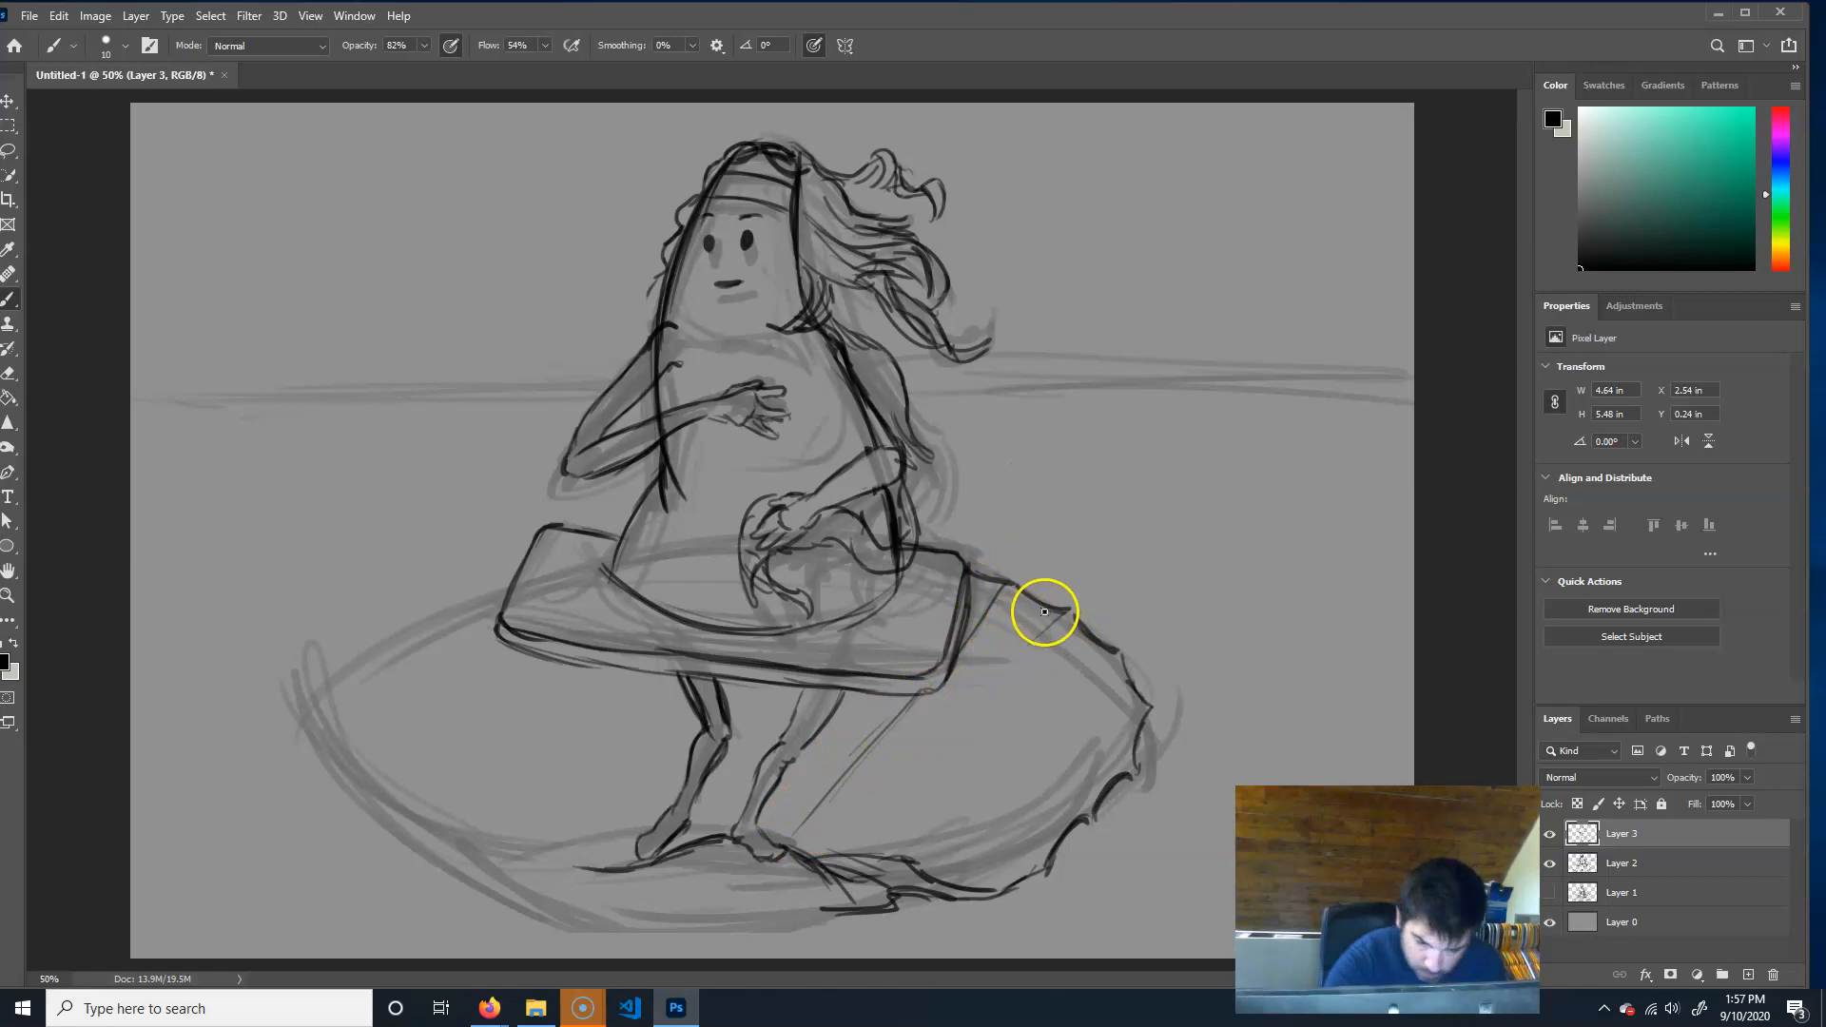
key("ctrl+z")
key("ctrl+z")
key("ctrl+z")
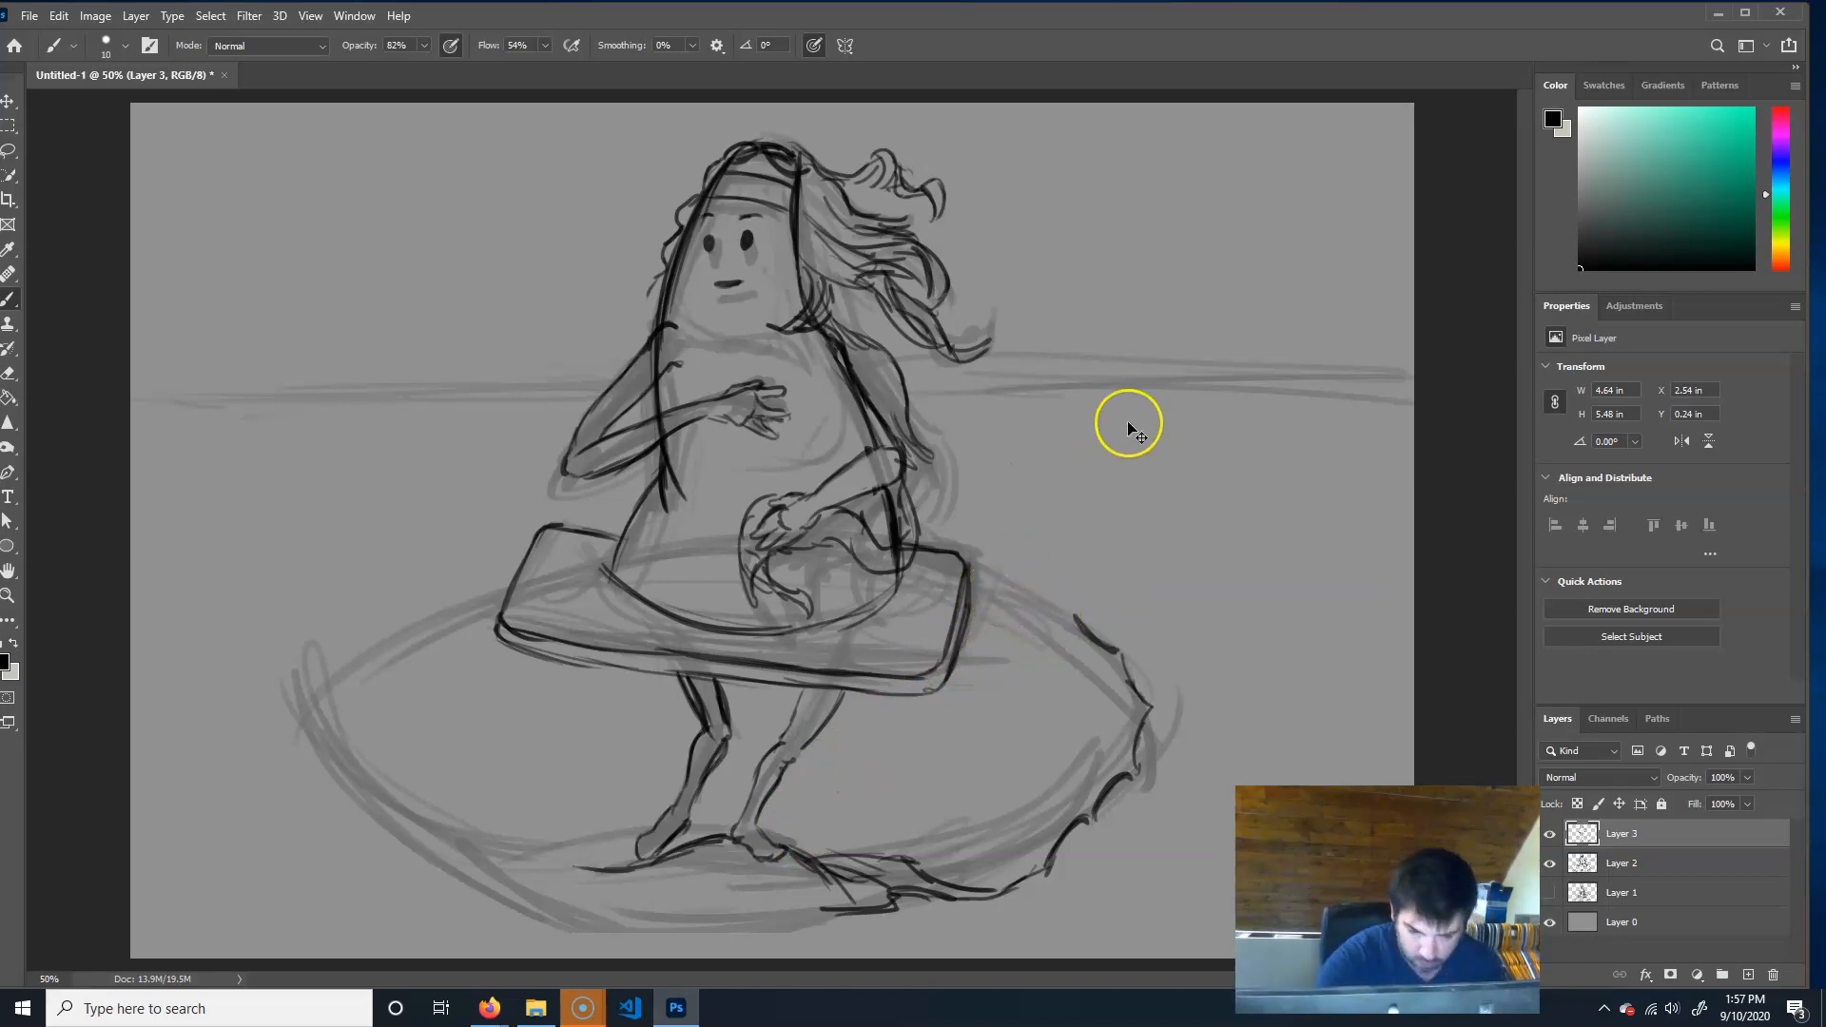
Restore the upper right scalloped edge and draw ribs fanning from the feet to the scallop points on the shell's right half.
left_click_drag(993, 597, 797, 838)
left_click_drag(1067, 614, 809, 848)
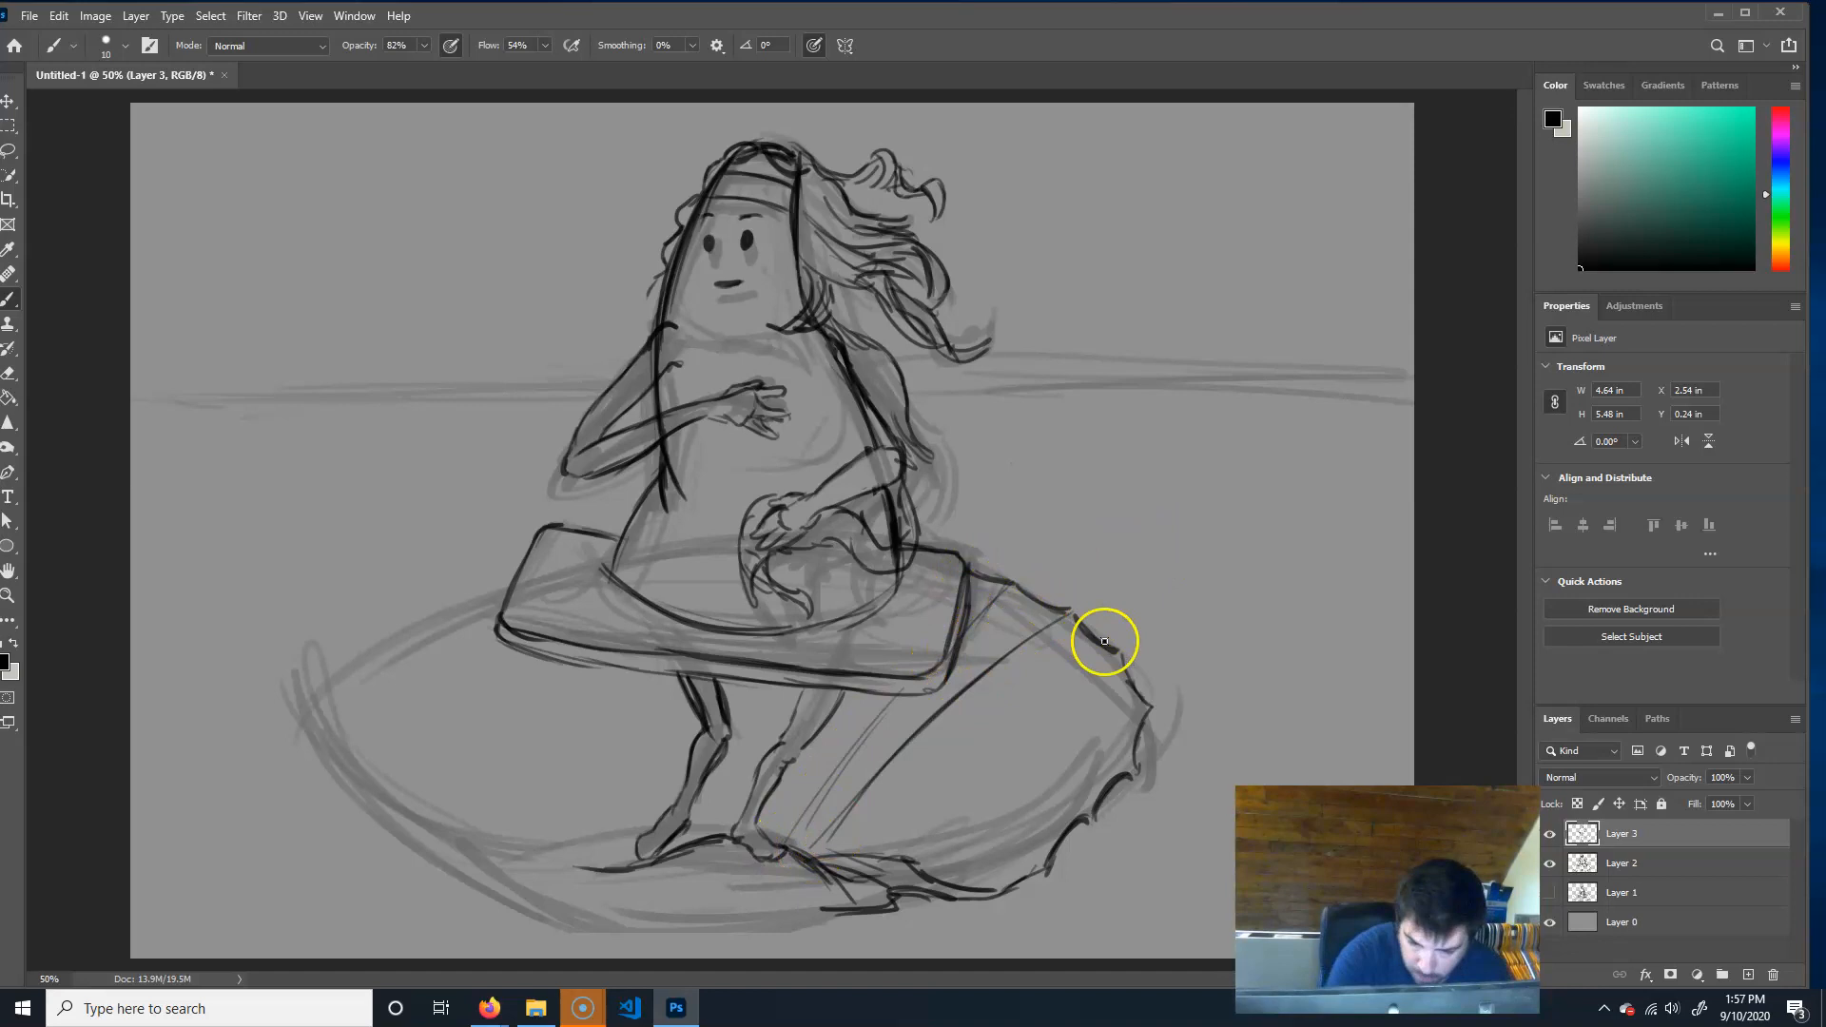
left_click_drag(1108, 664, 884, 774)
mouse_move(1141, 713)
left_mouse_down()
mouse_move(880, 802)
mouse_move(935, 781)
left_mouse_up()
left_click_drag(1109, 665, 880, 788)
left_click_drag(1127, 773, 873, 818)
left_click_drag(1086, 818, 854, 843)
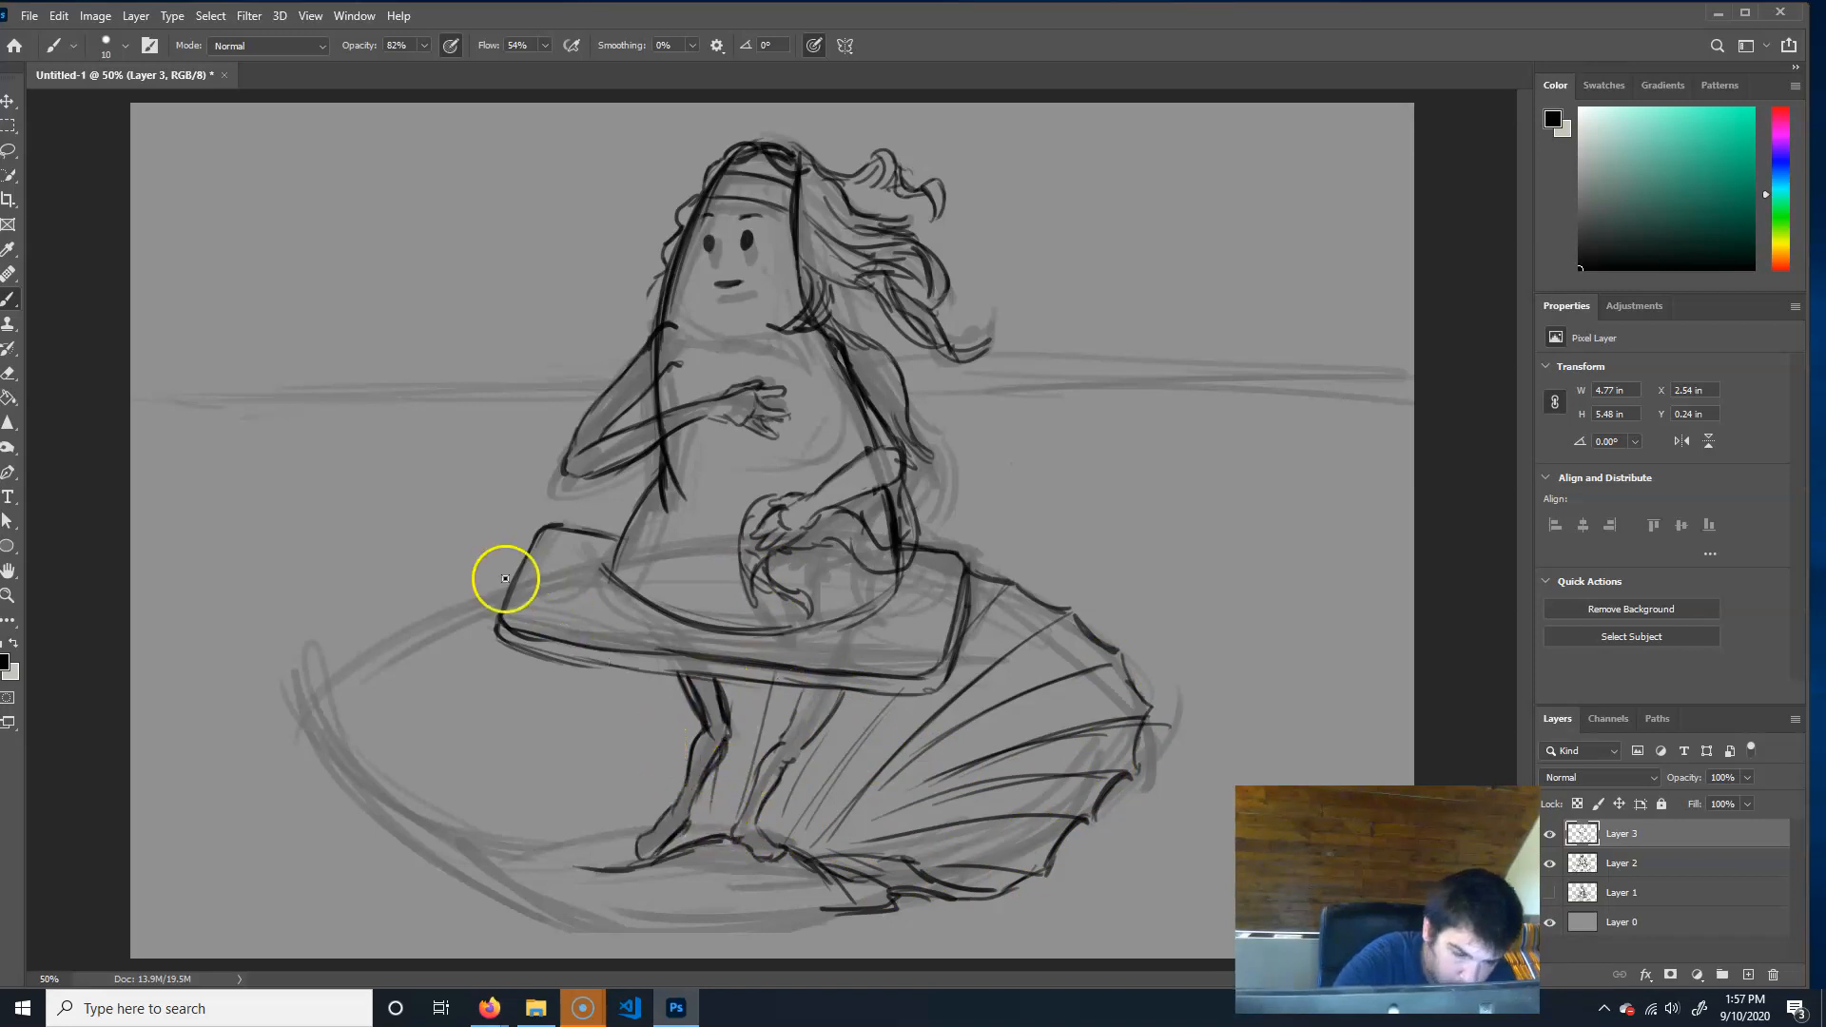
Draw the shell's scalloped left edge and curved lower lip, making the shell about 6 in wide.
left_click_drag(501, 597, 406, 635)
mouse_move(503, 591)
left_mouse_down()
mouse_move(345, 687)
mouse_move(347, 668)
mouse_move(314, 702)
mouse_move(309, 750)
mouse_move(476, 868)
left_mouse_up()
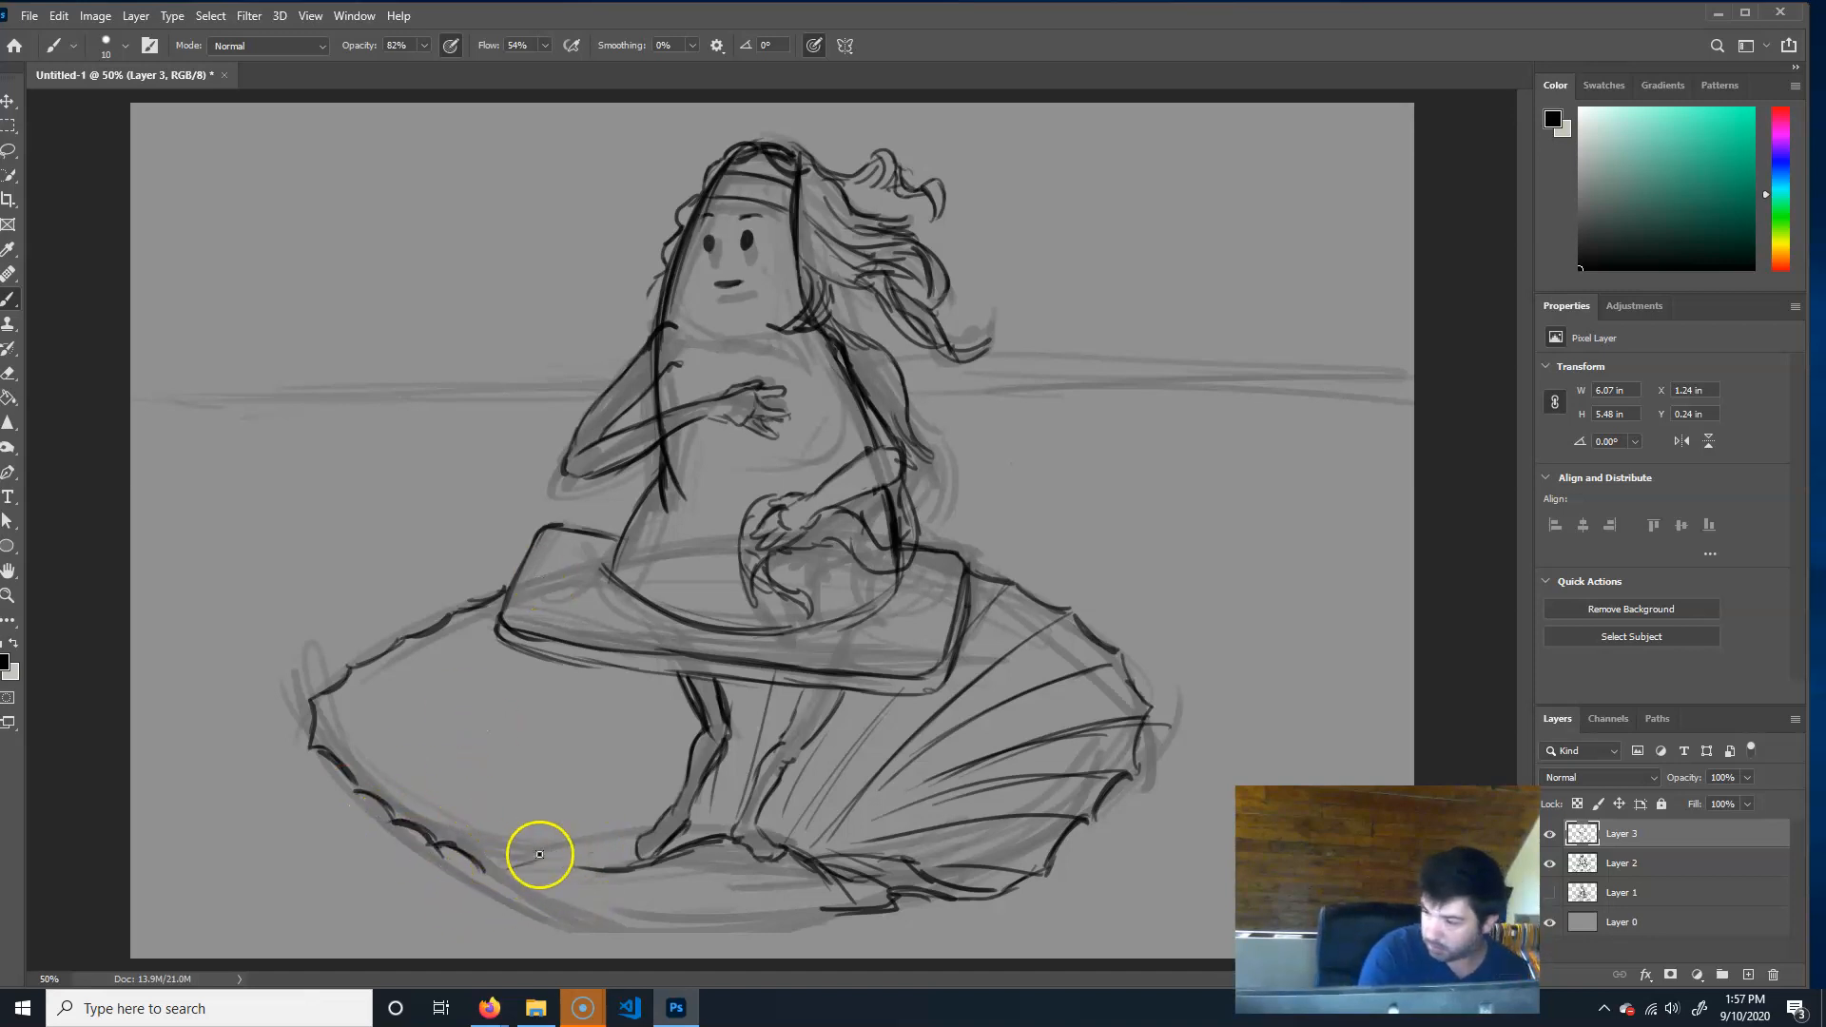
mouse_move(601, 869)
left_mouse_down()
mouse_move(483, 880)
mouse_move(608, 859)
mouse_move(628, 837)
left_mouse_up()
mouse_move(483, 887)
left_mouse_down()
mouse_move(531, 913)
mouse_move(737, 943)
left_mouse_up()
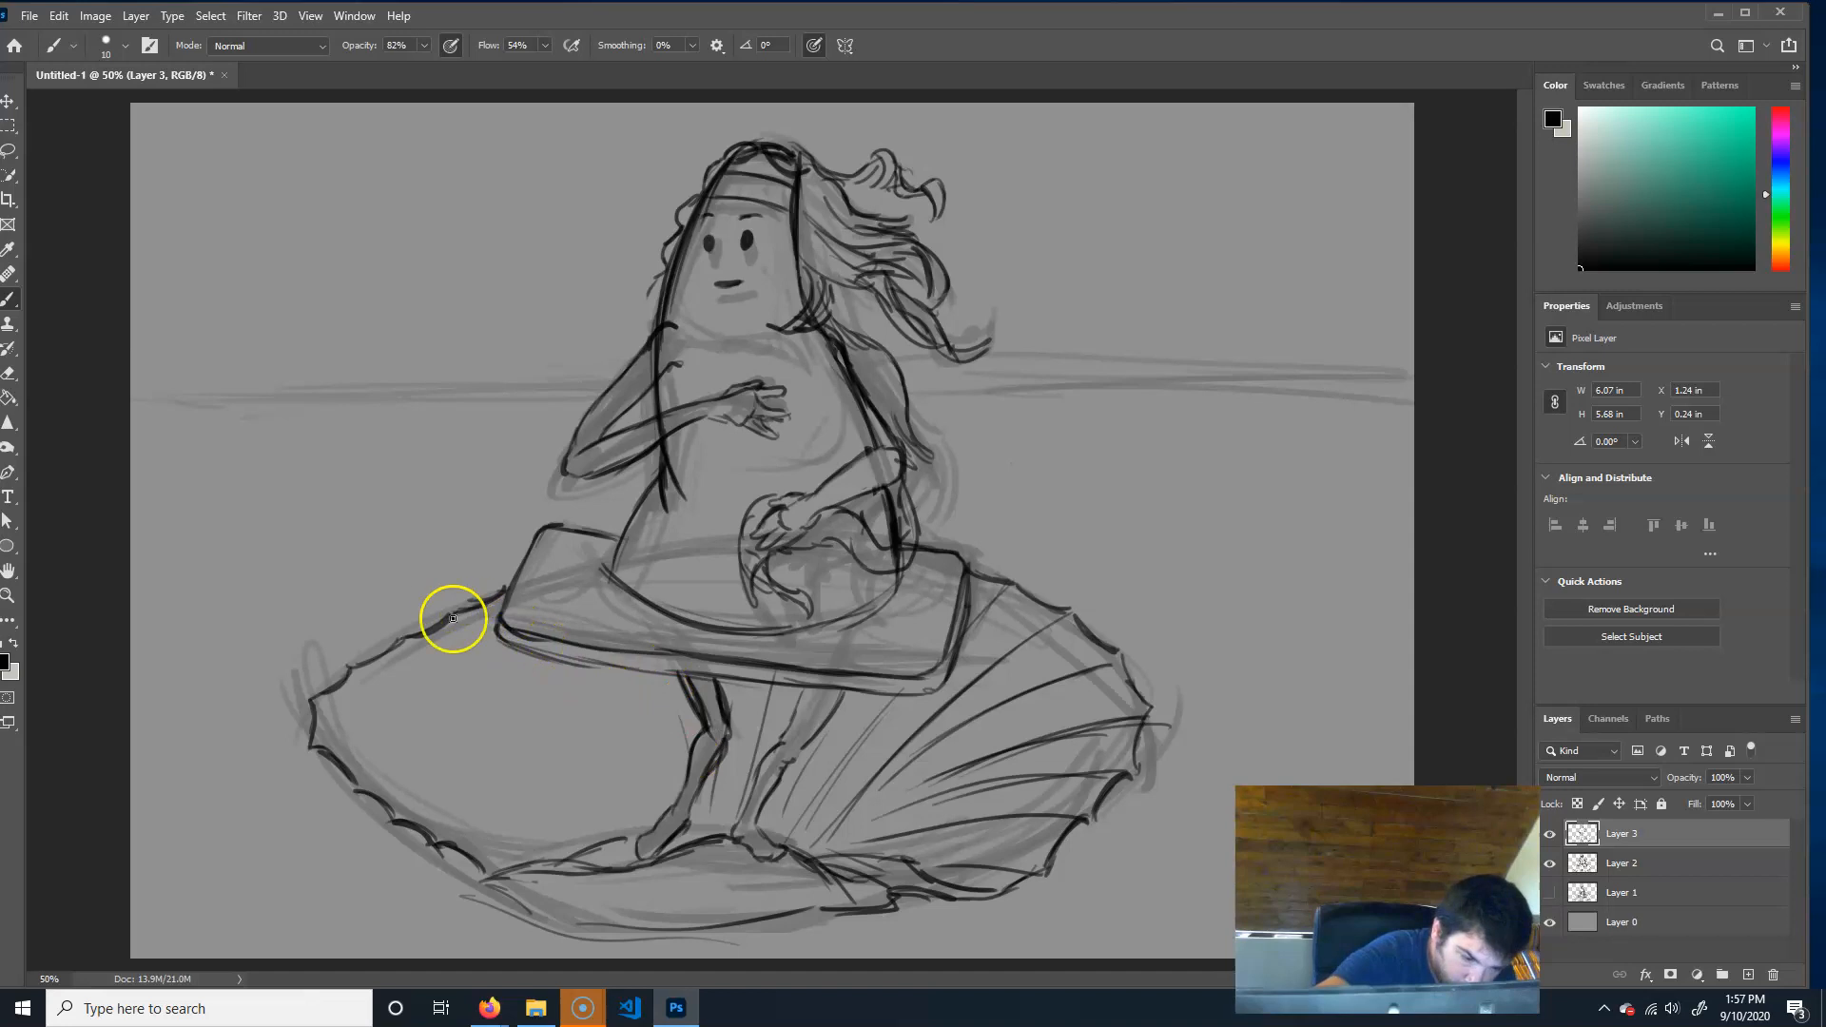
Draw curved ribs fanning across the shell's left half from the scalloped edge toward the feet.
left_click_drag(485, 632, 602, 823)
left_click_drag(533, 650, 619, 814)
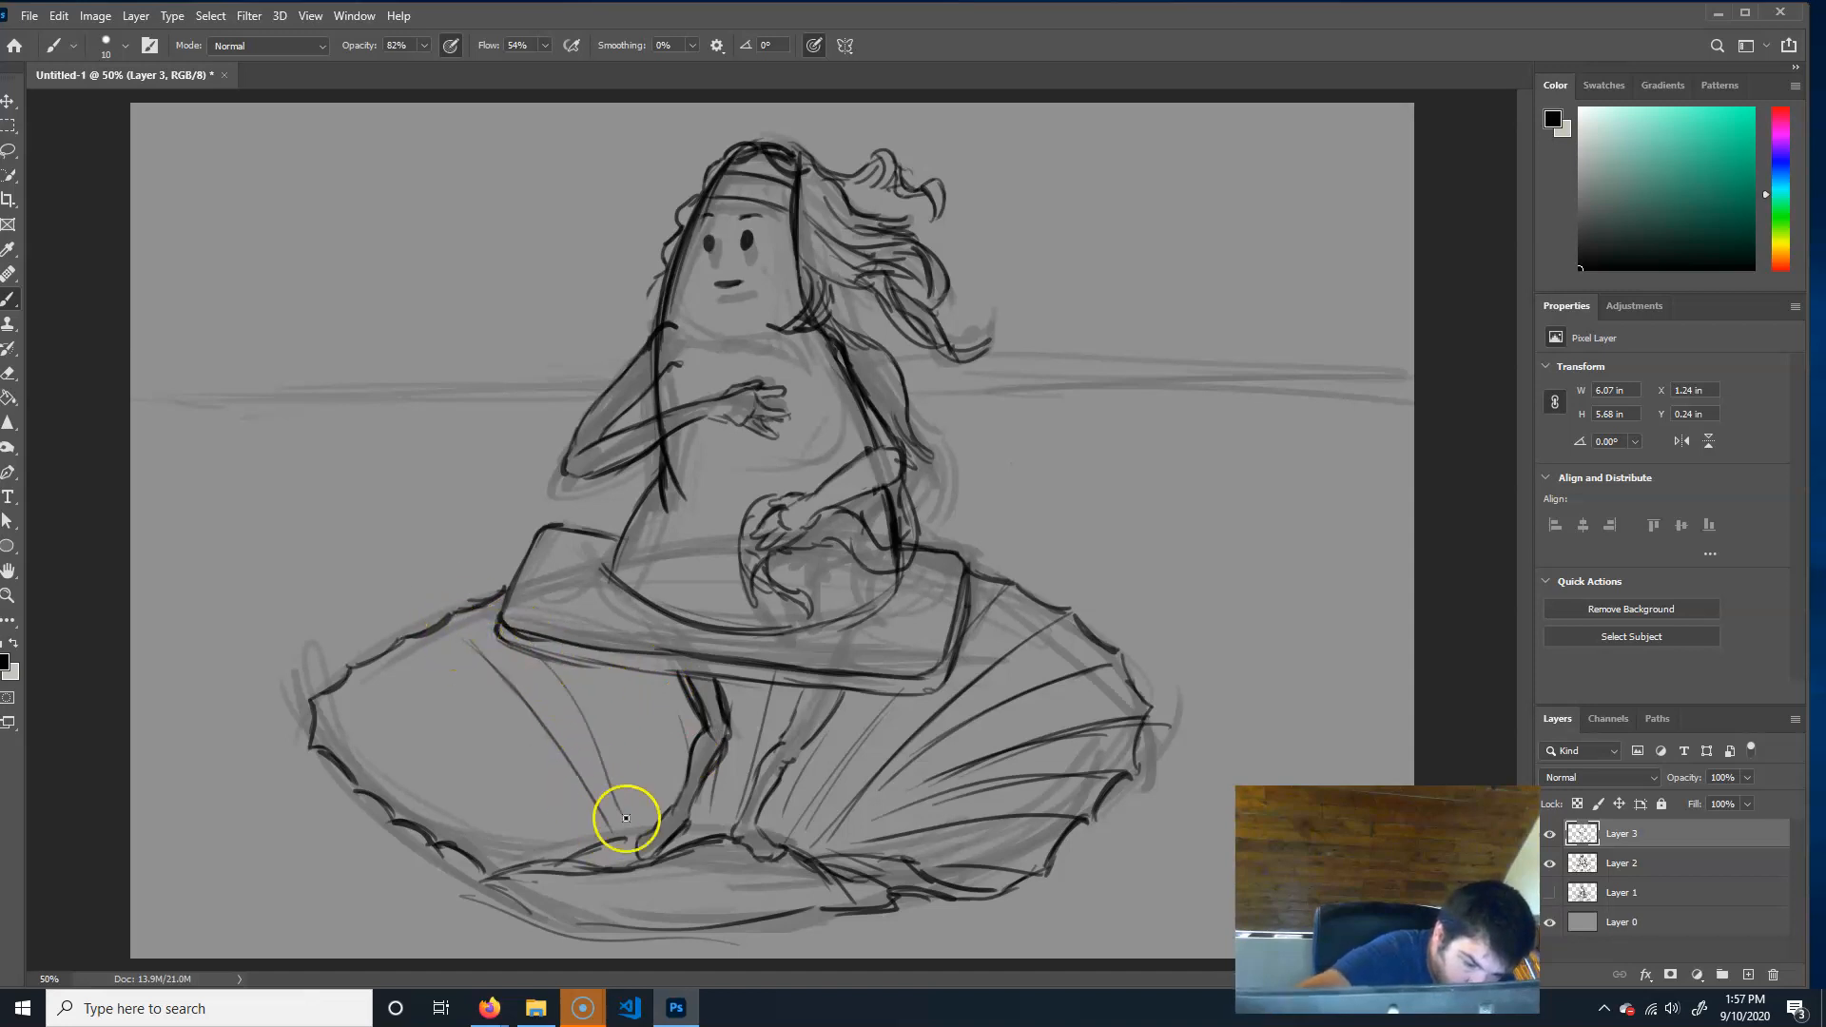
mouse_move(575, 639)
left_mouse_down()
mouse_move(647, 758)
mouse_move(630, 673)
mouse_move(658, 762)
left_mouse_up()
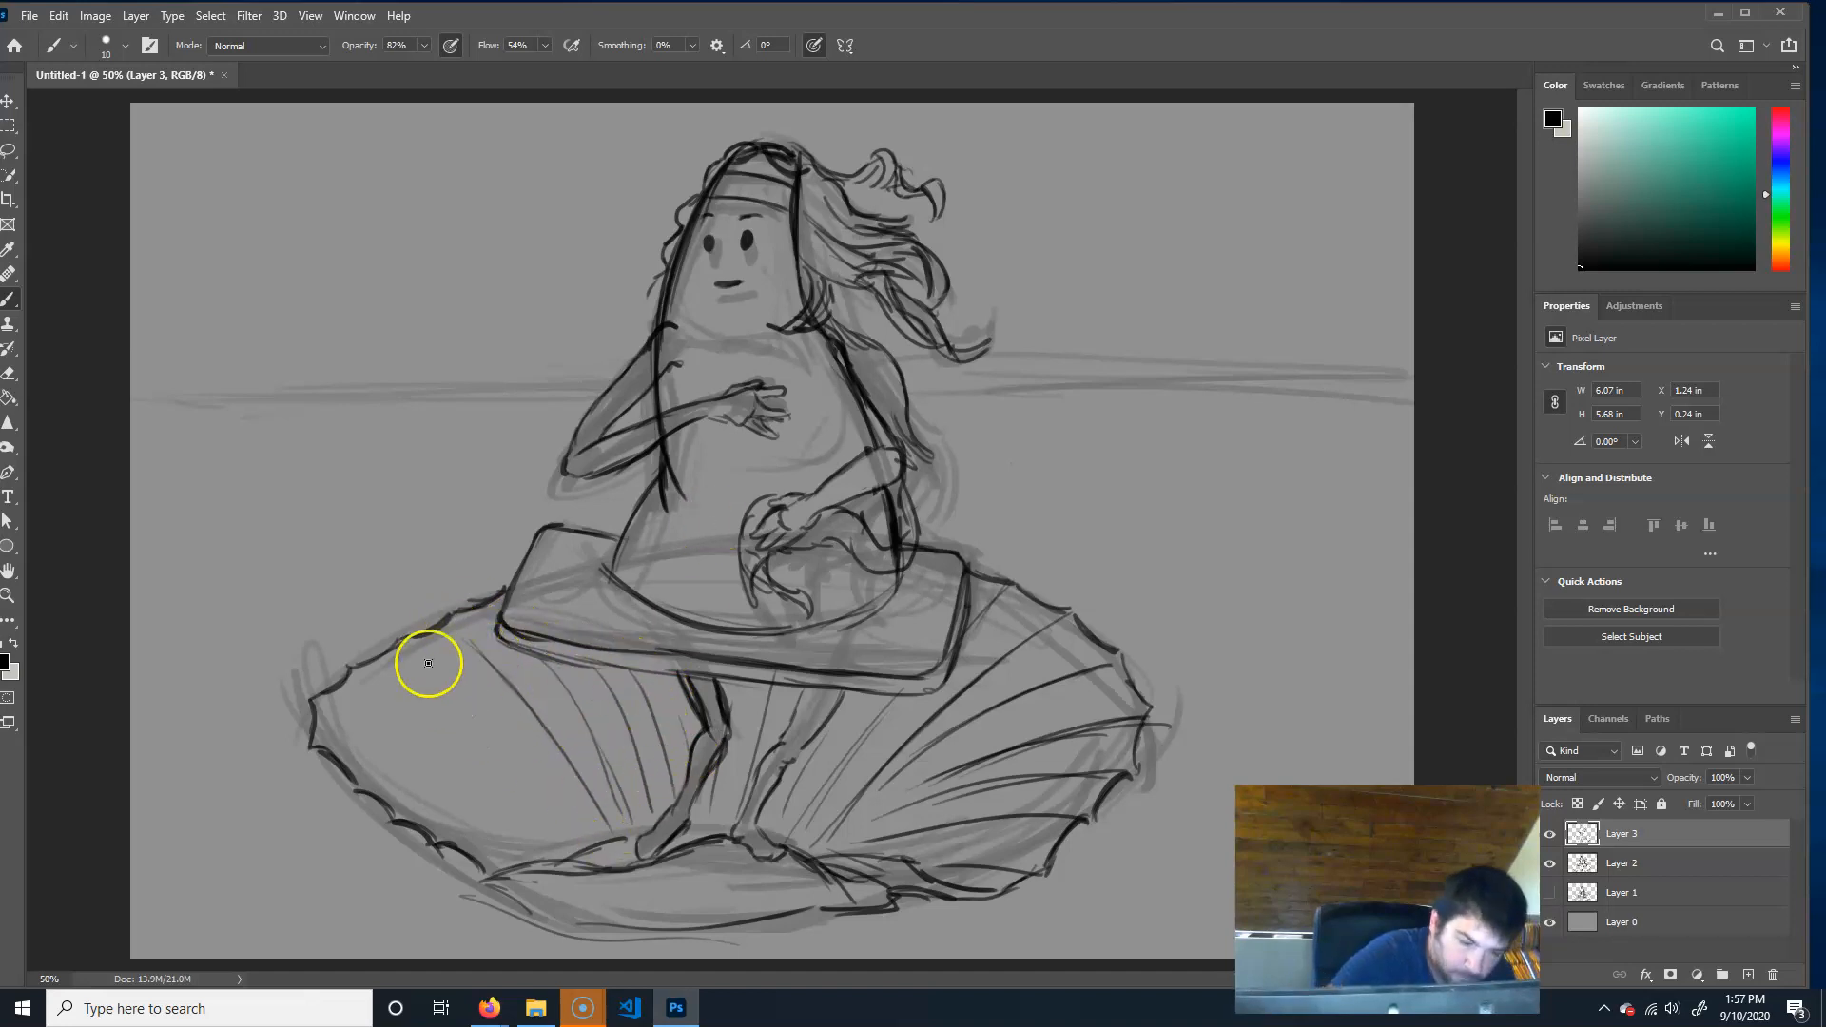
left_click_drag(399, 652, 599, 849)
left_click_drag(358, 677, 530, 803)
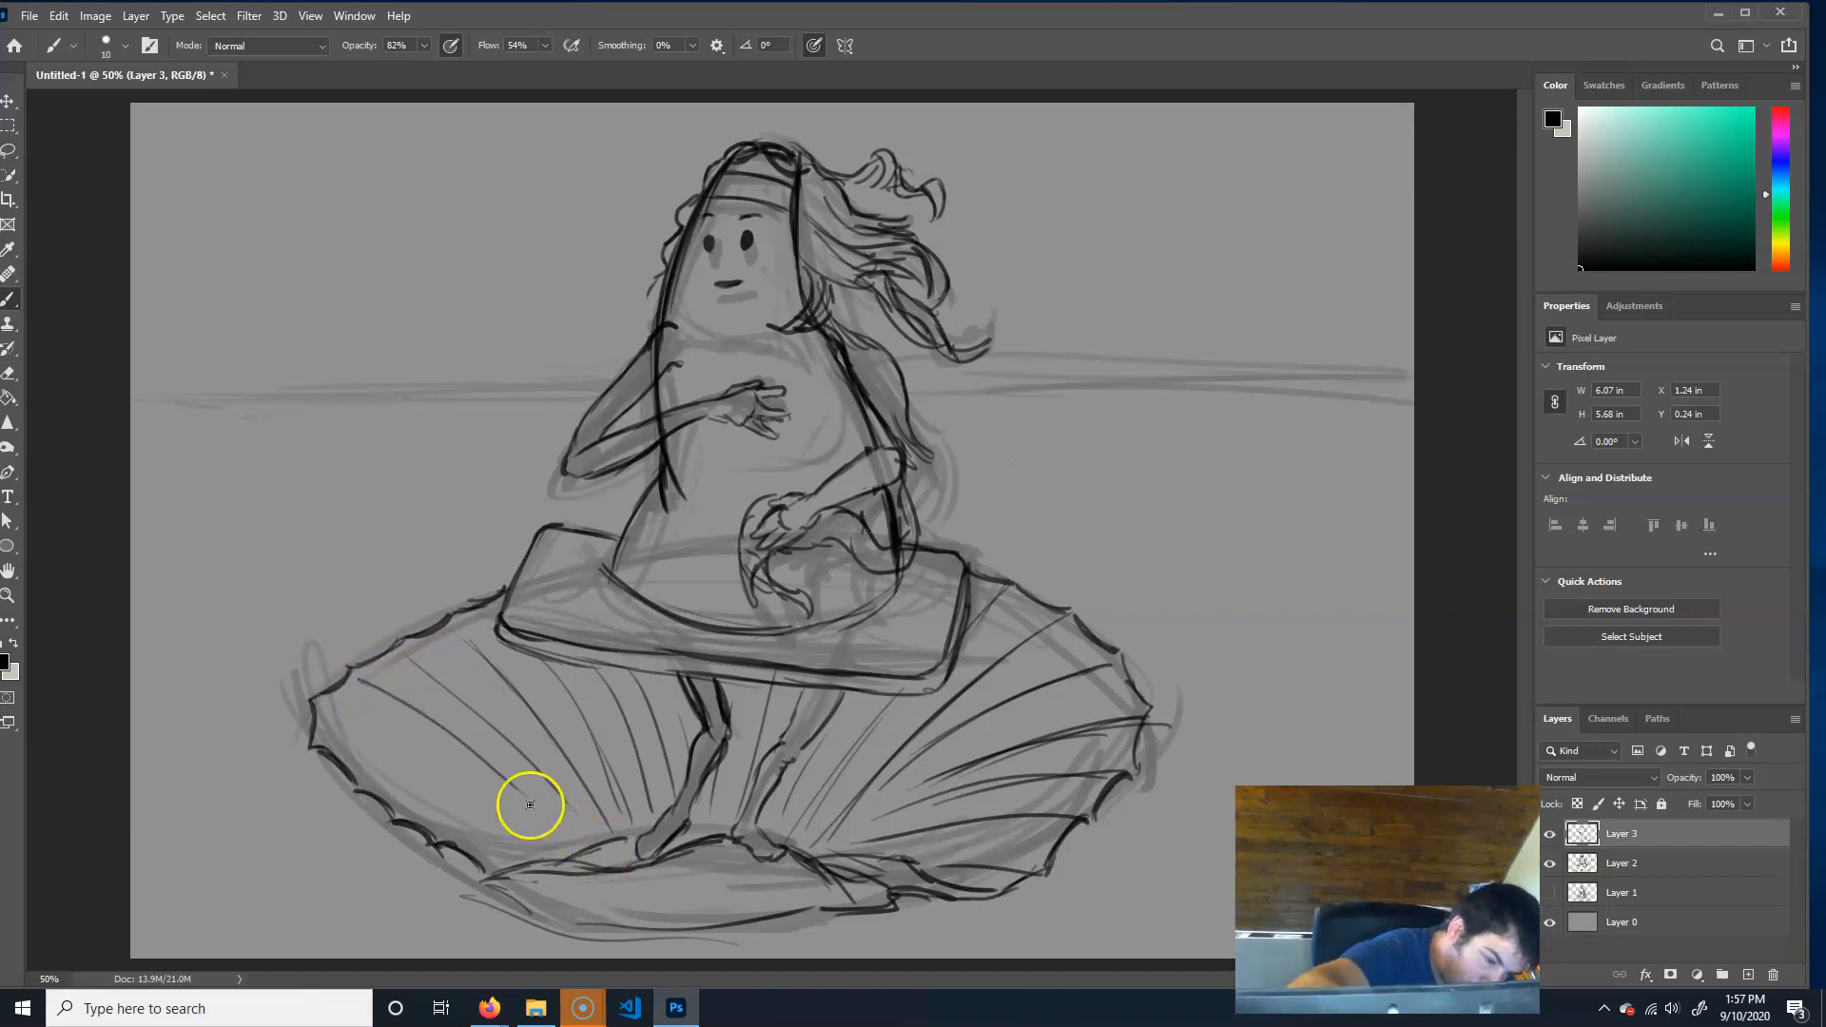
left_click_drag(348, 705, 501, 811)
mouse_move(317, 751)
left_mouse_down()
mouse_move(351, 787)
mouse_move(465, 833)
mouse_move(400, 816)
mouse_move(526, 849)
left_mouse_up()
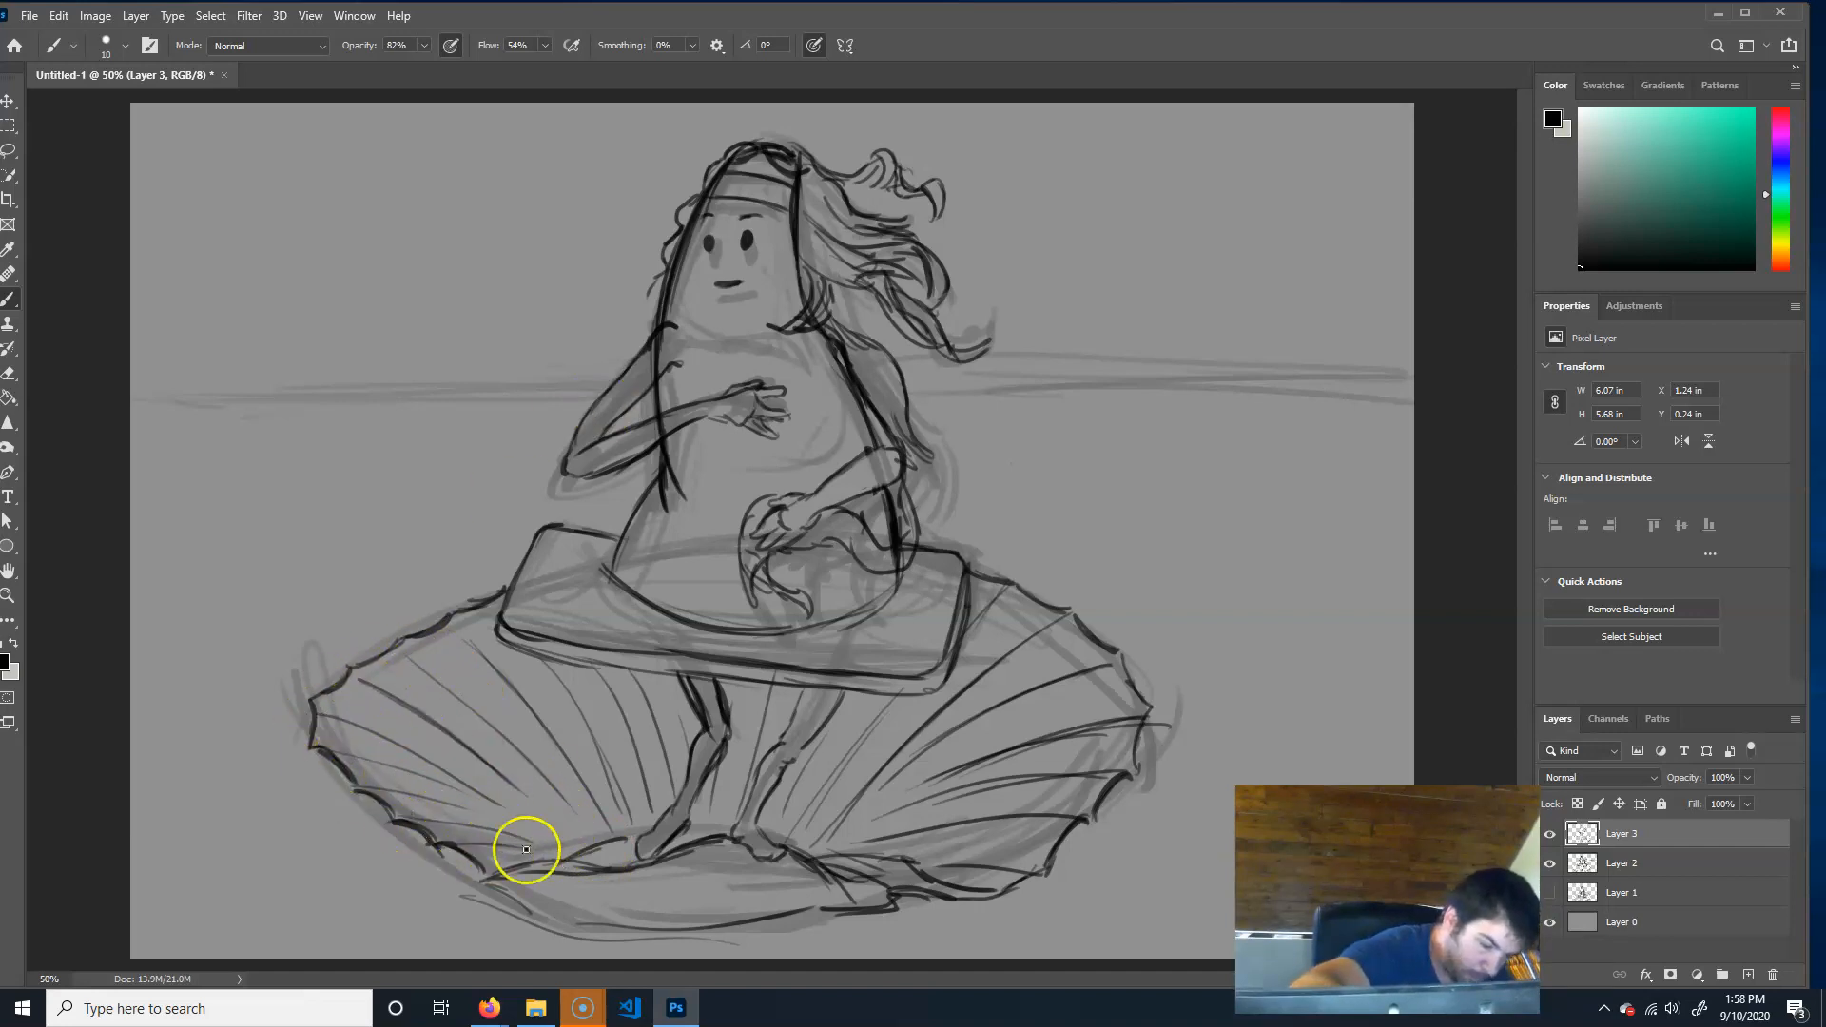
Trace the horizon line on both sides of the figure, out to the canvas edges.
mouse_move(1044, 382)
left_mouse_down()
mouse_move(904, 380)
mouse_move(1412, 376)
left_mouse_up()
left_click_drag(918, 376, 1412, 357)
mouse_move(610, 384)
left_mouse_down()
mouse_move(379, 397)
mouse_move(578, 374)
left_mouse_up()
left_click_drag(604, 382, 132, 401)
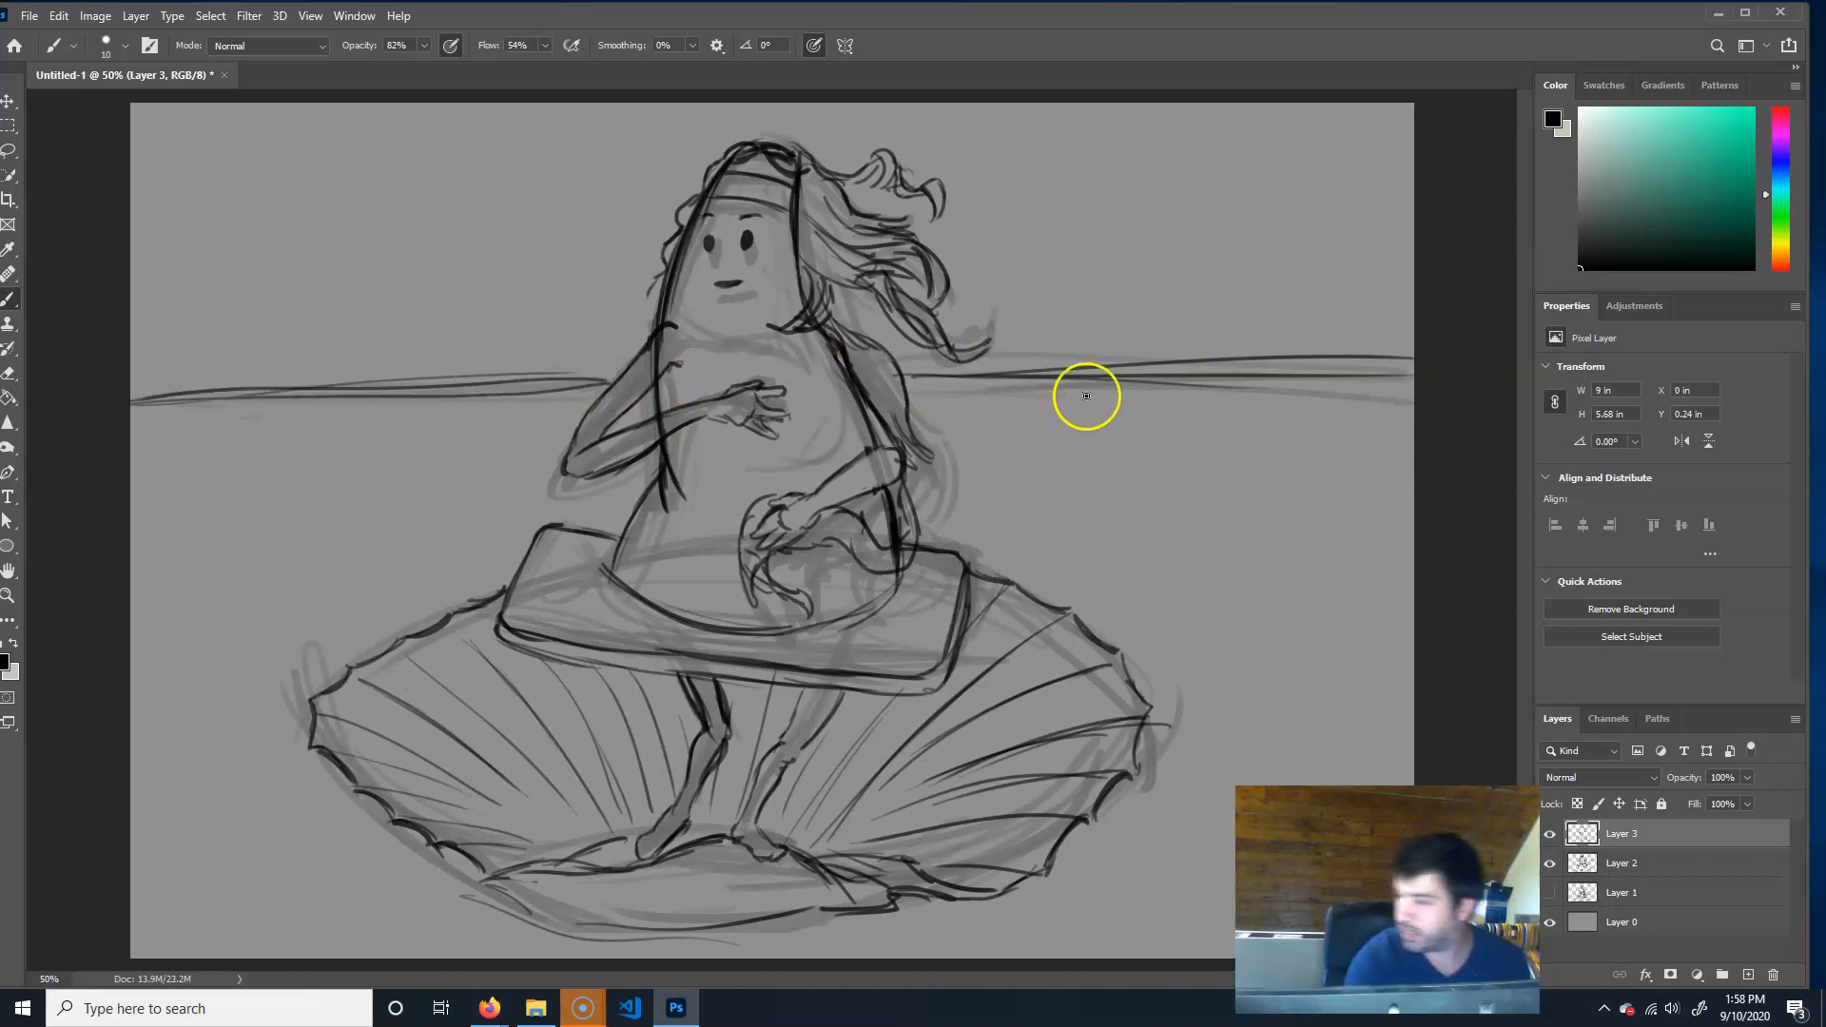
Add distant shore strokes and a jagged shoreline below the horizon at the canvas's right side, and hide the rough sketch on Layer 2.
left_click_drag(1050, 412, 1159, 410)
mouse_move(1327, 398)
left_mouse_down()
mouse_move(1379, 411)
mouse_move(1328, 432)
mouse_move(1304, 472)
mouse_move(1353, 472)
left_mouse_up()
mouse_move(1407, 392)
left_mouse_down()
mouse_move(1241, 476)
mouse_move(1366, 472)
mouse_move(1285, 523)
mouse_move(1385, 514)
mouse_move(1412, 536)
left_mouse_up()
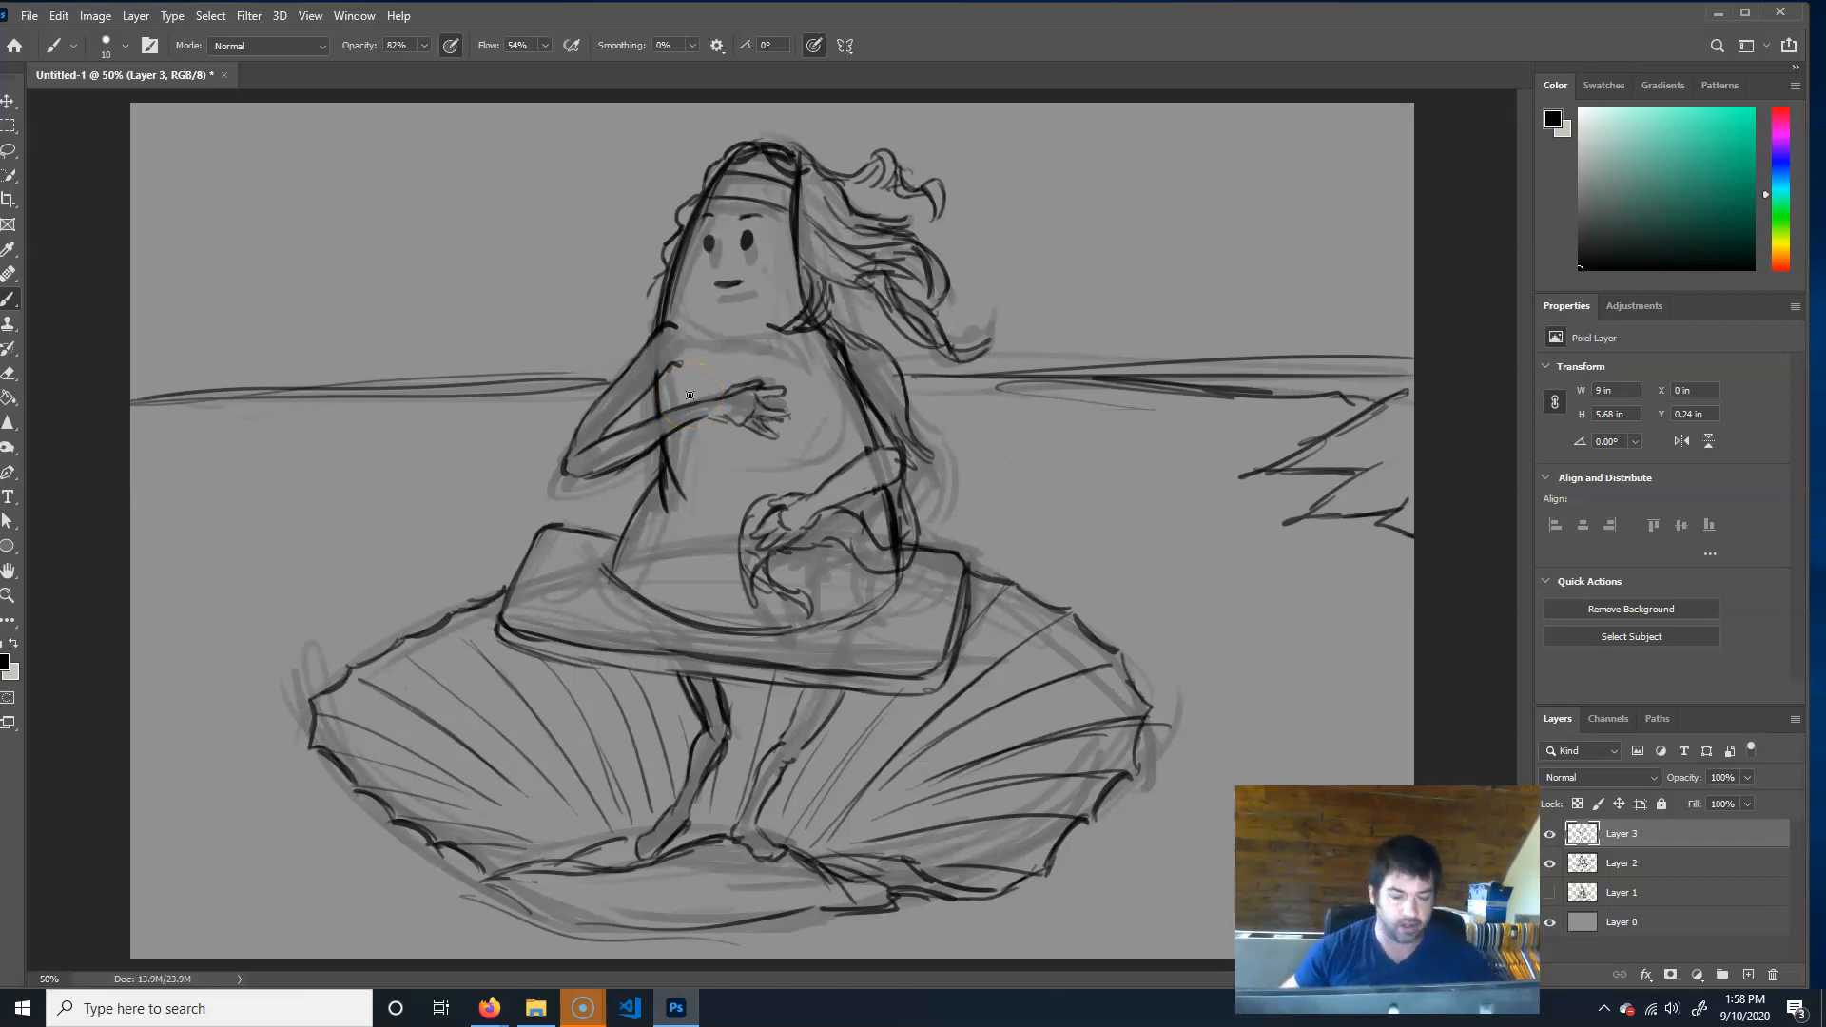
left_click_drag(1551, 866, 1565, 901)
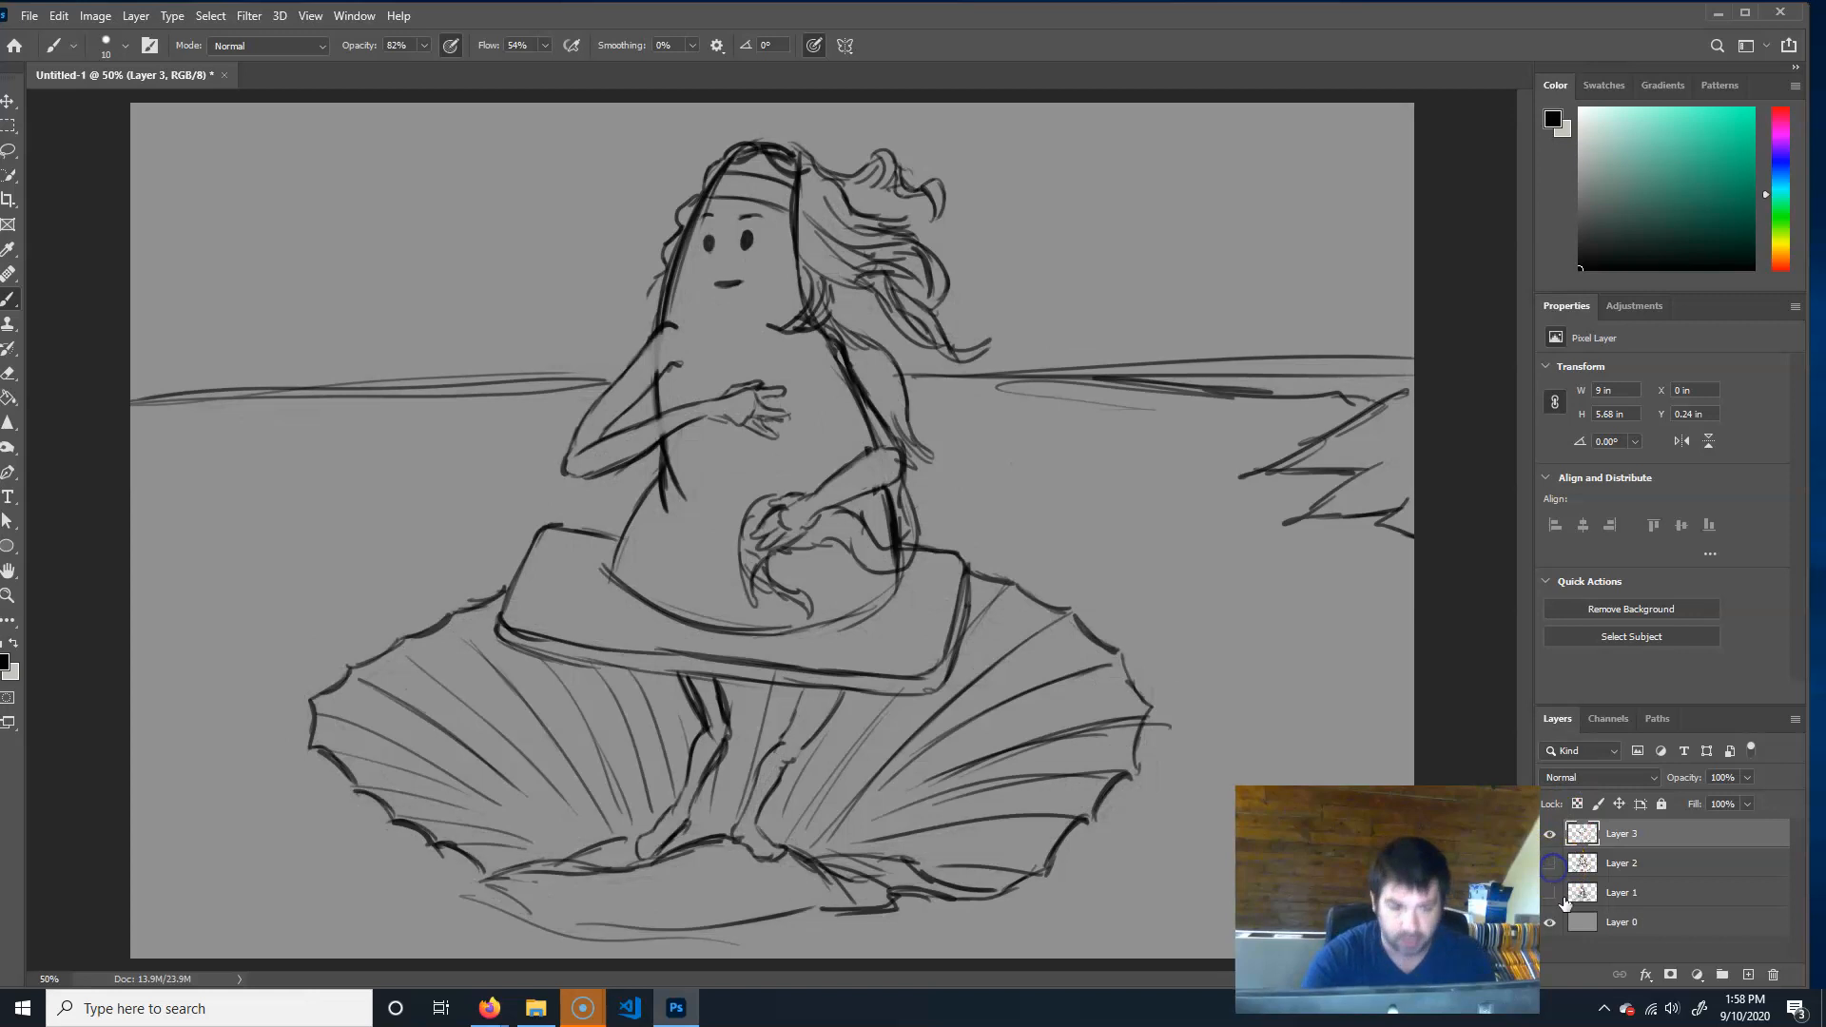